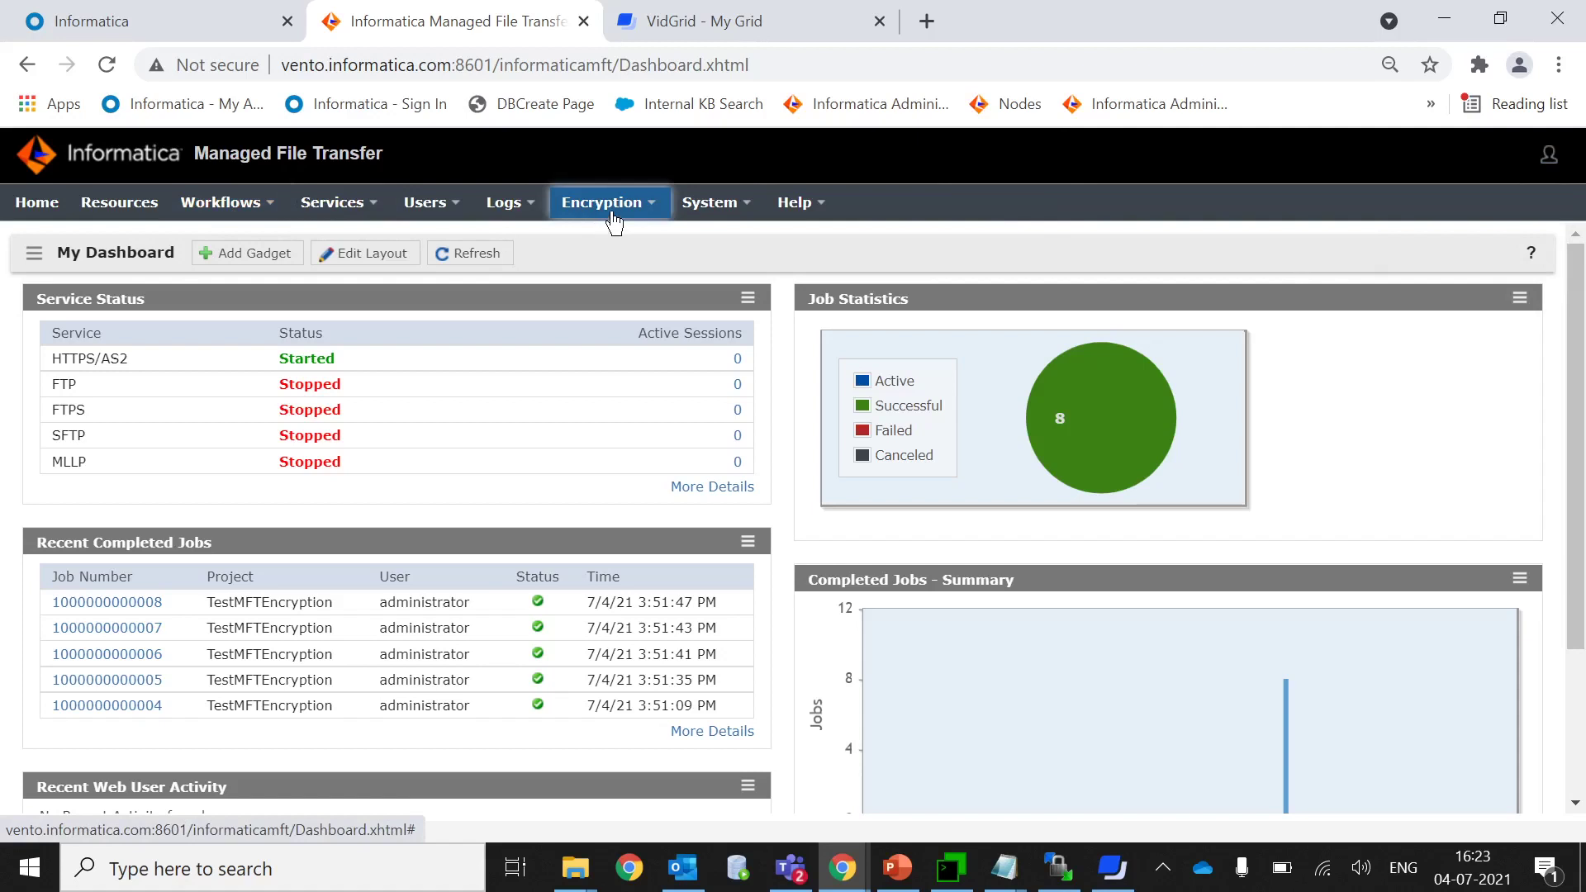
Open the Encryption Tool and enter the password to encrypt.
click(611, 213)
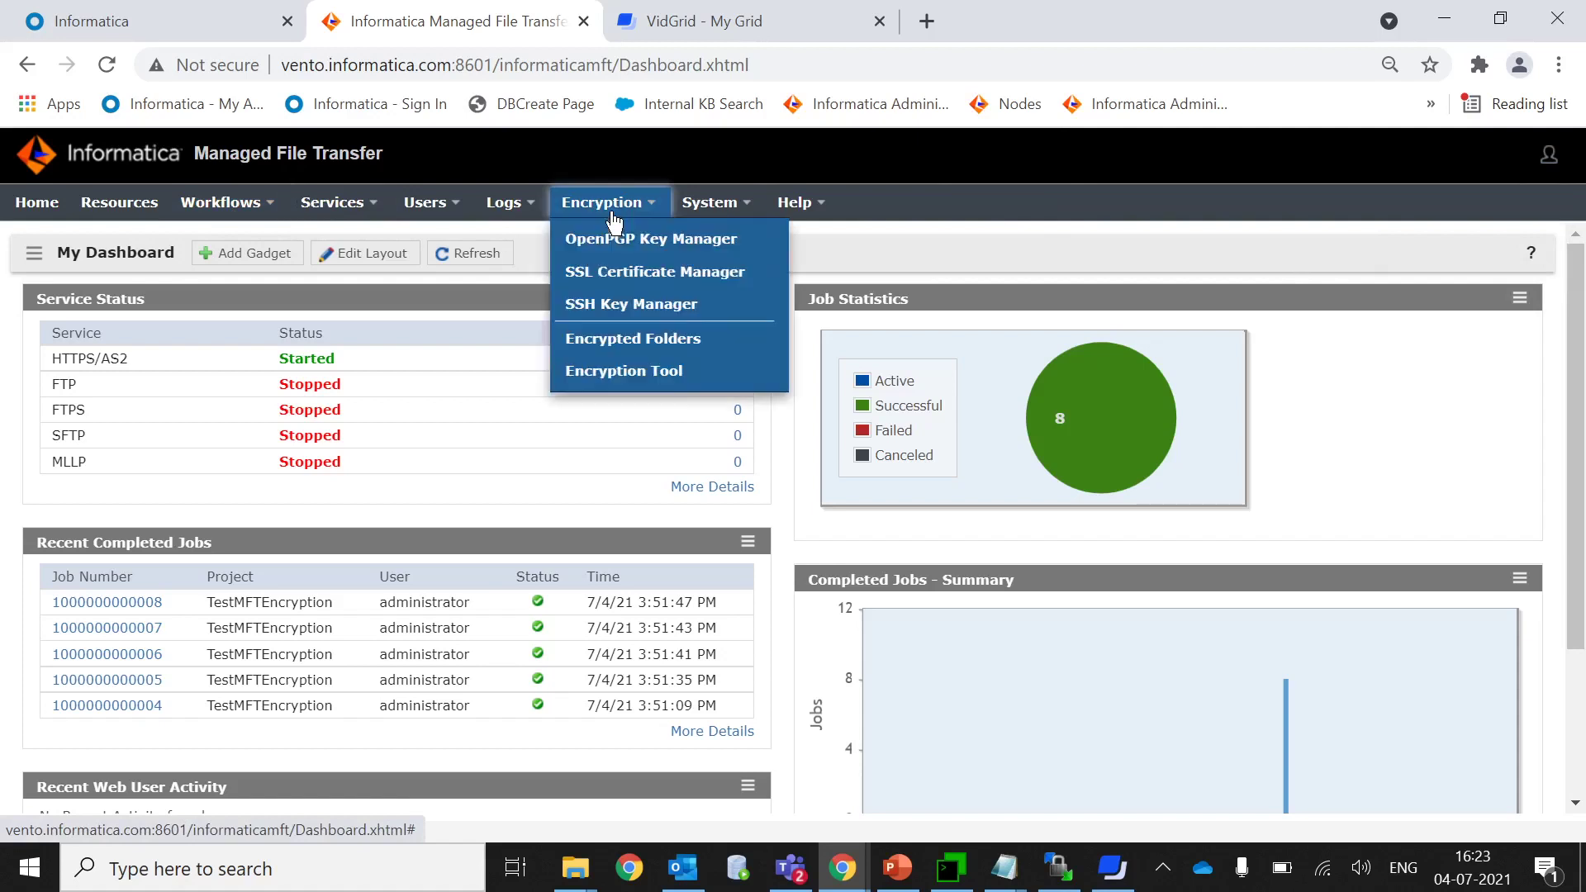
click(623, 372)
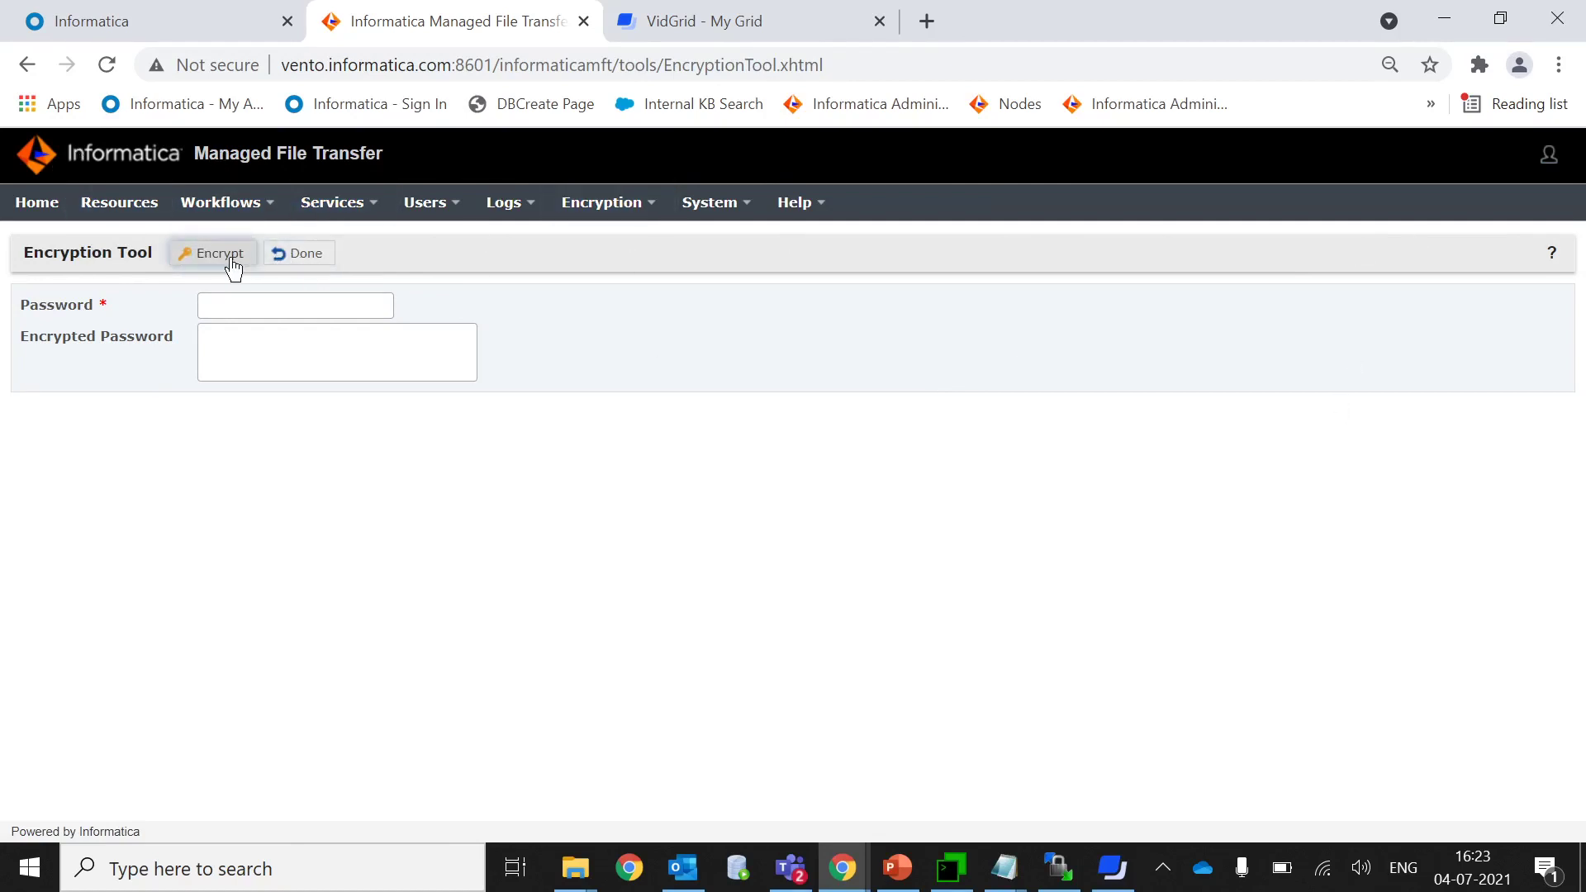
click(253, 304)
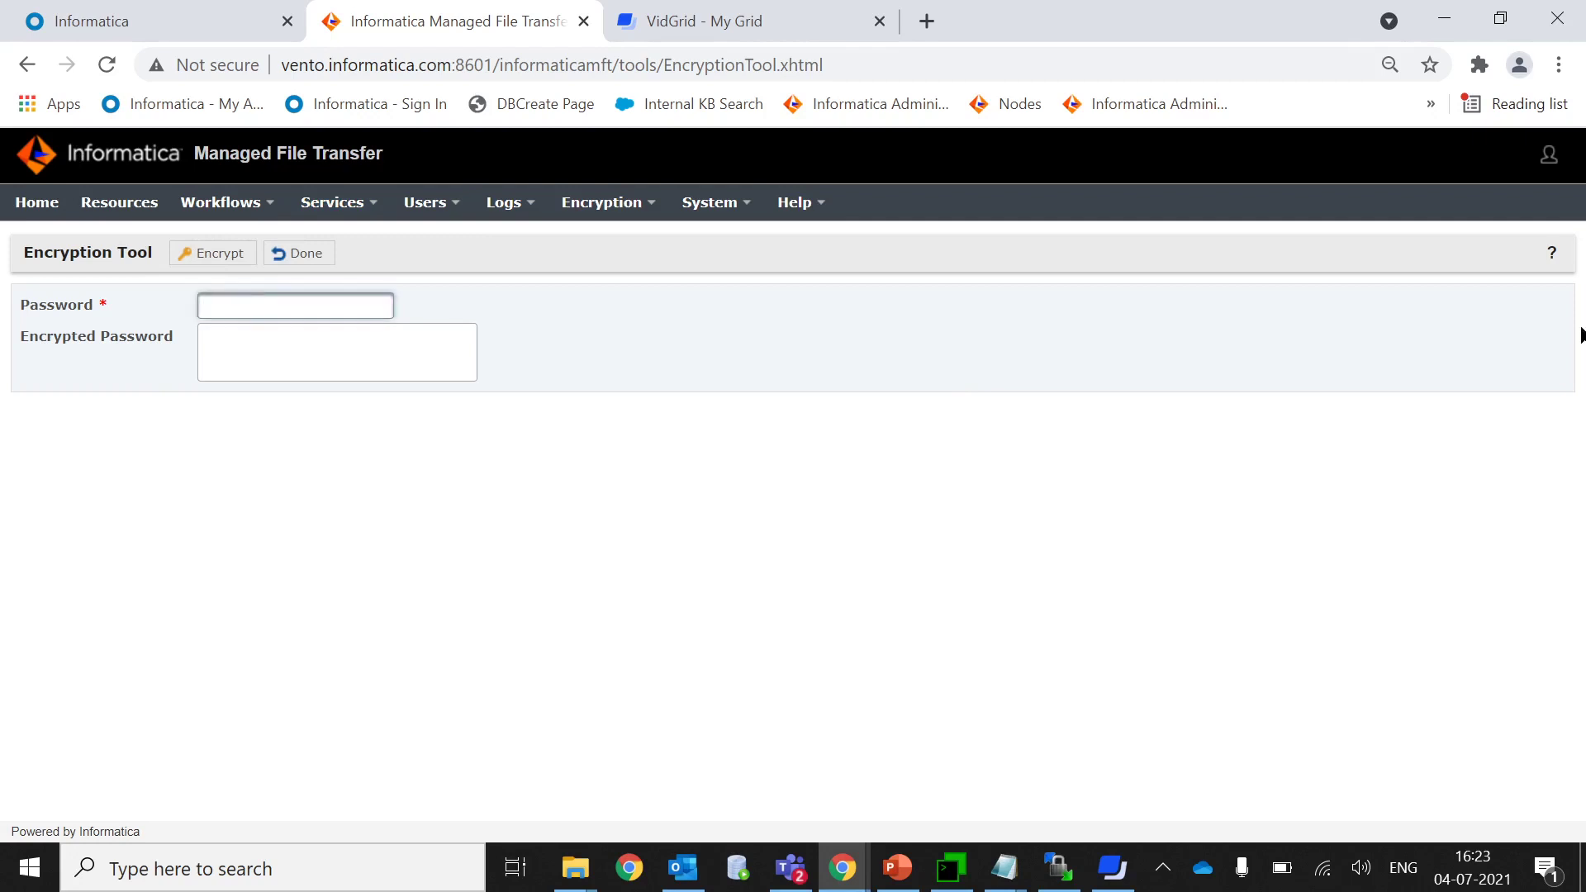
click(1548, 155)
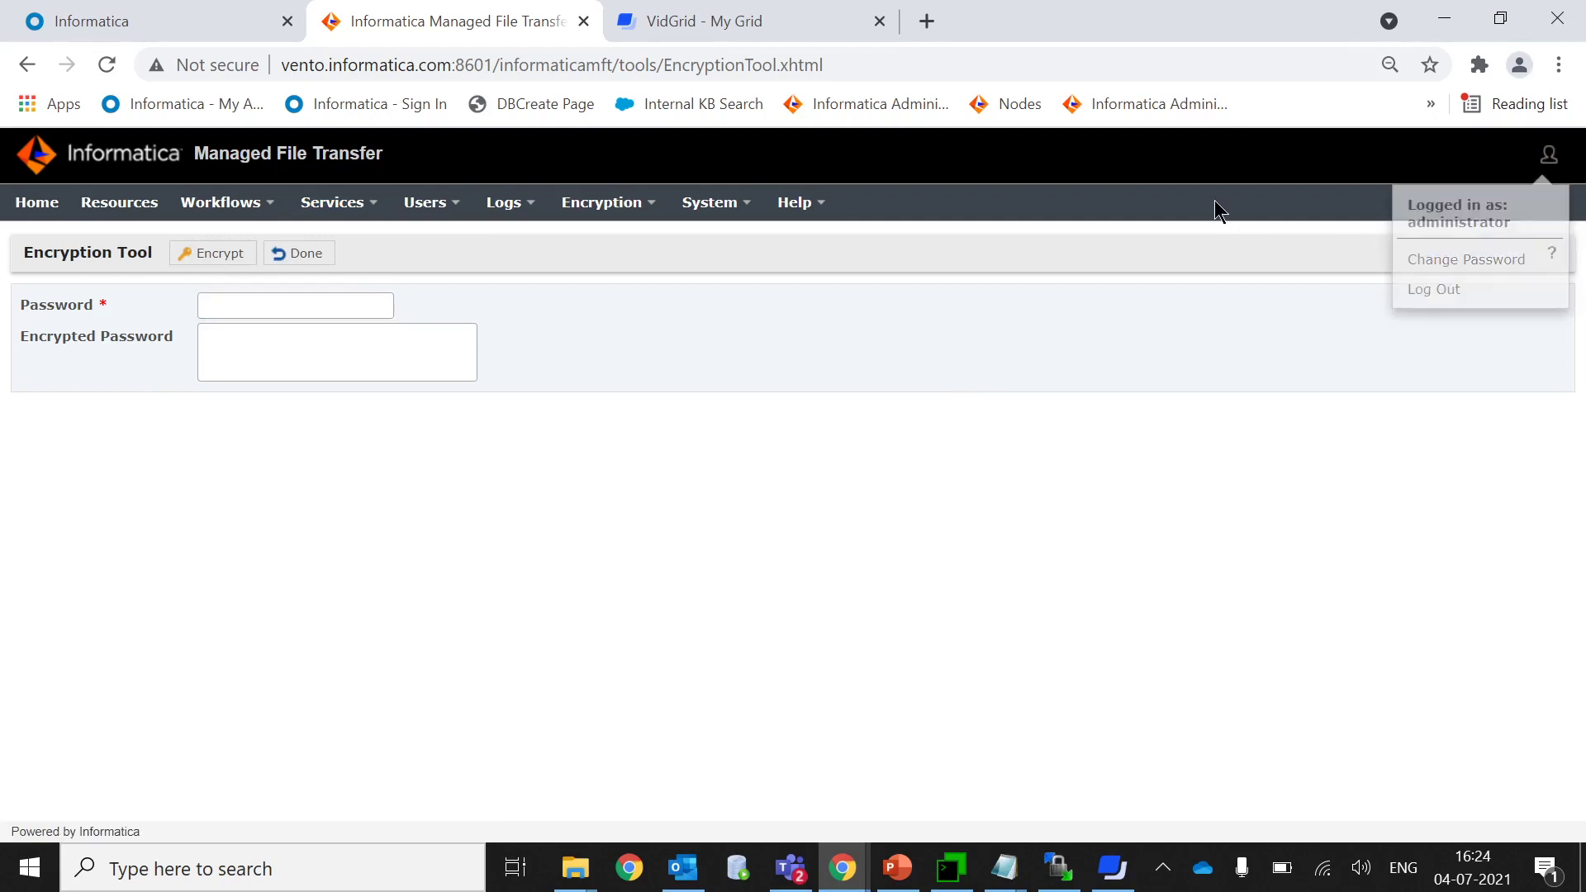
click(254, 304)
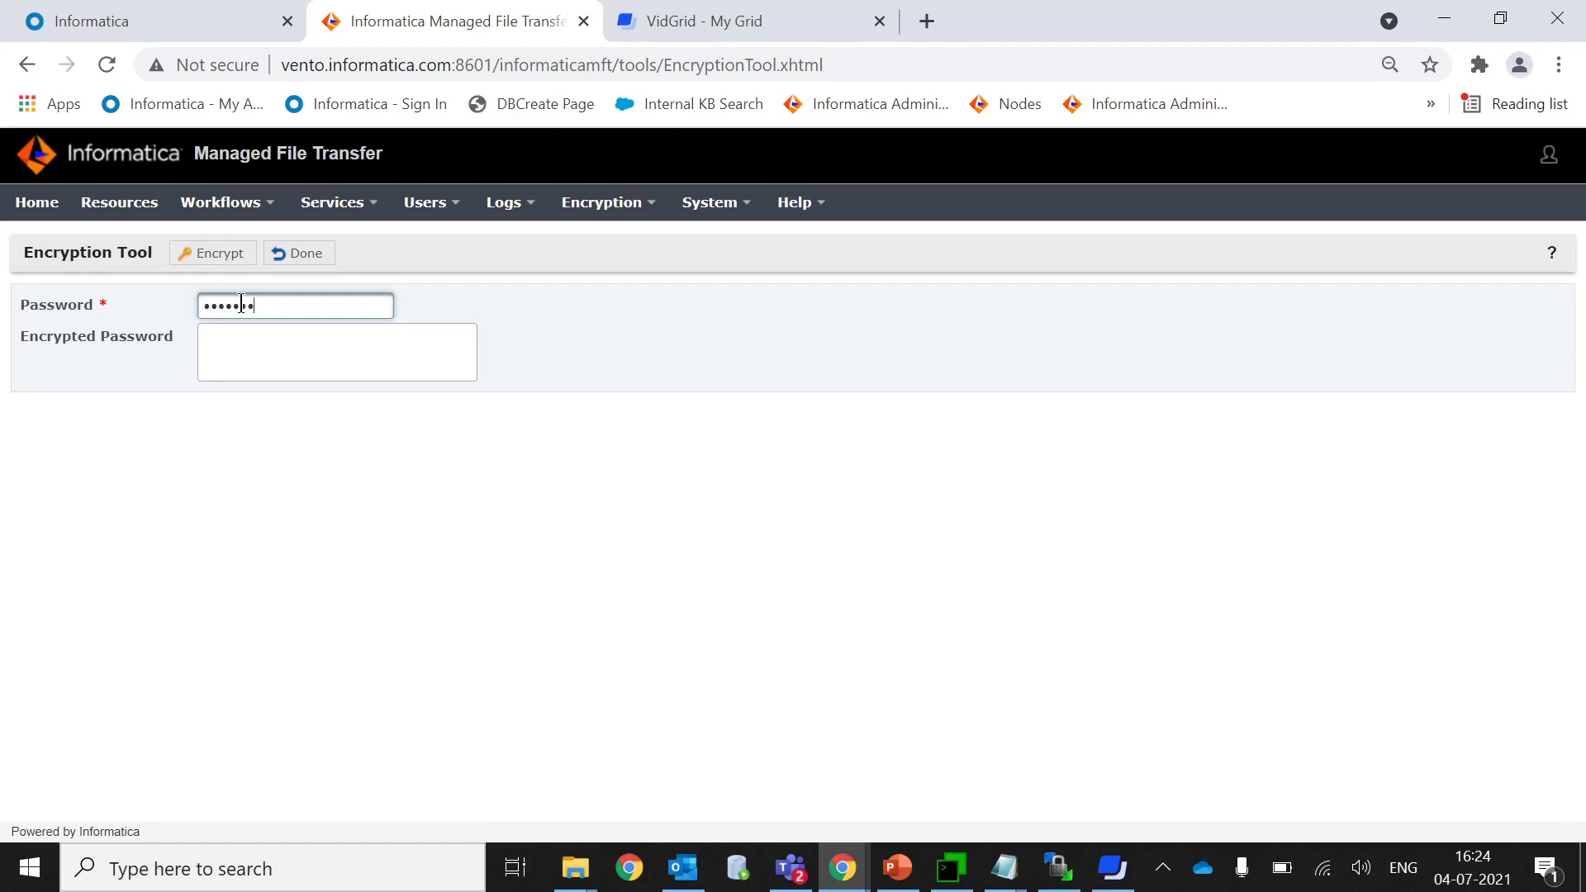
key(BackSpace)
key(BackSpace)
key(BackSpace)
key(BackSpace)
key(BackSpace)
key(BackSpace)
key(BackSpace)
text(•••••••••••••)
Encrypt the password and copy the resulting encrypted string.
click(230, 260)
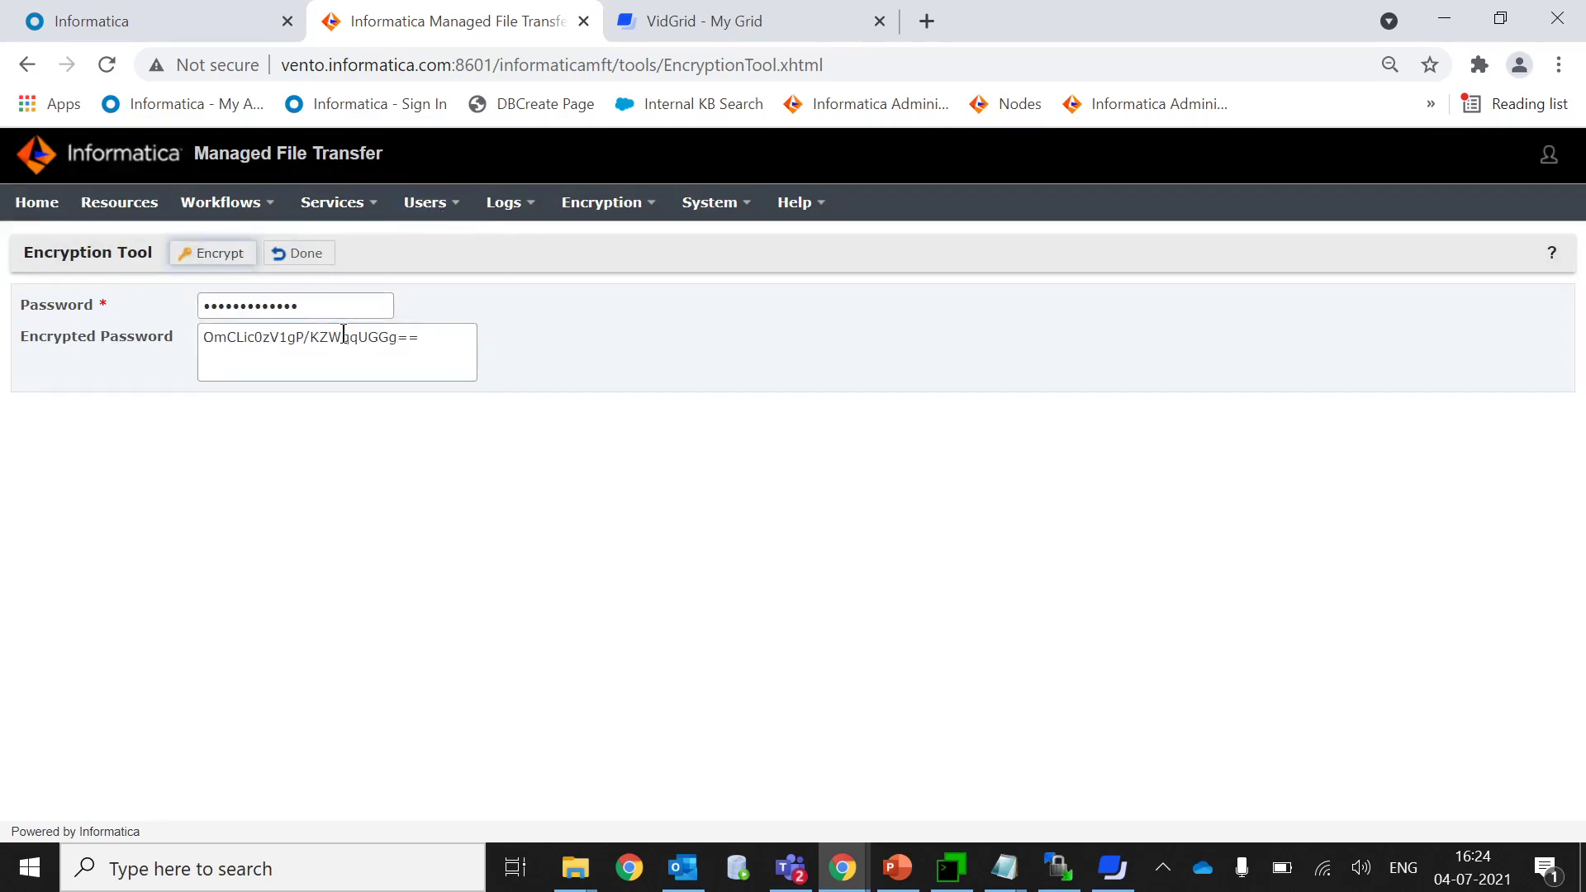
drag(436, 338, 191, 338)
right_click(256, 337)
click(295, 355)
click(244, 868)
Paste the encrypted password string into a new Notepad note.
text(note)
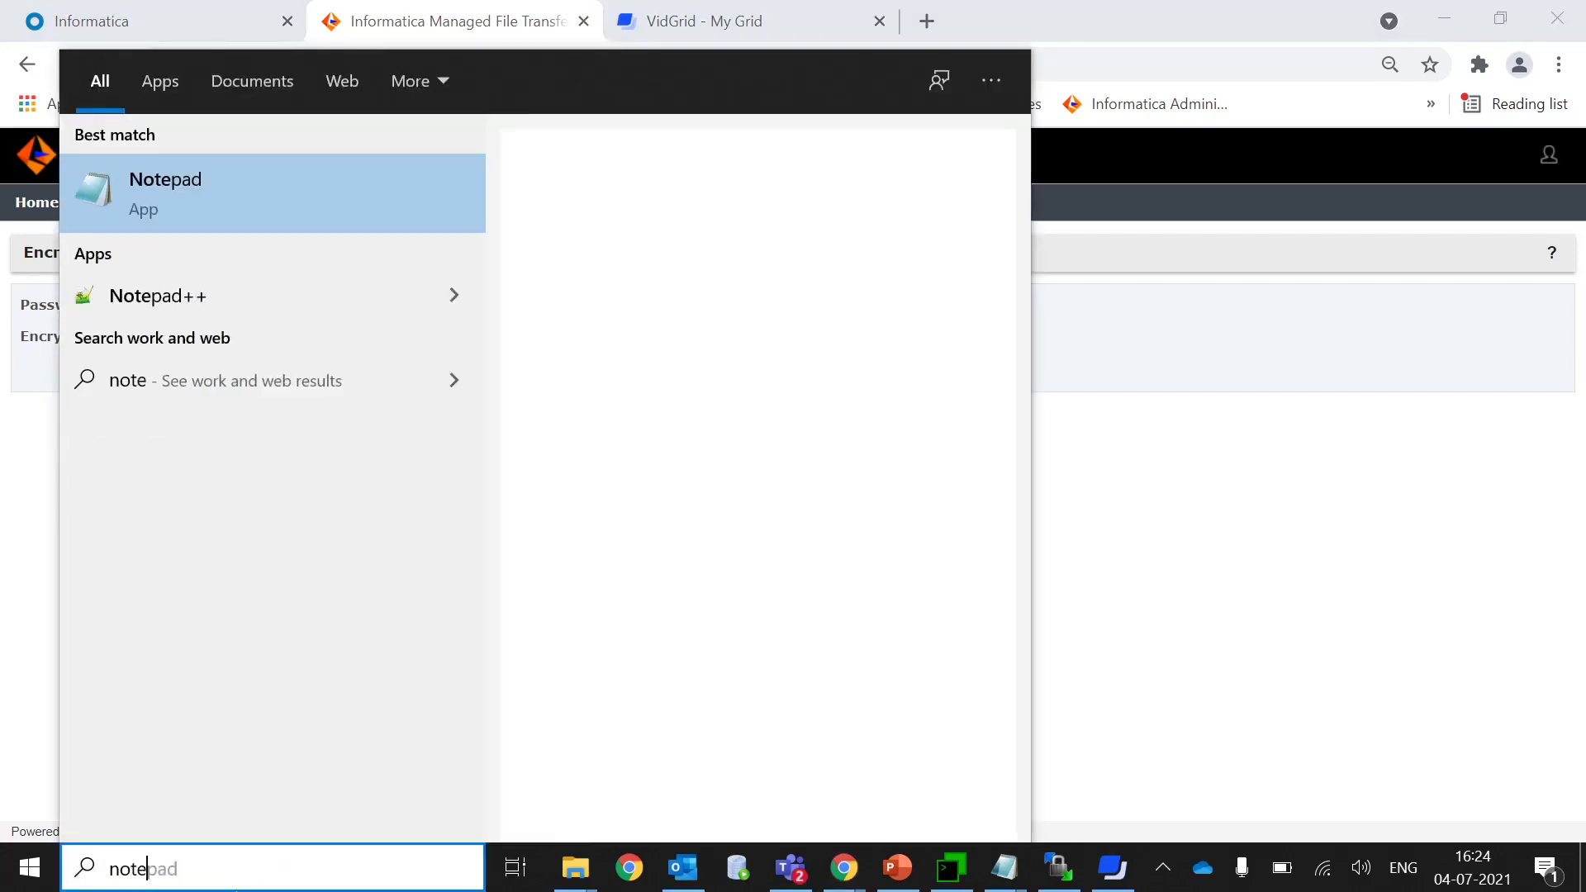
key(Return)
key(ctrl+v)
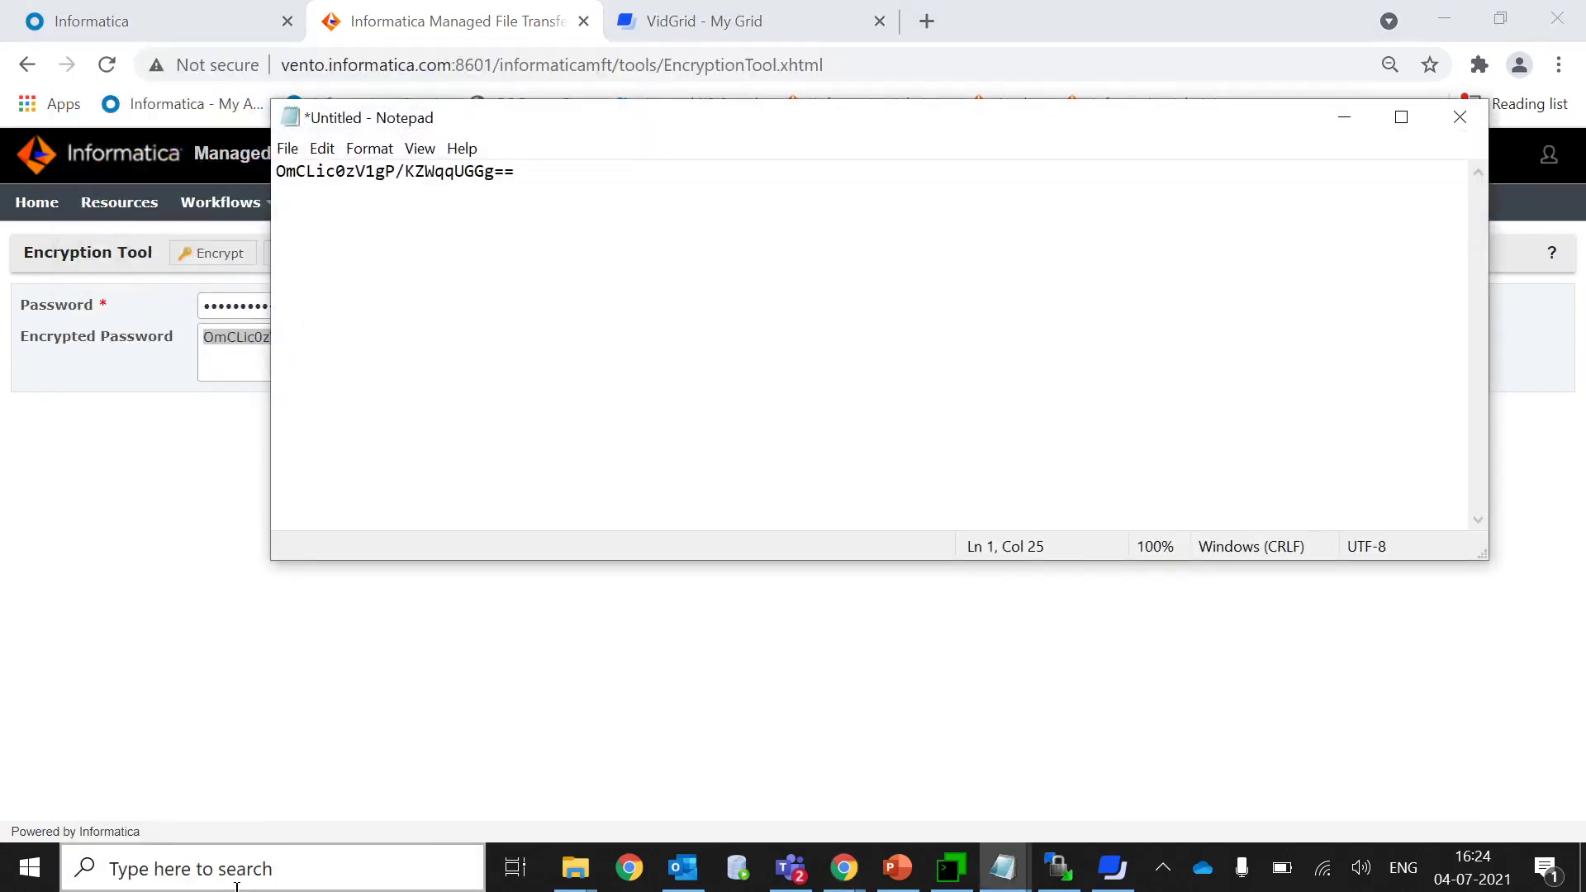
click(1359, 116)
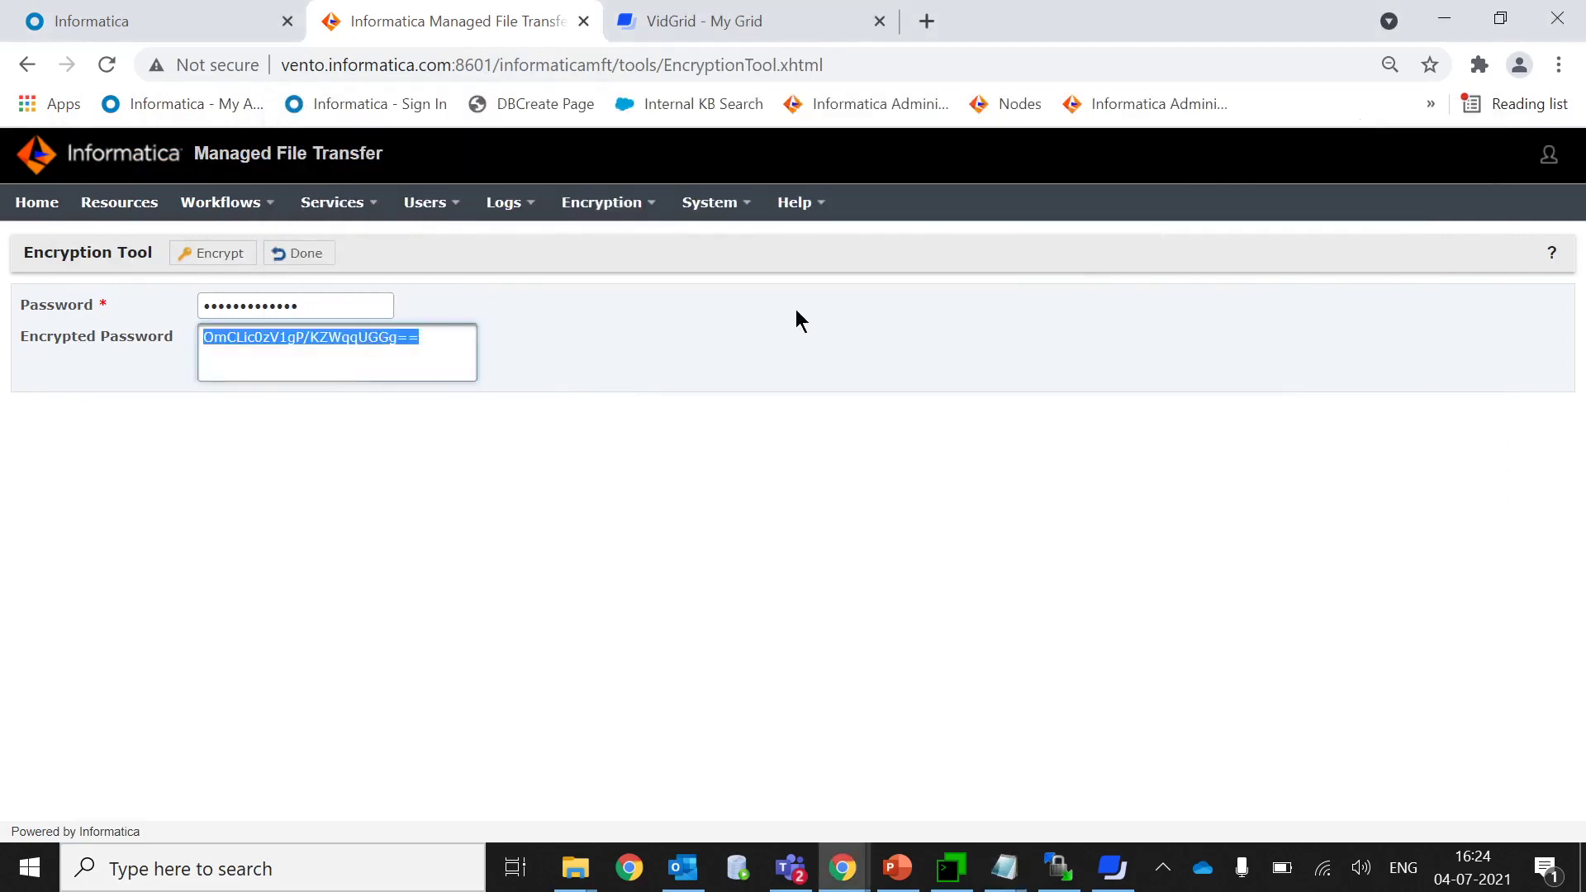
Close the Encryption Tool with Done and return to the dashboard, keeping the note minimized.
click(305, 256)
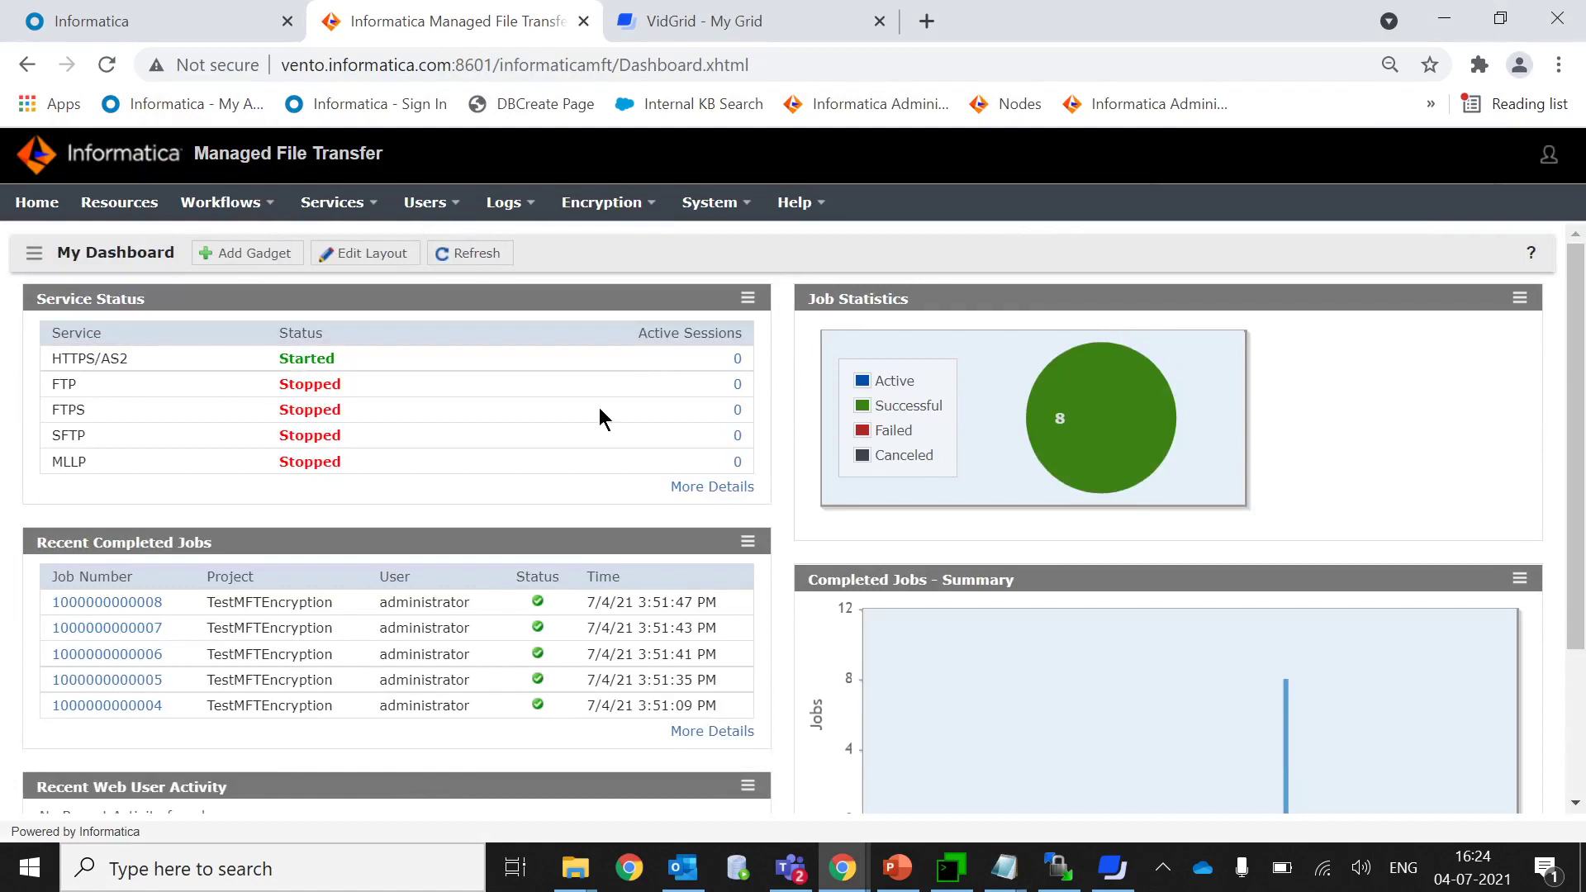
click(1003, 868)
click(1193, 761)
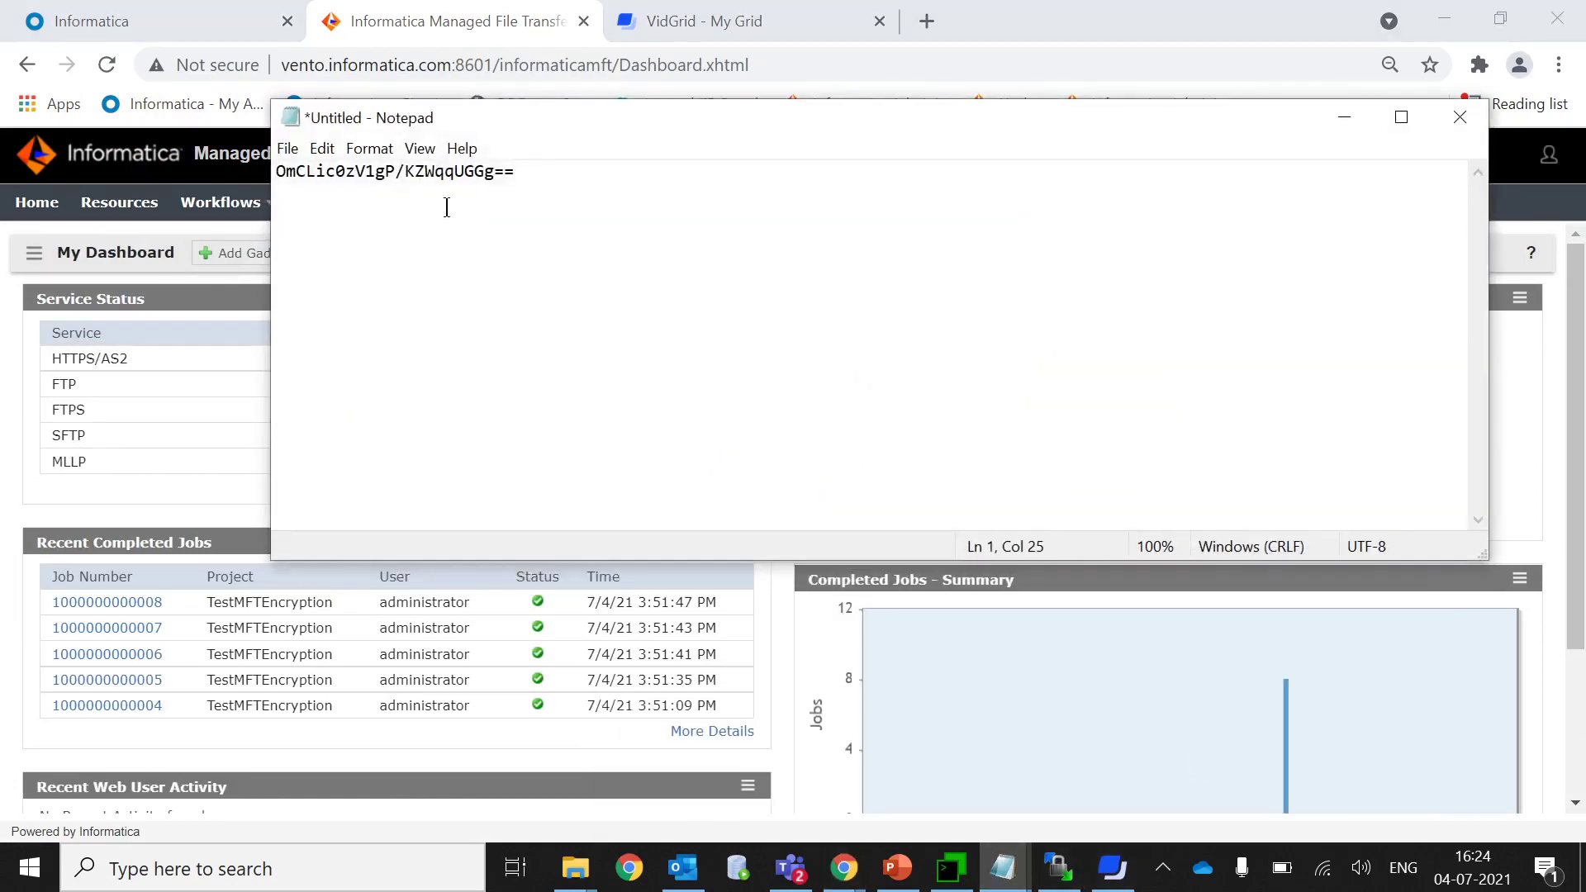
click(1343, 116)
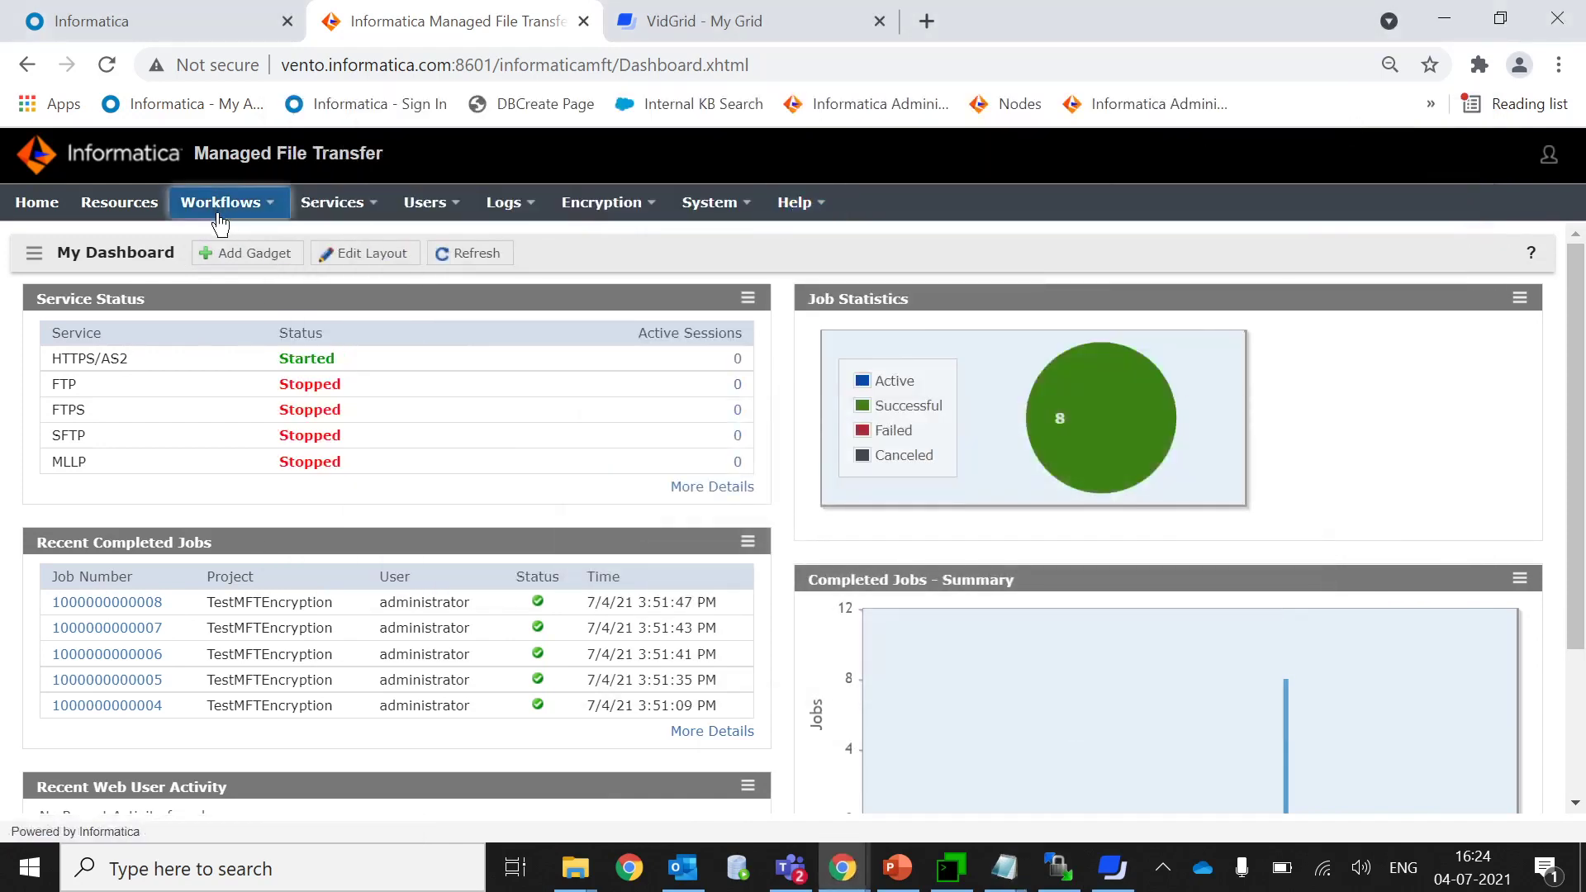
Open the TestMFTEncryption project and select the test variable's value in the Encryp Set Variable task.
mouse_move(217, 220)
click(234, 247)
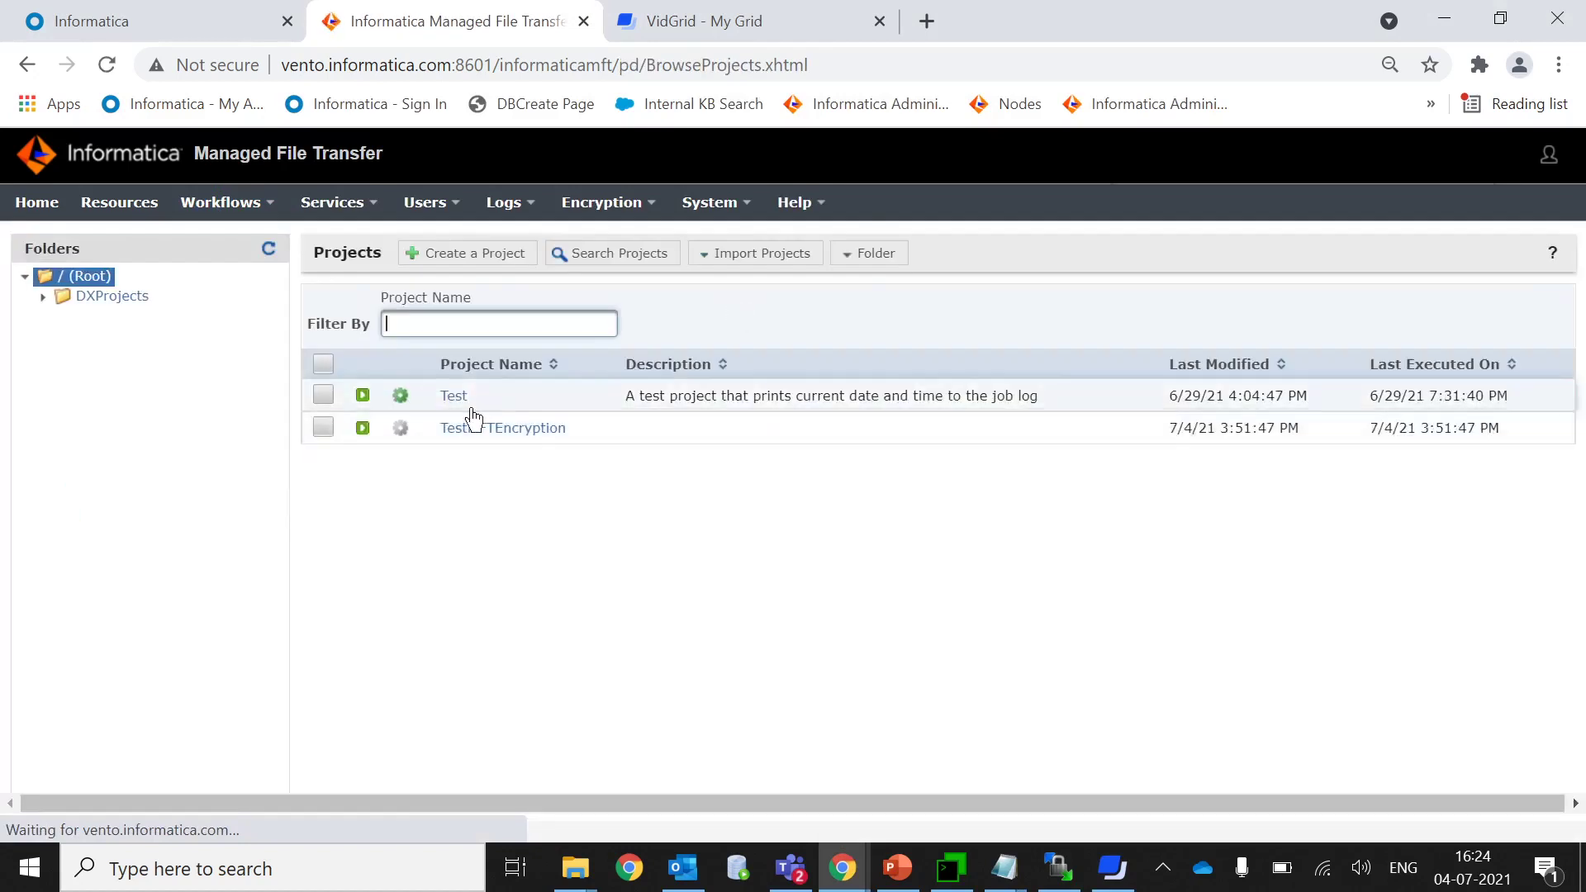
click(507, 428)
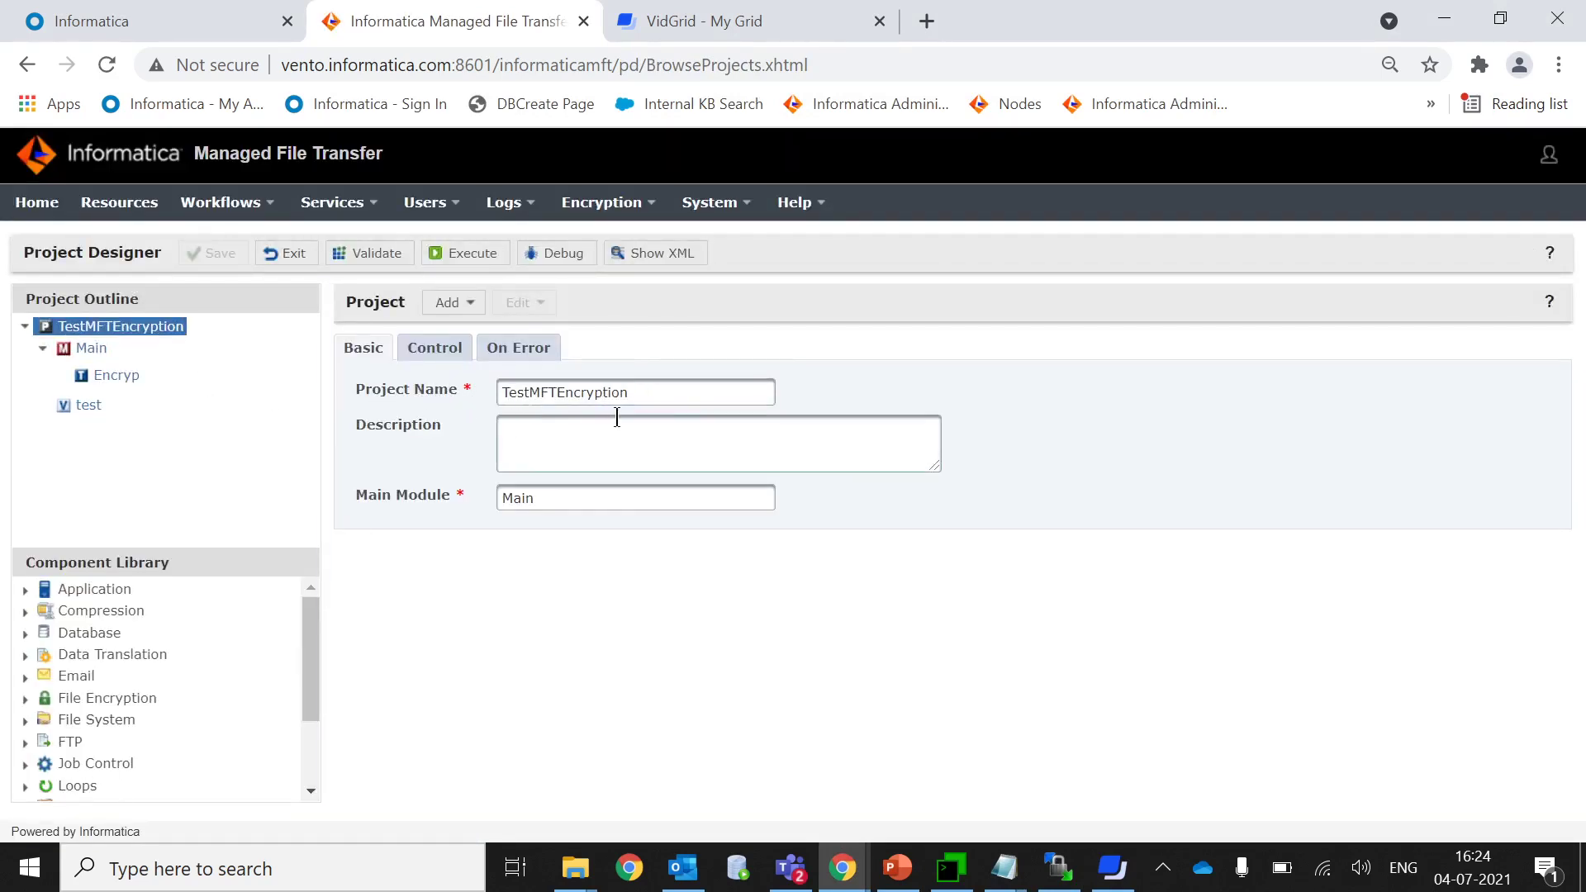
click(120, 375)
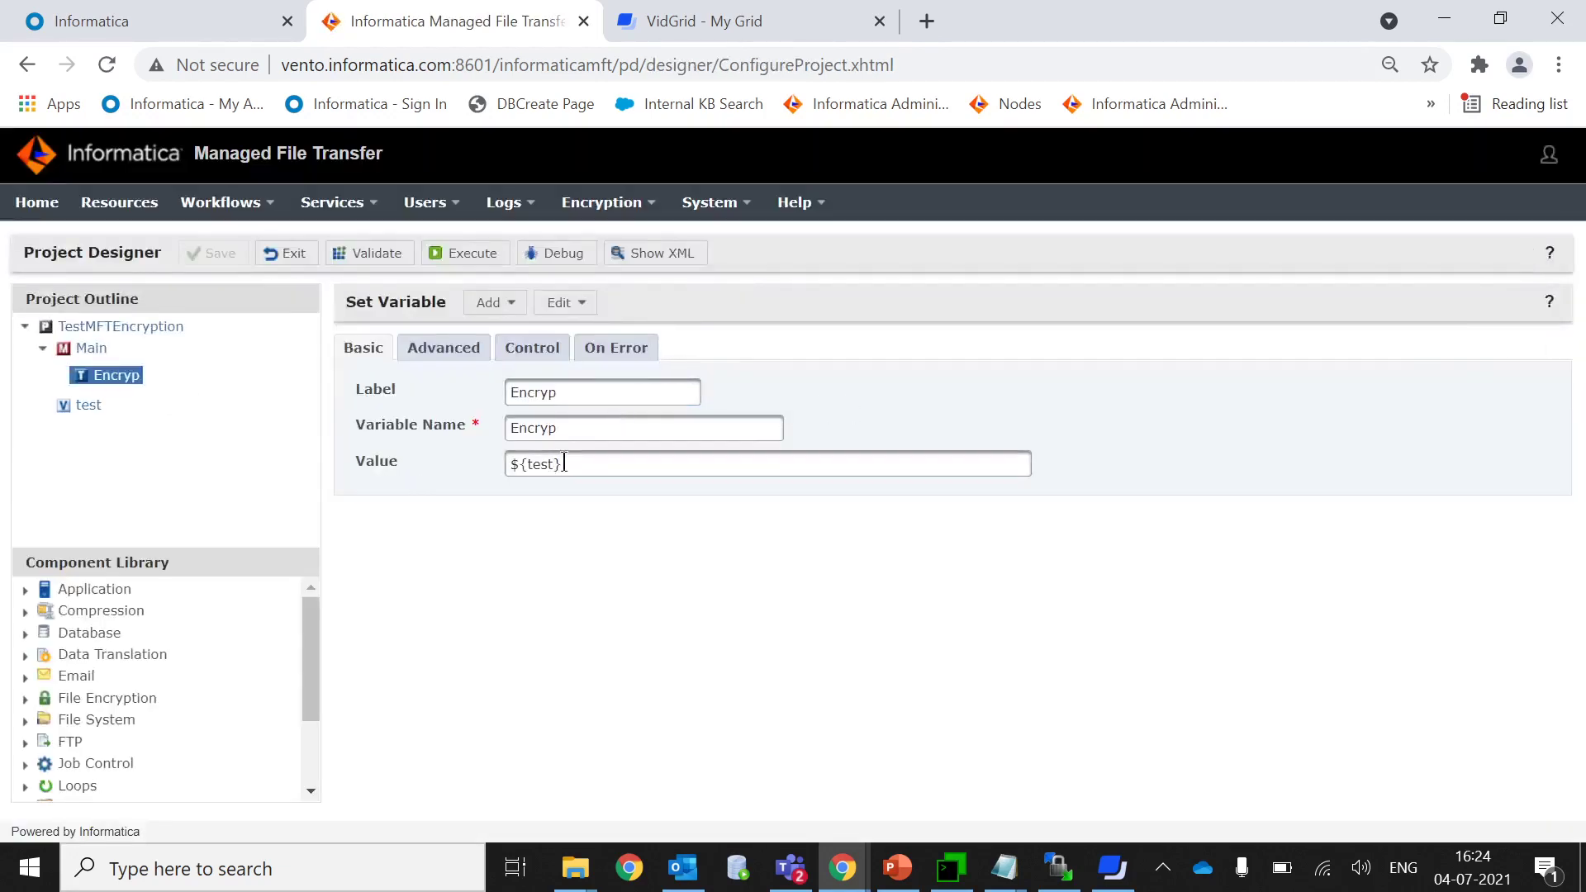
click(66, 405)
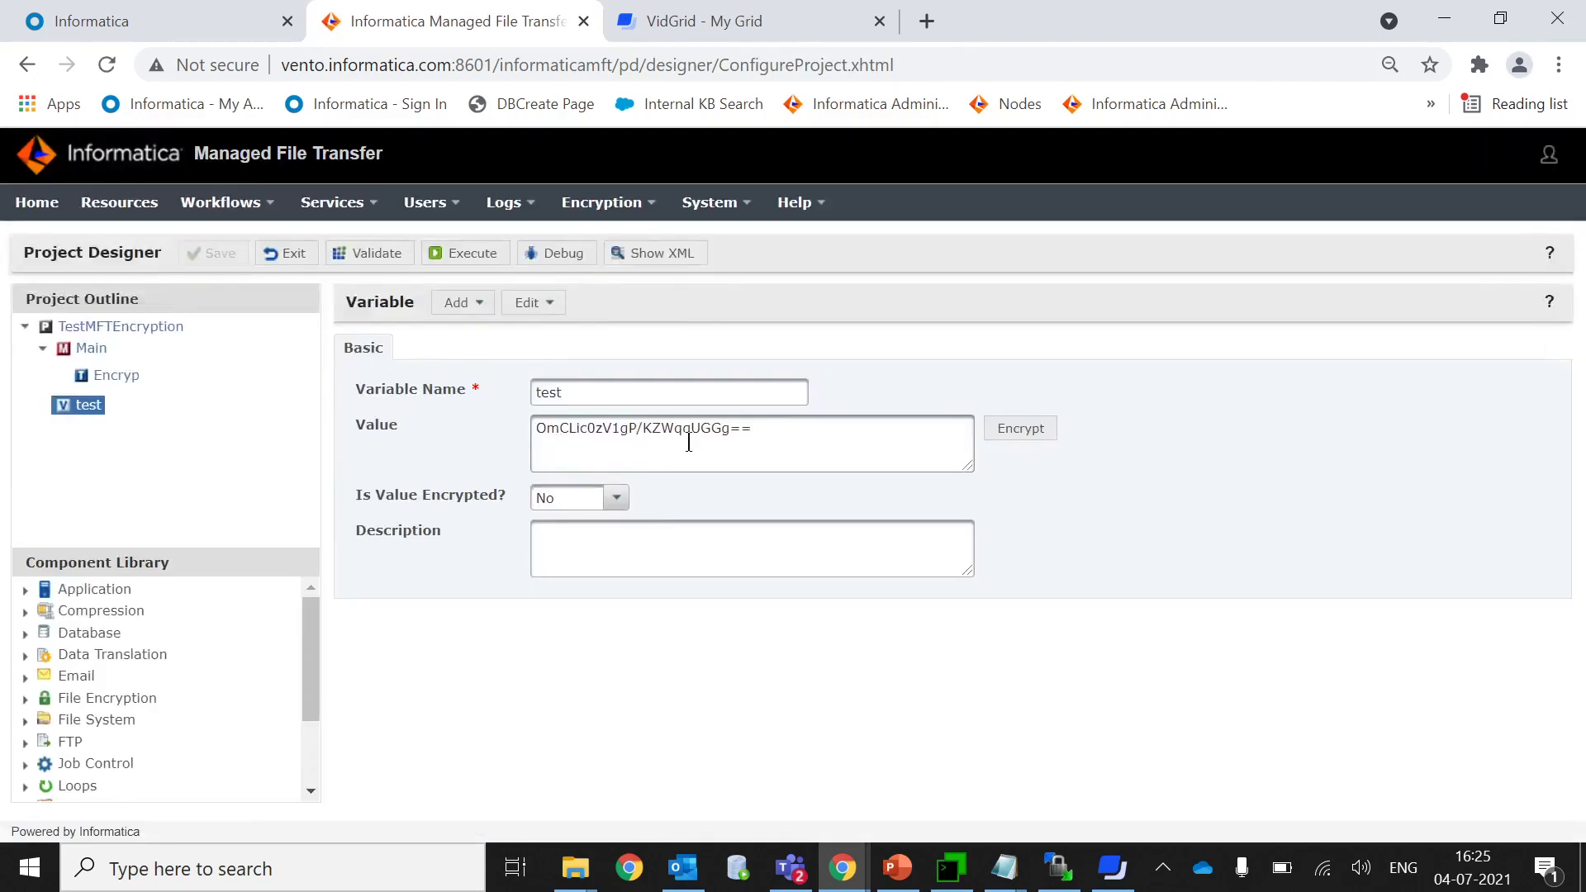
drag(774, 433, 500, 431)
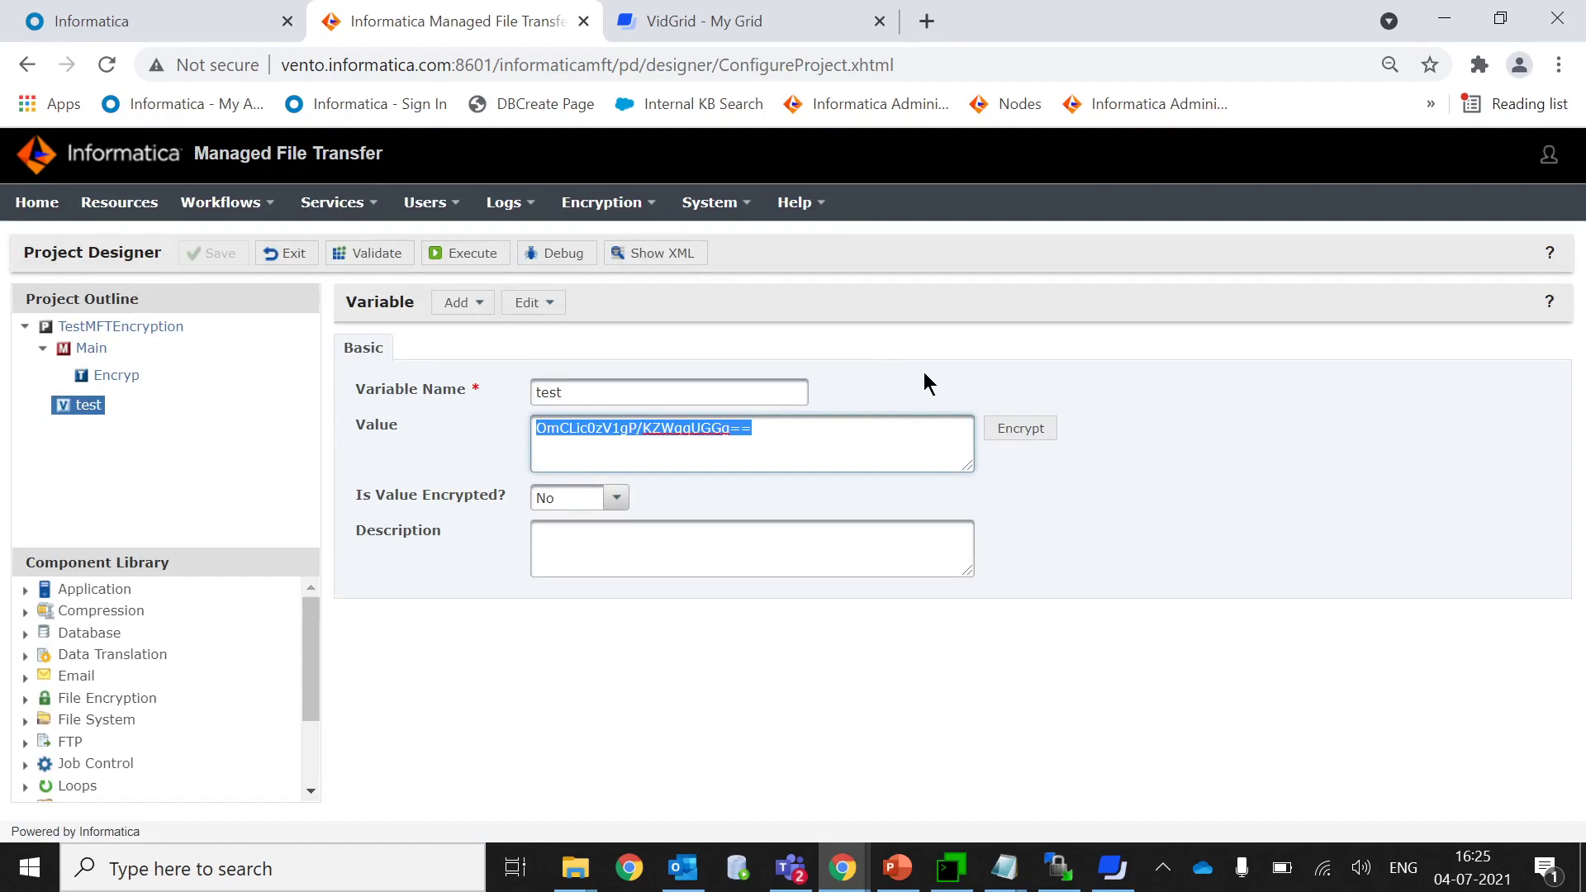
Replace the test variable's value with the plain admin password and encrypt it, setting Is Value Encrypted to Yes.
click(923, 372)
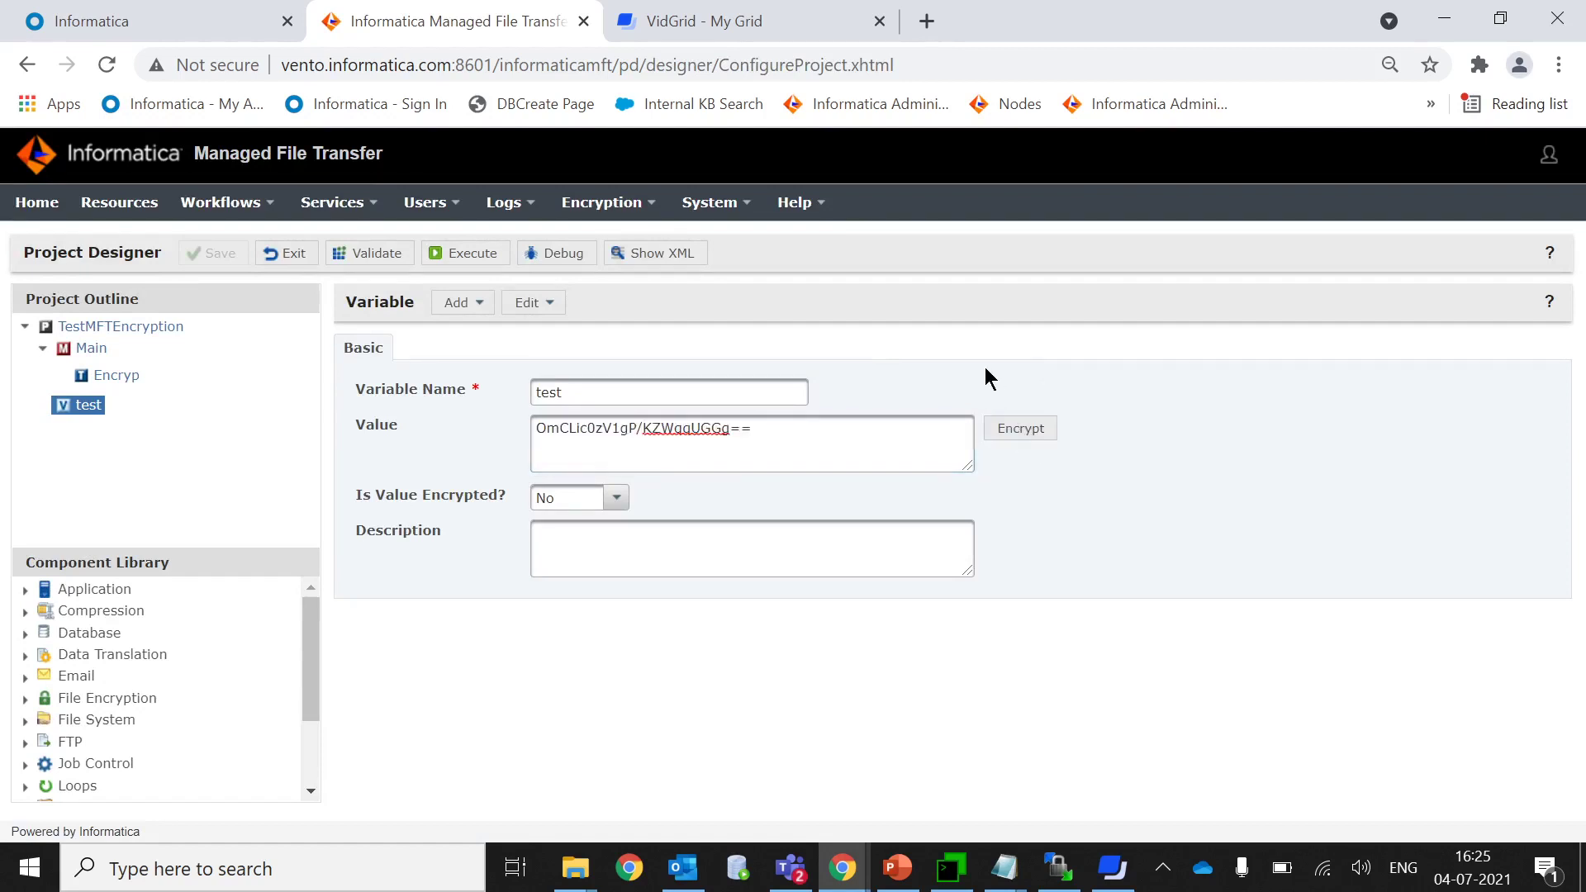
click(833, 427)
key(ctrl+a)
key(BackSpace)
text(Admi)
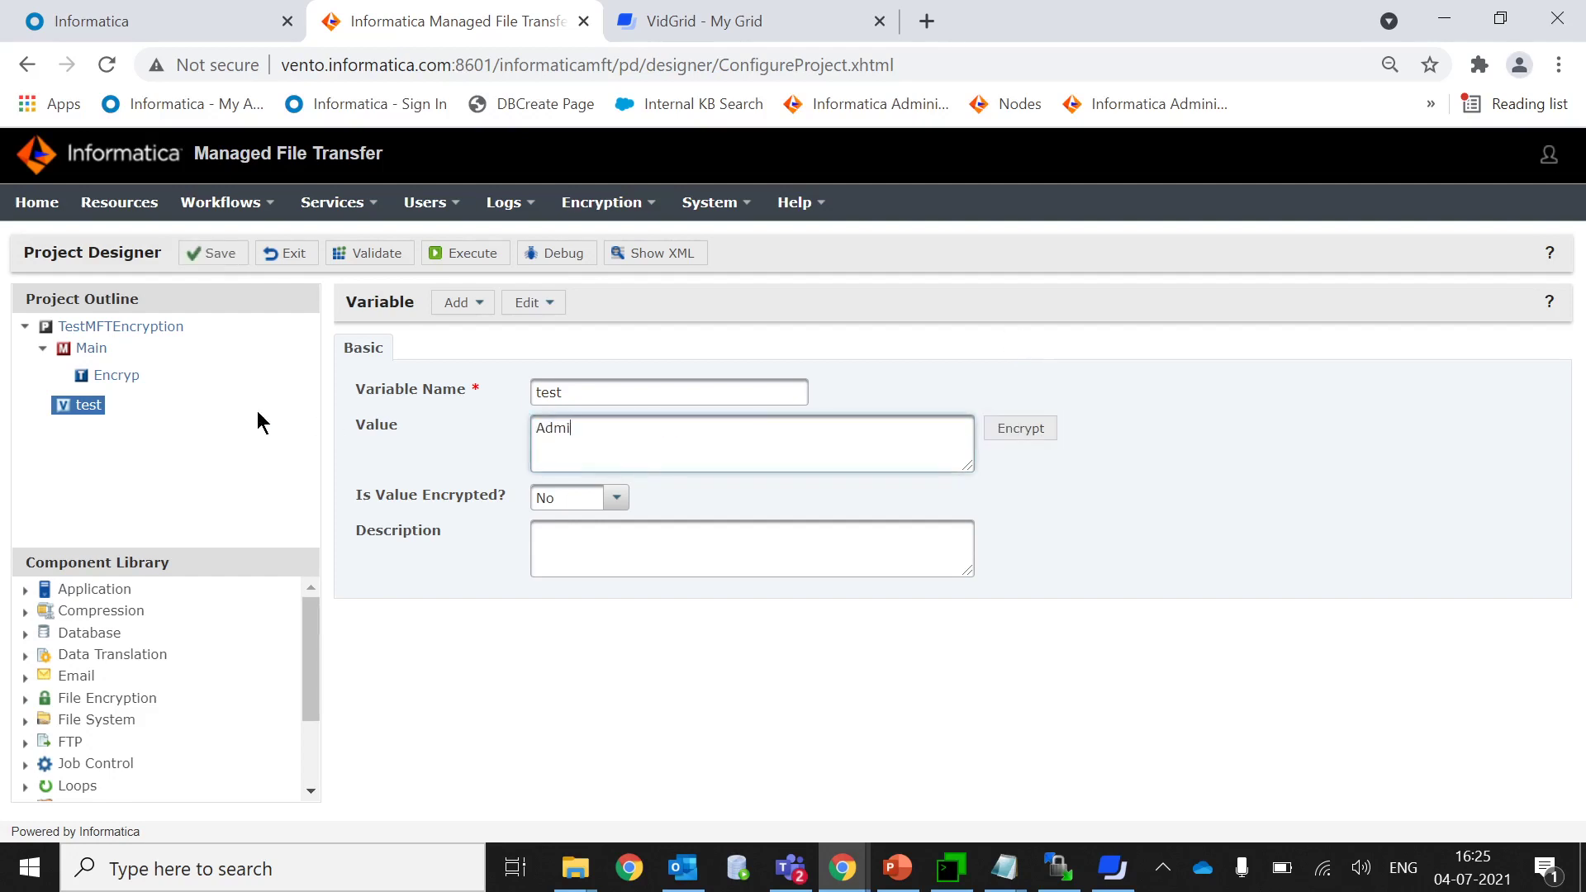
text(nistrator)
click(1013, 434)
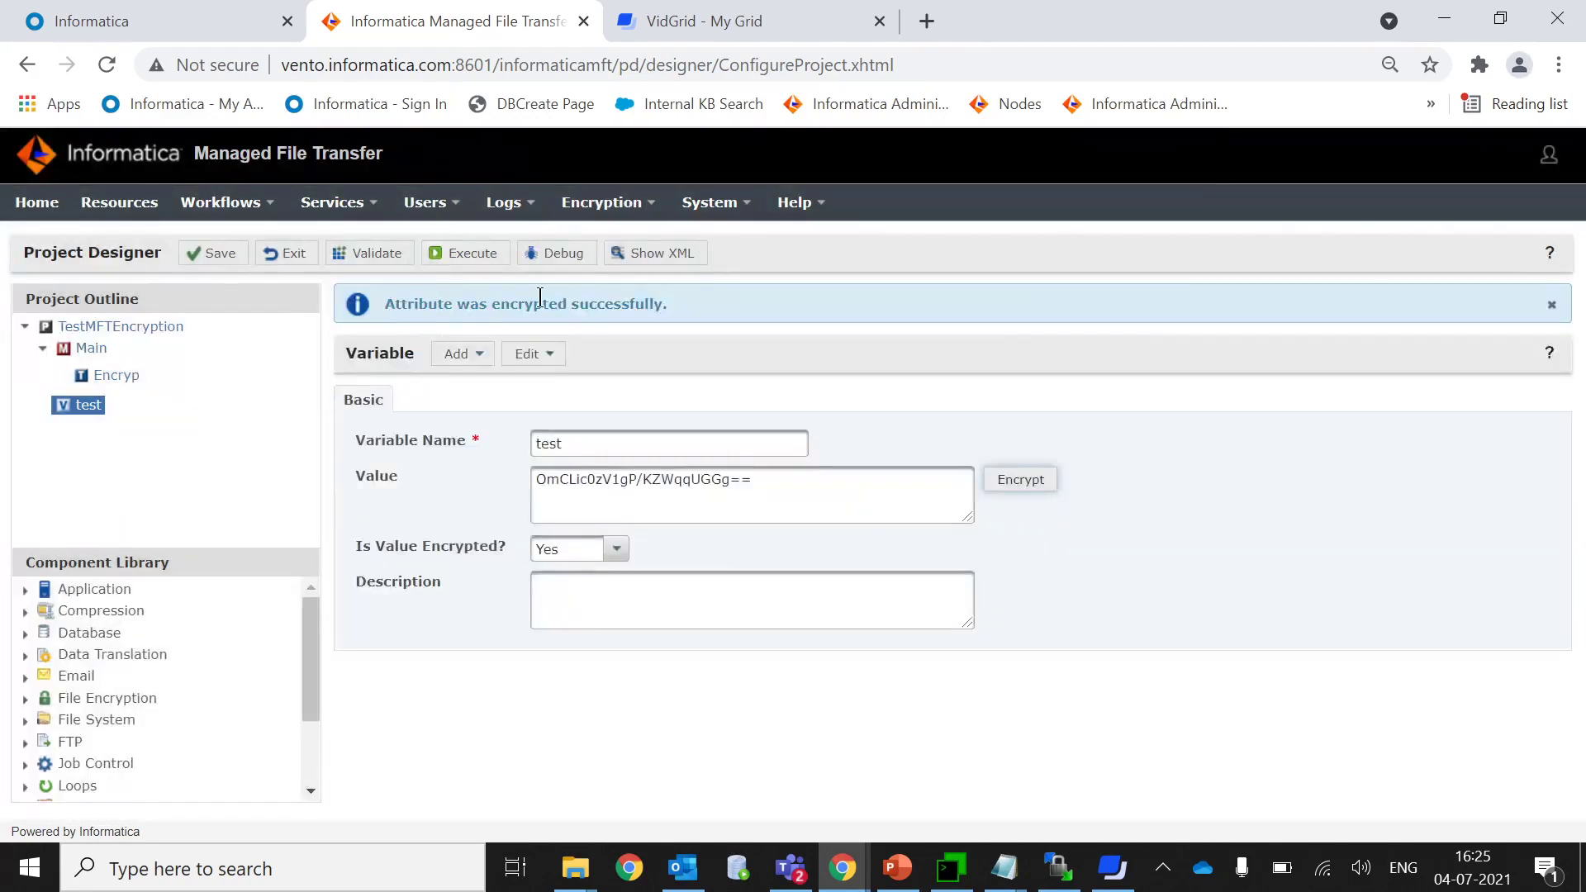
drag(383, 304, 892, 304)
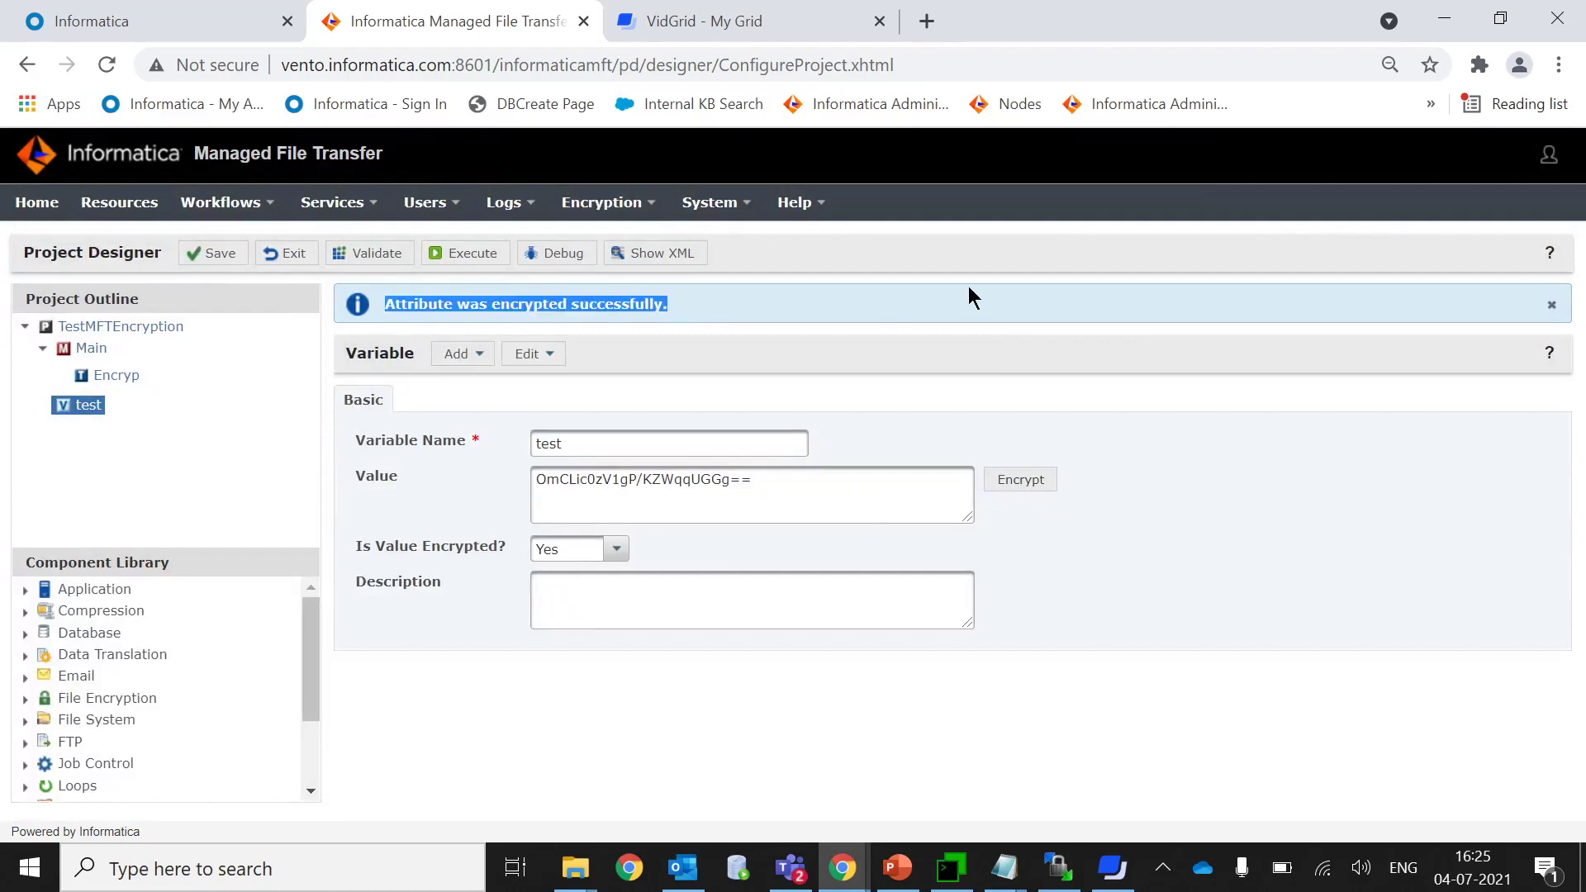
click(975, 318)
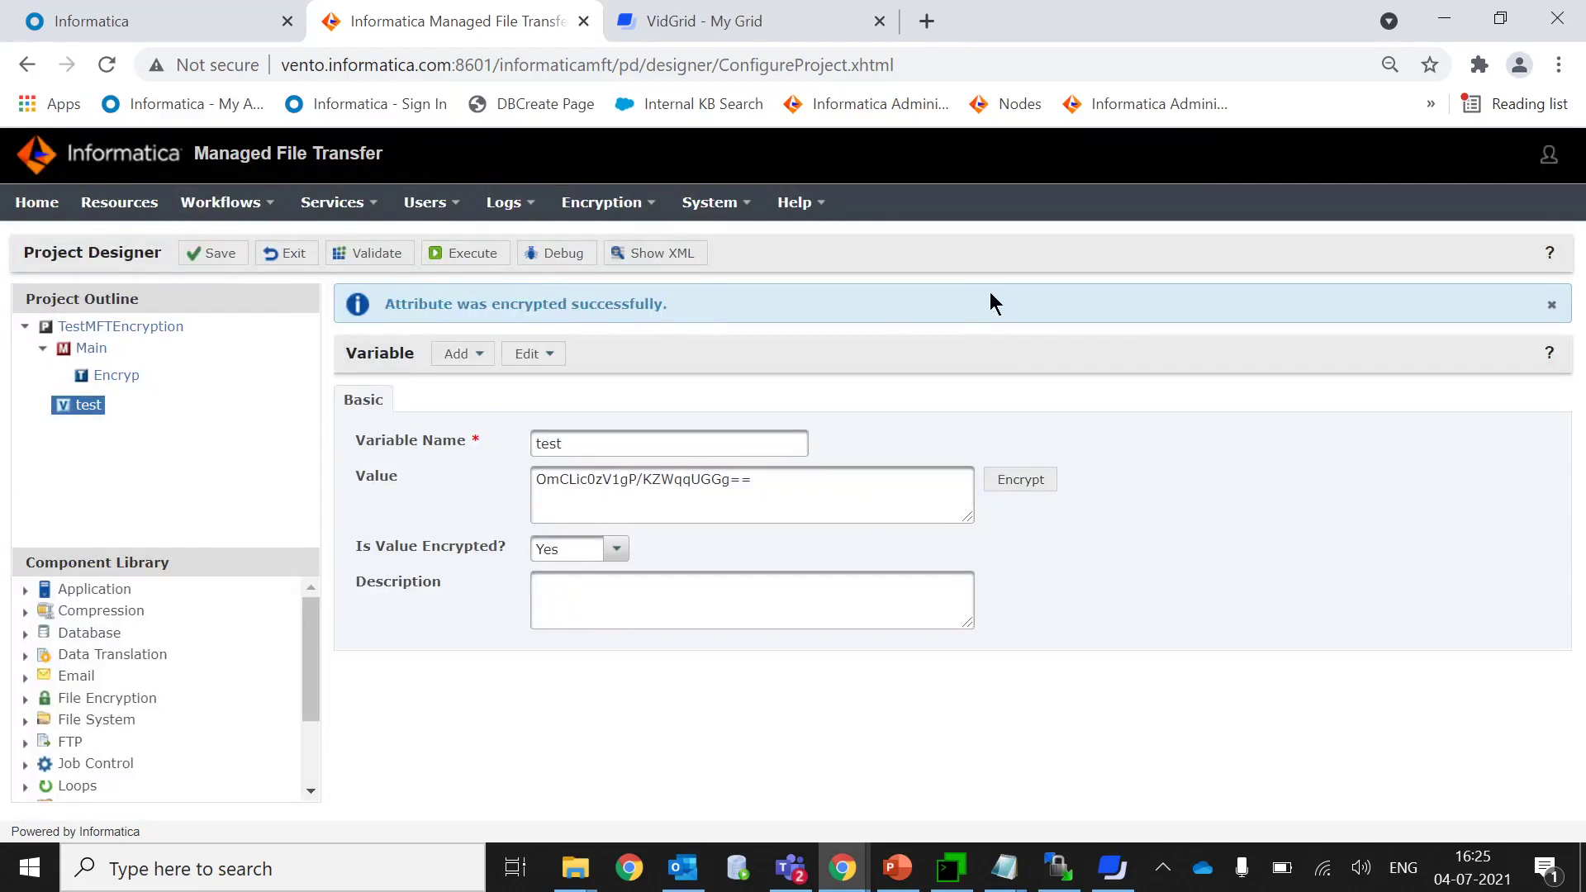
Validate and execute TestMFTEncryption, then check the job log shows Encryp set without errors.
click(371, 265)
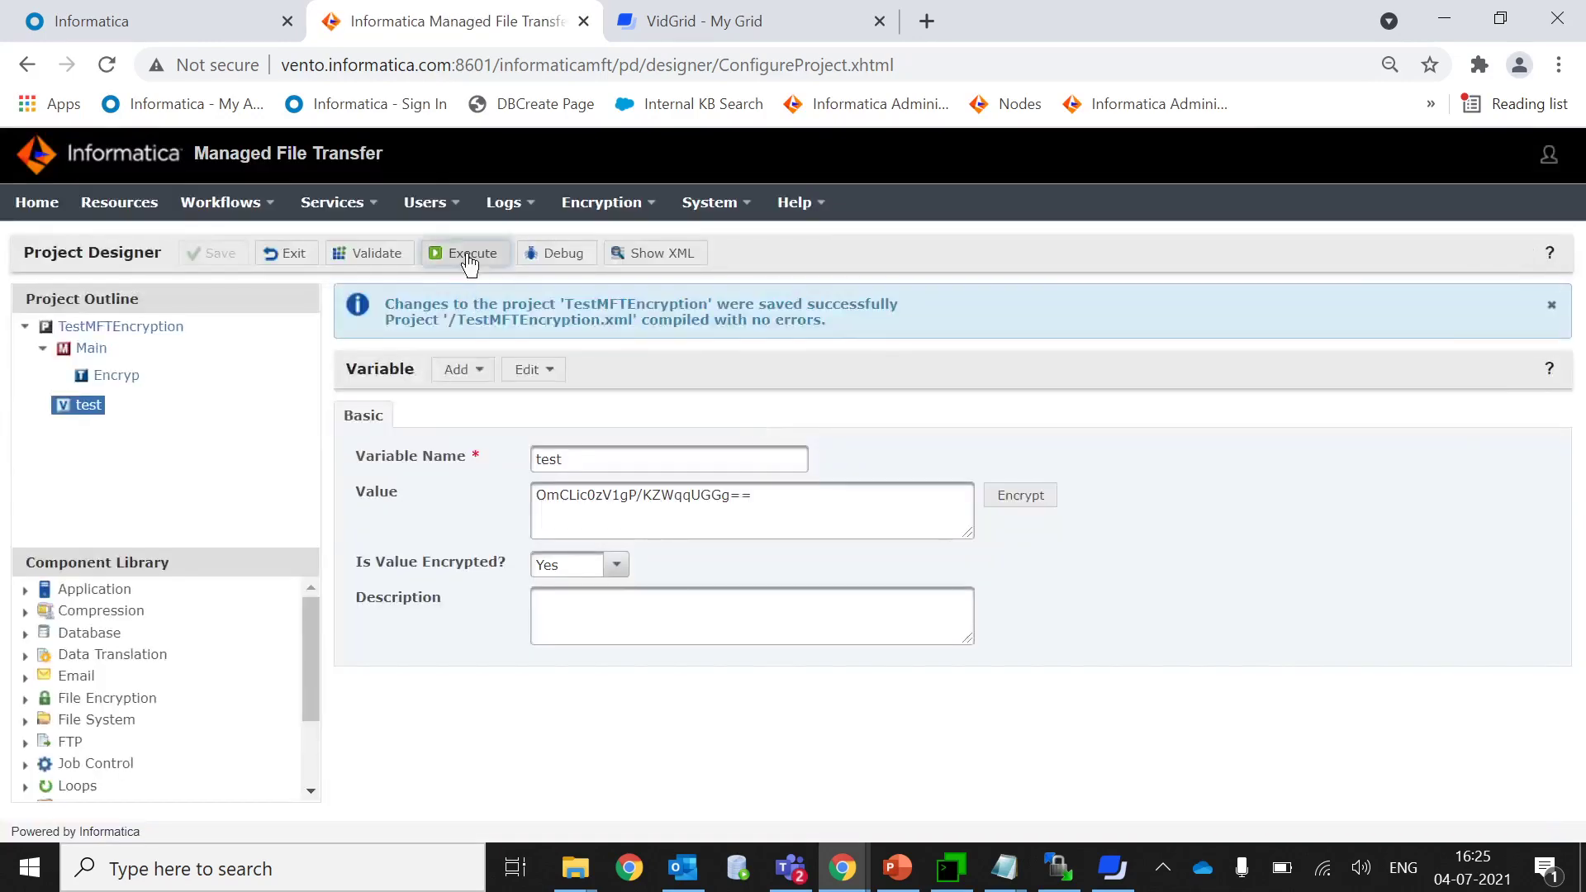
click(463, 253)
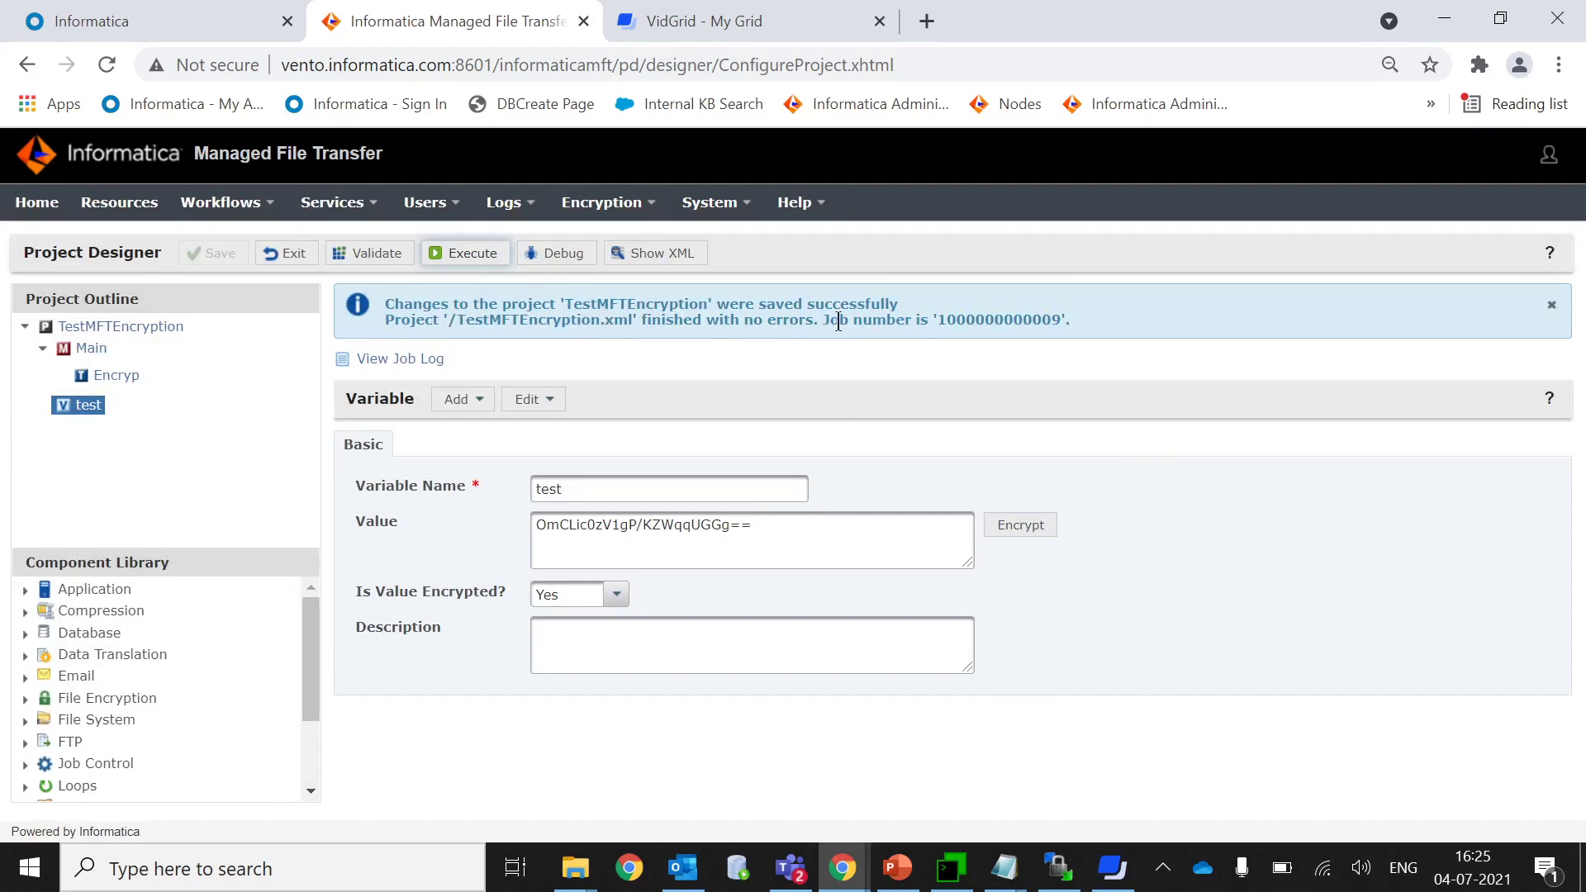
click(398, 360)
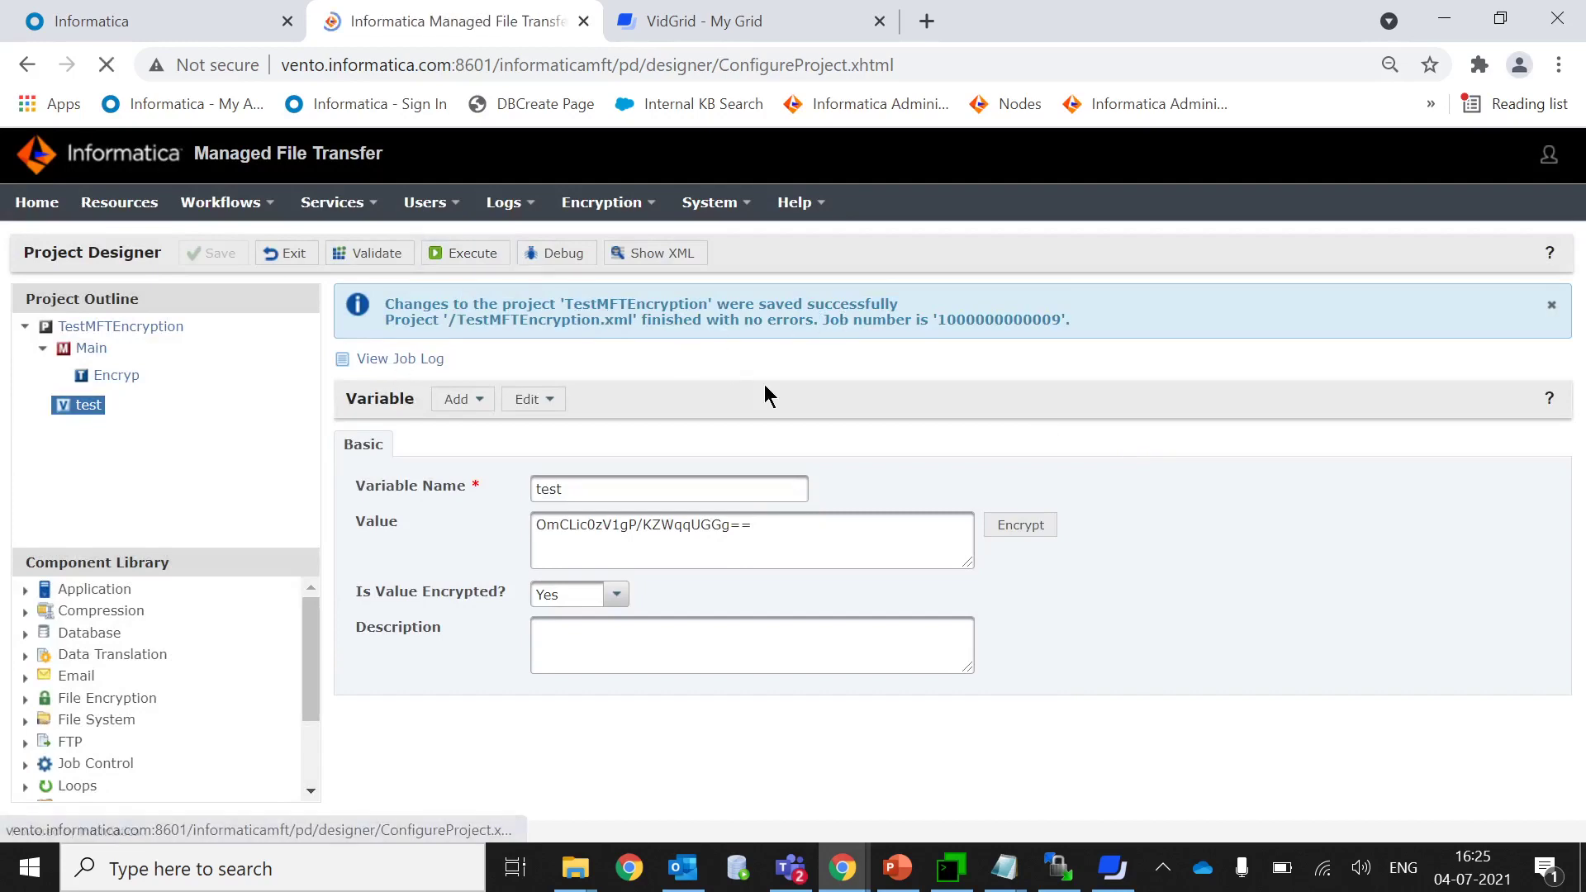
drag(289, 347, 364, 552)
click(585, 483)
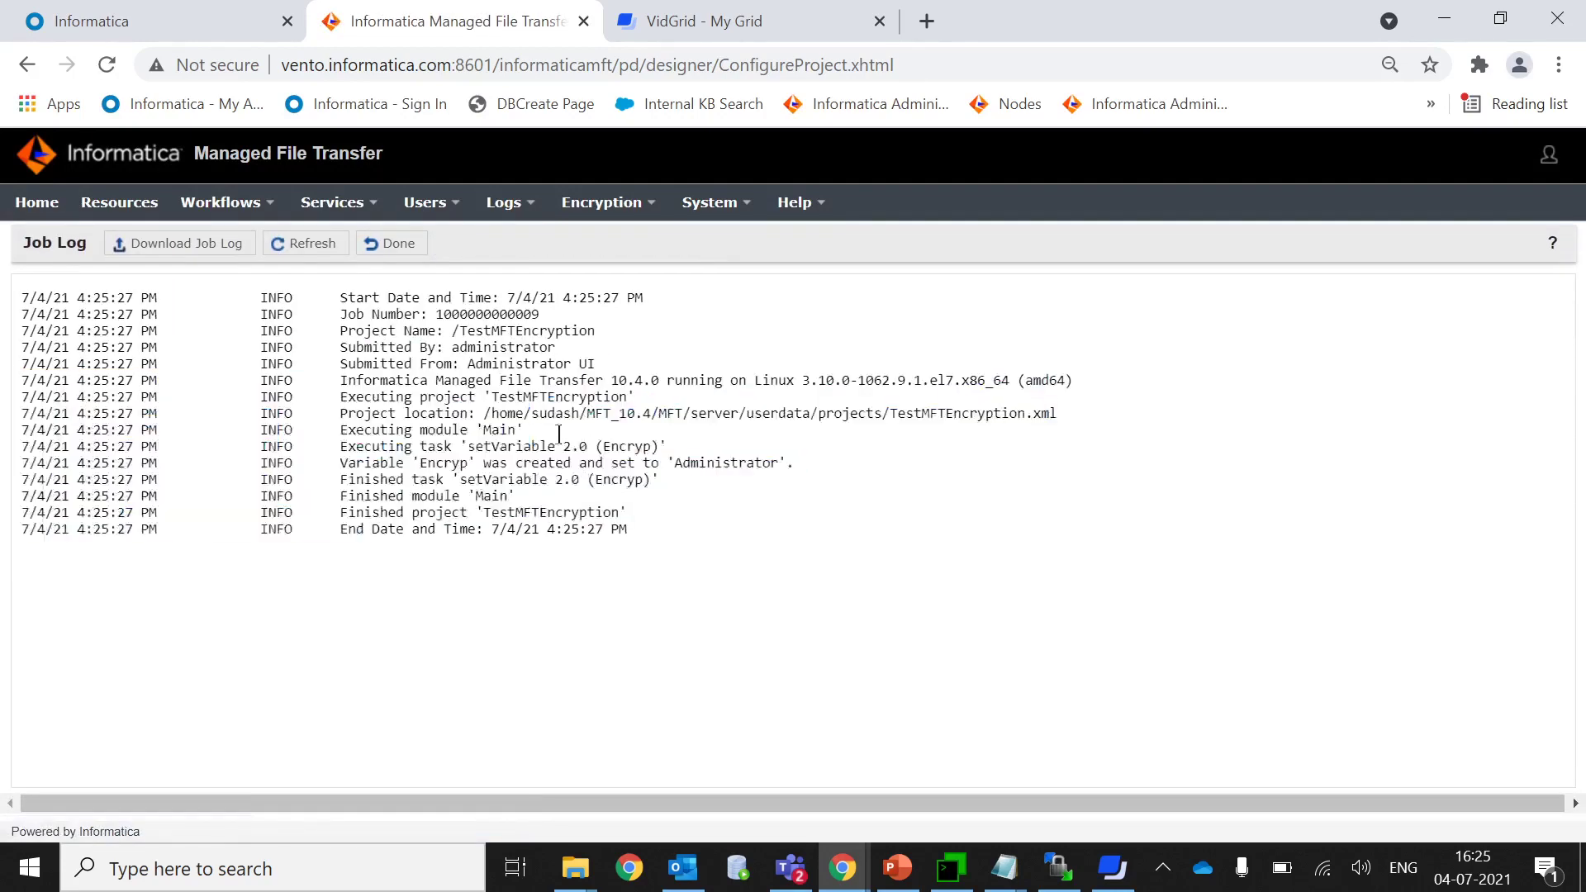
click(376, 245)
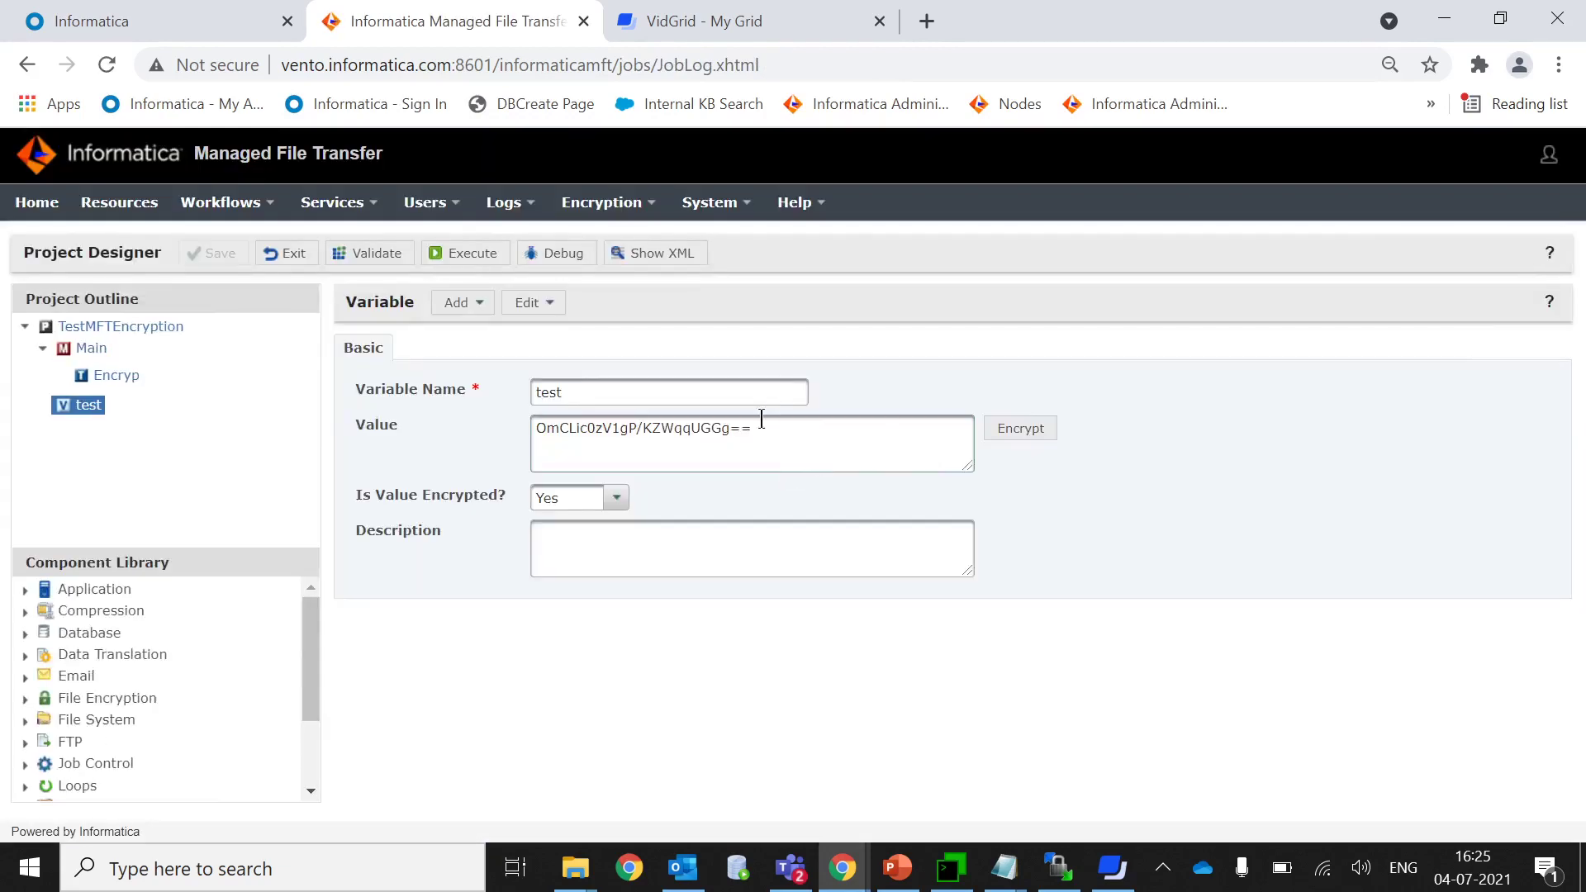
Copy the test variable's encrypted value and compare it with the encrypted string saved in Notepad.
click(767, 425)
key(ctrl+a)
key(ctrl+c)
mouse_move(1003, 867)
click(1180, 702)
key(ctrl+v)
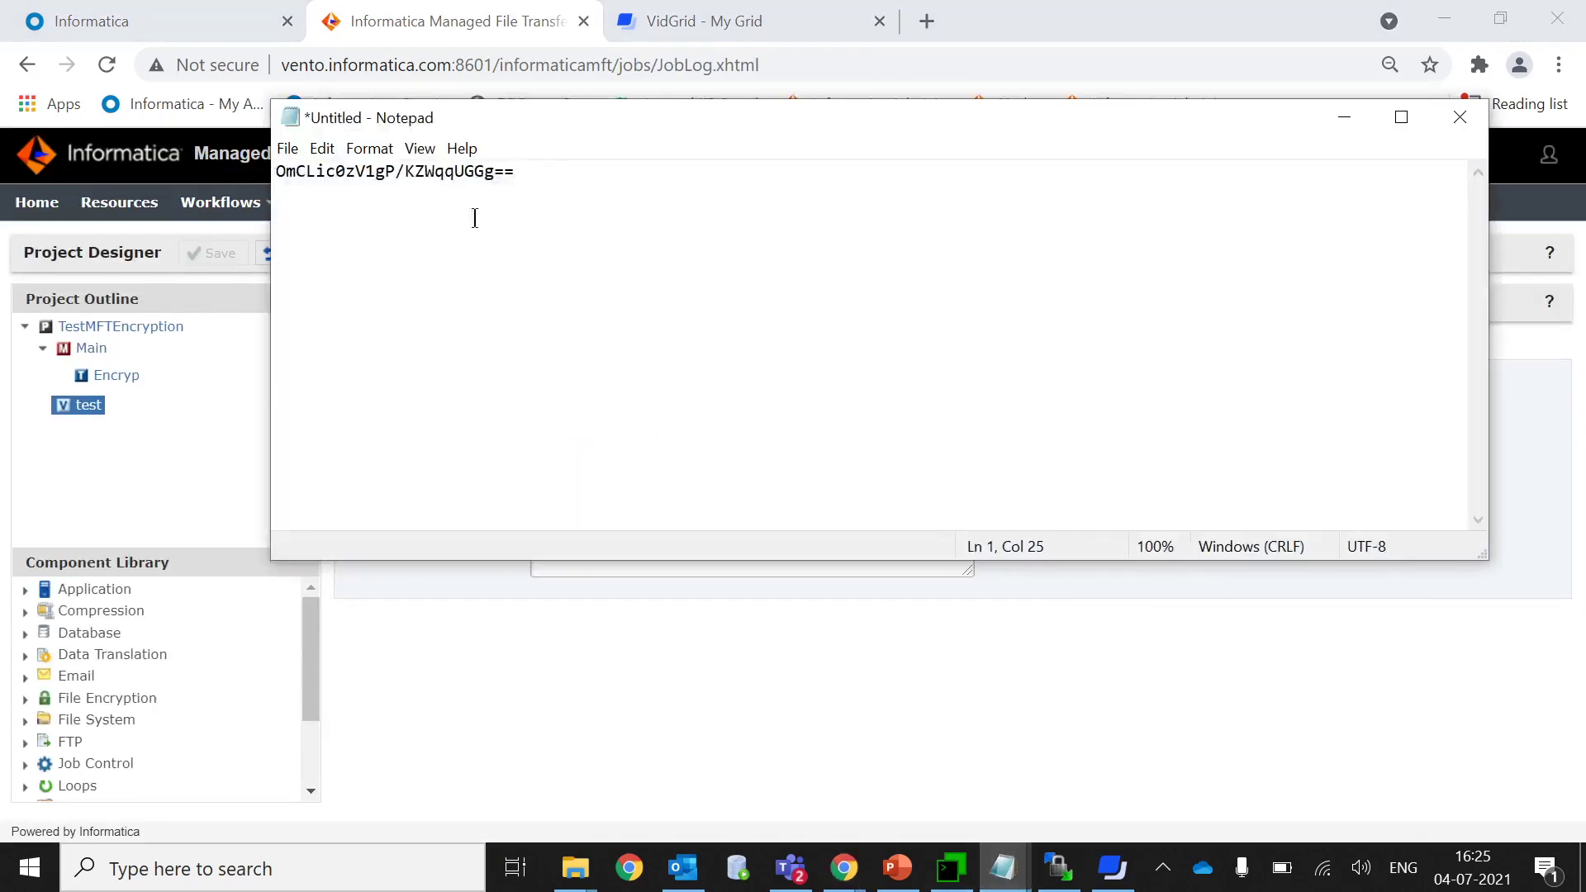
drag(537, 115, 666, 297)
drag(645, 352, 407, 355)
click(1473, 297)
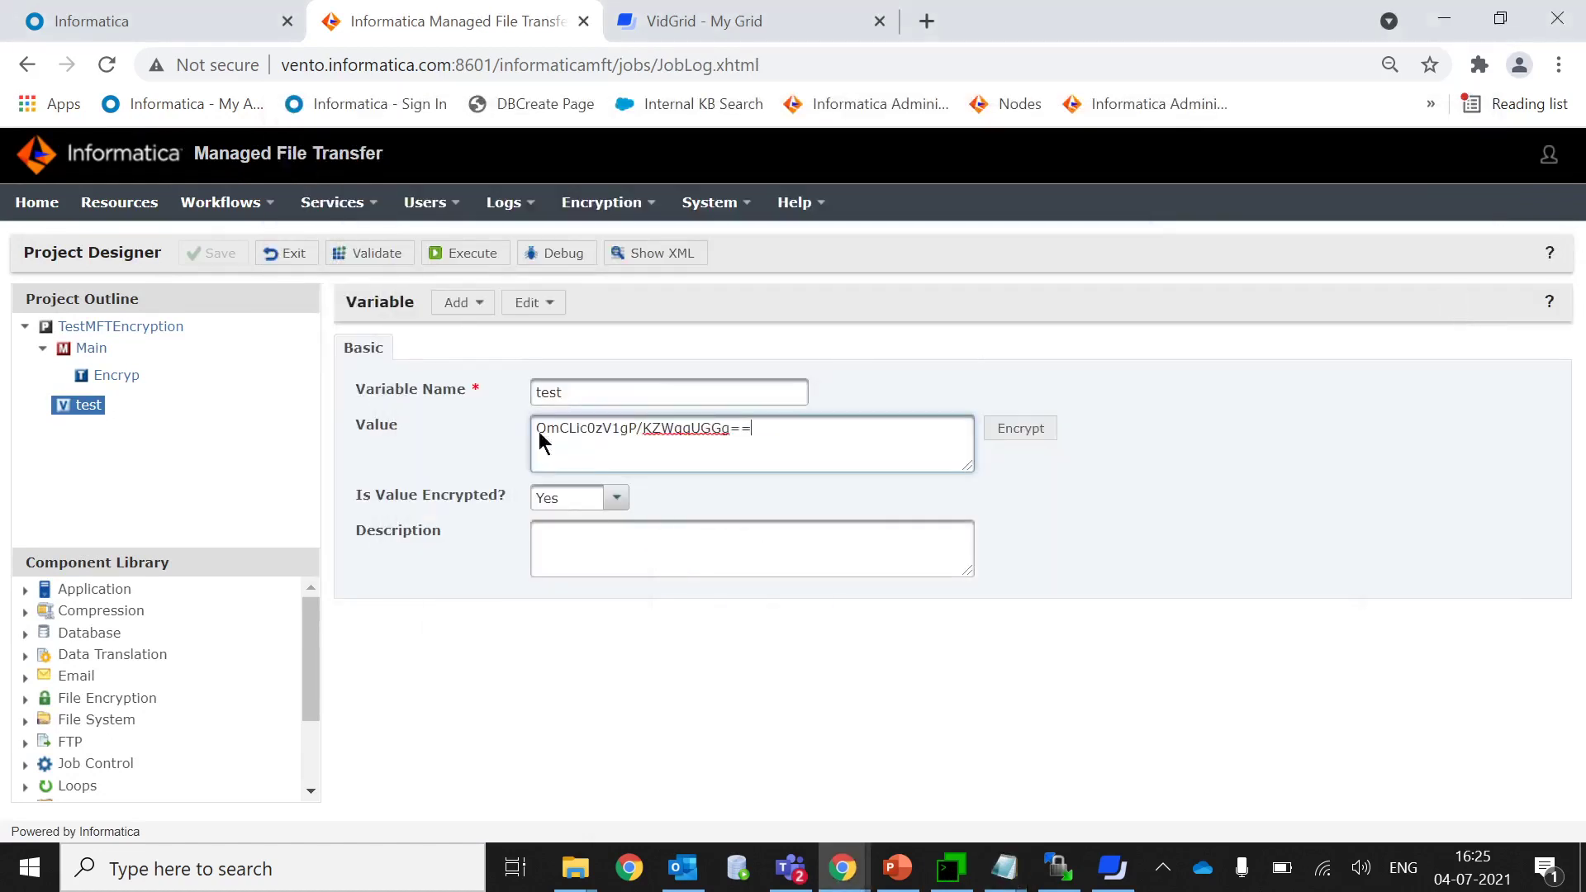
drag(602, 428, 560, 431)
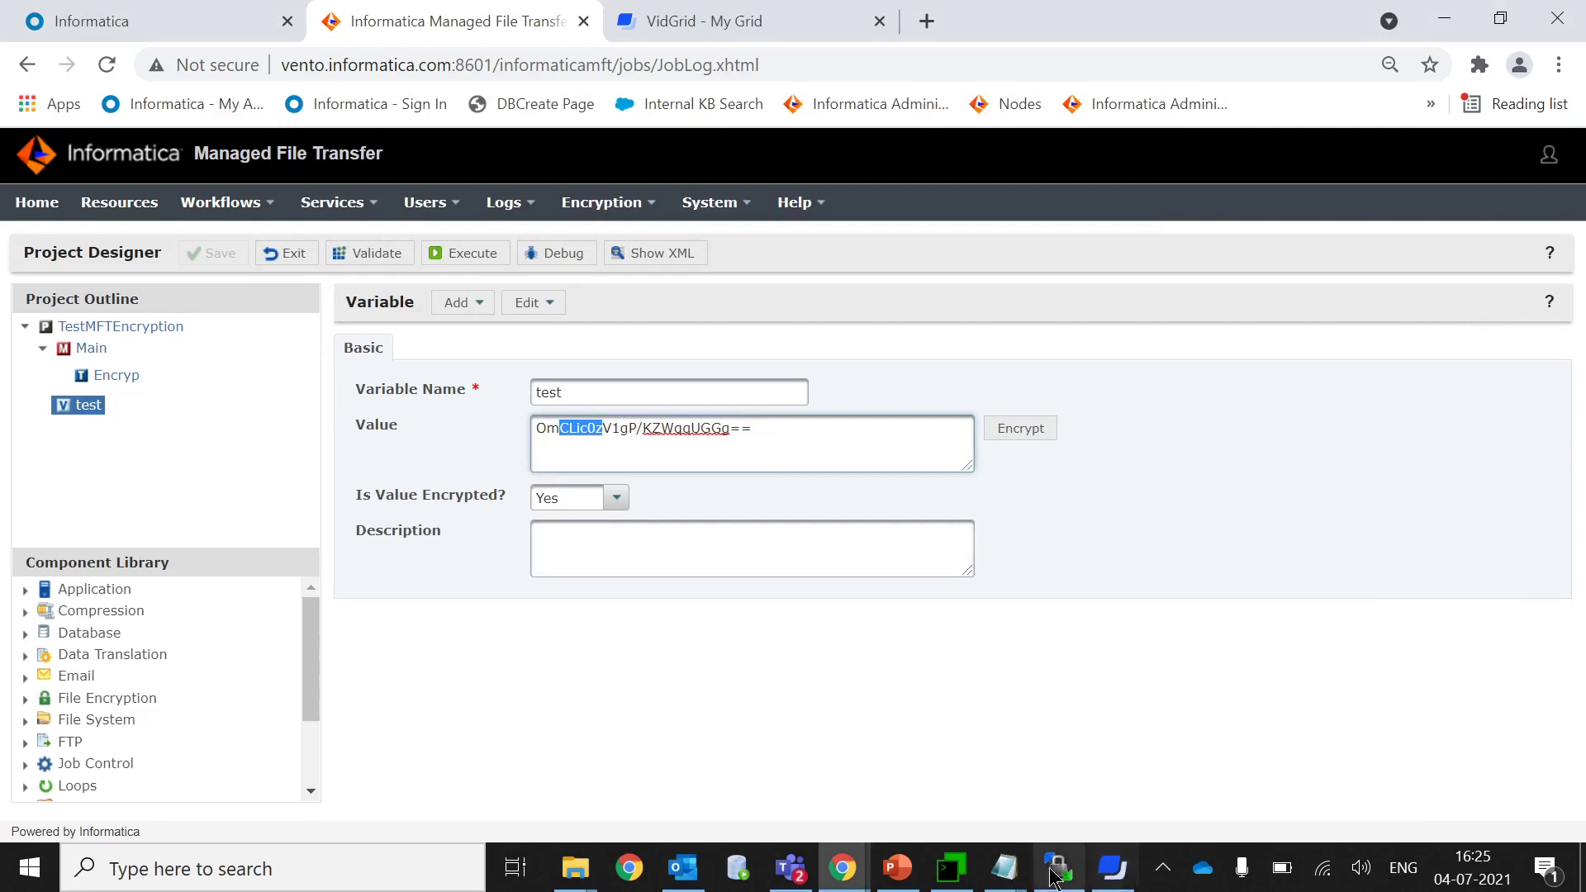
click(1003, 868)
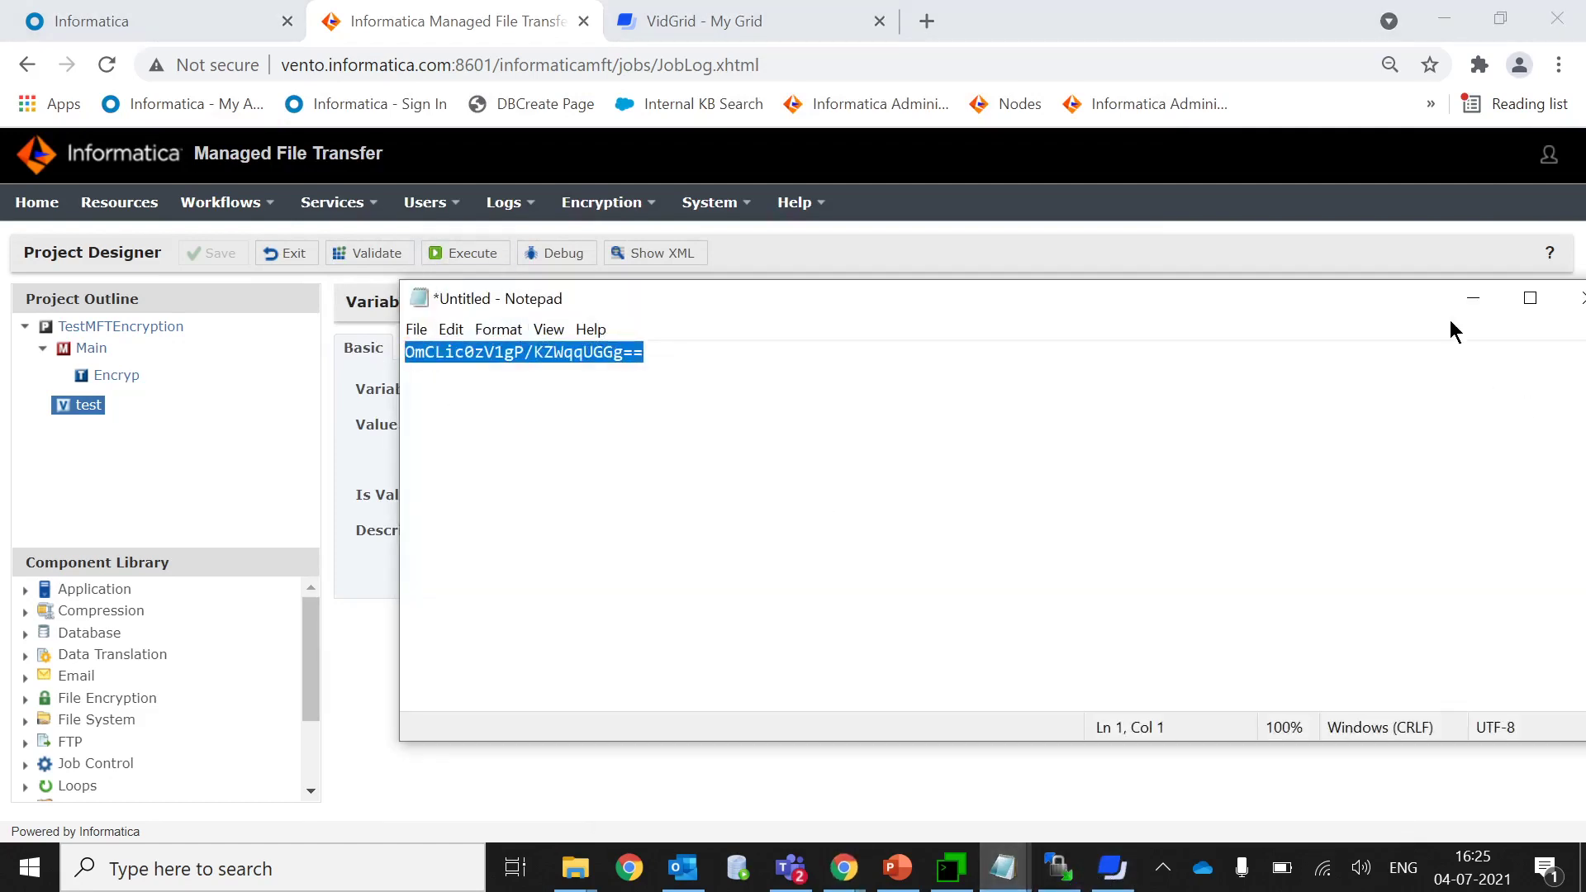
click(1473, 298)
Replace the Value field's text with the Encryption Tool's encrypted password string.
drag(754, 429, 354, 404)
key(BackSpace)
key(ctrl+v)
click(1033, 305)
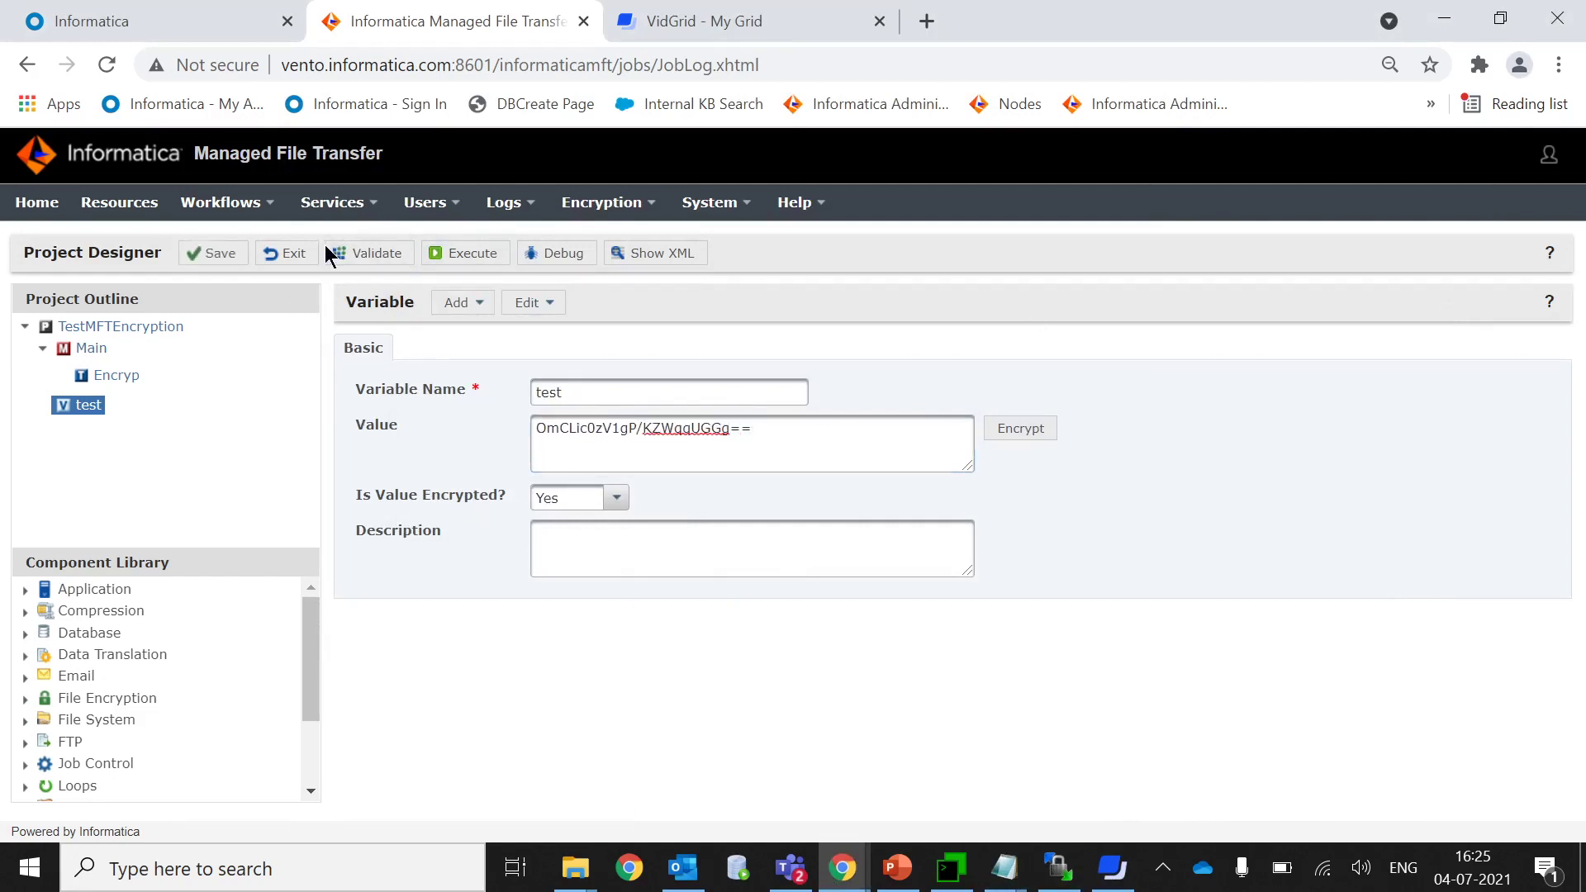
Validate and run the project again, confirming the job log shows Encryp set from the decrypted value.
click(385, 257)
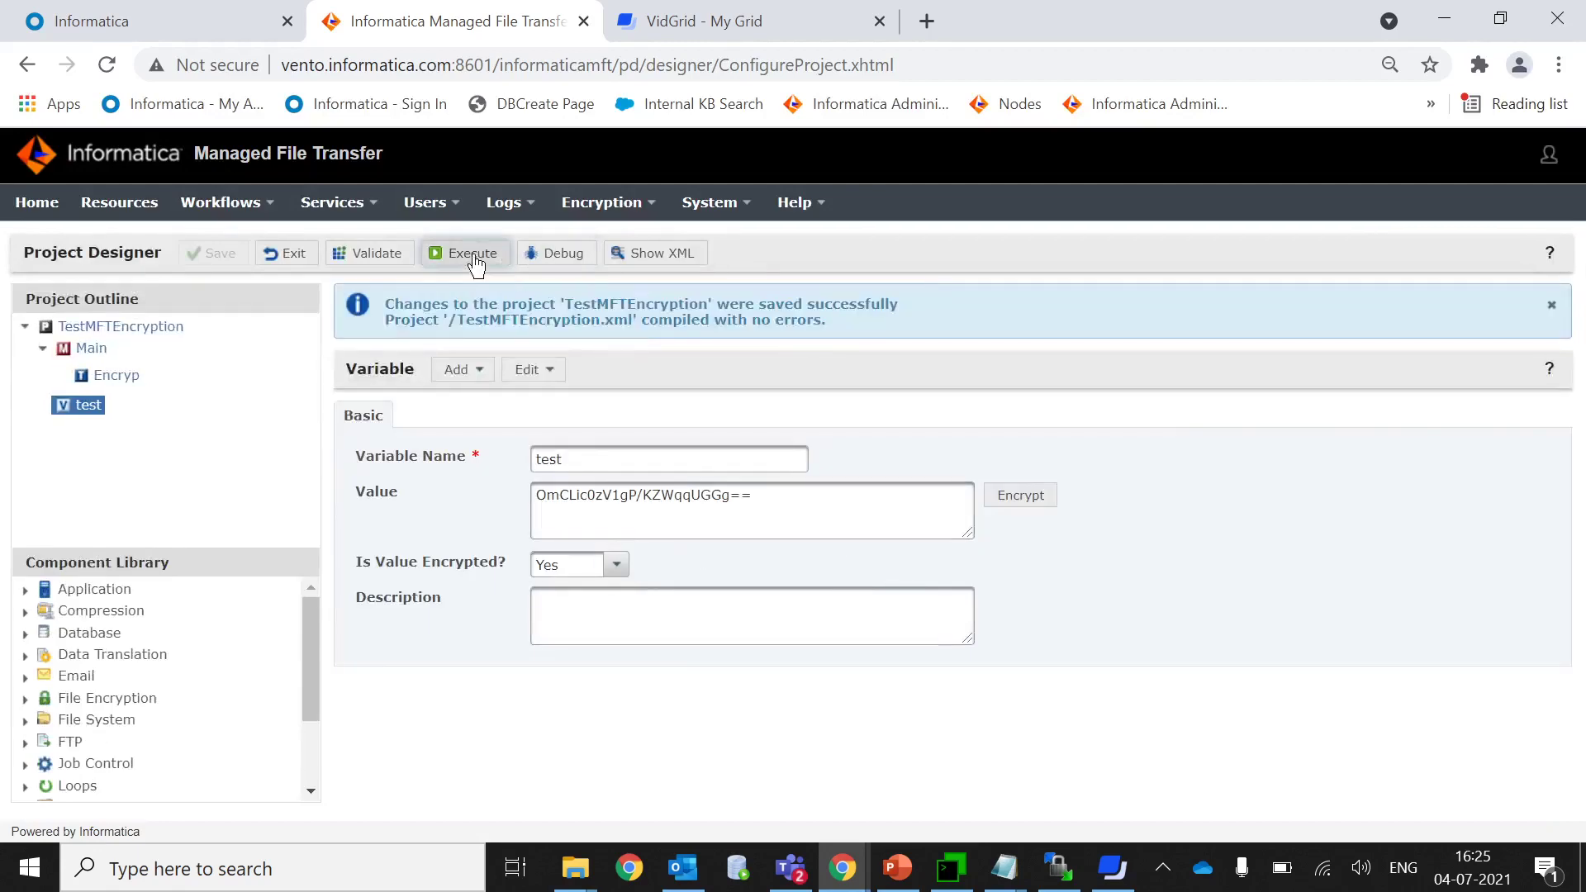
click(471, 254)
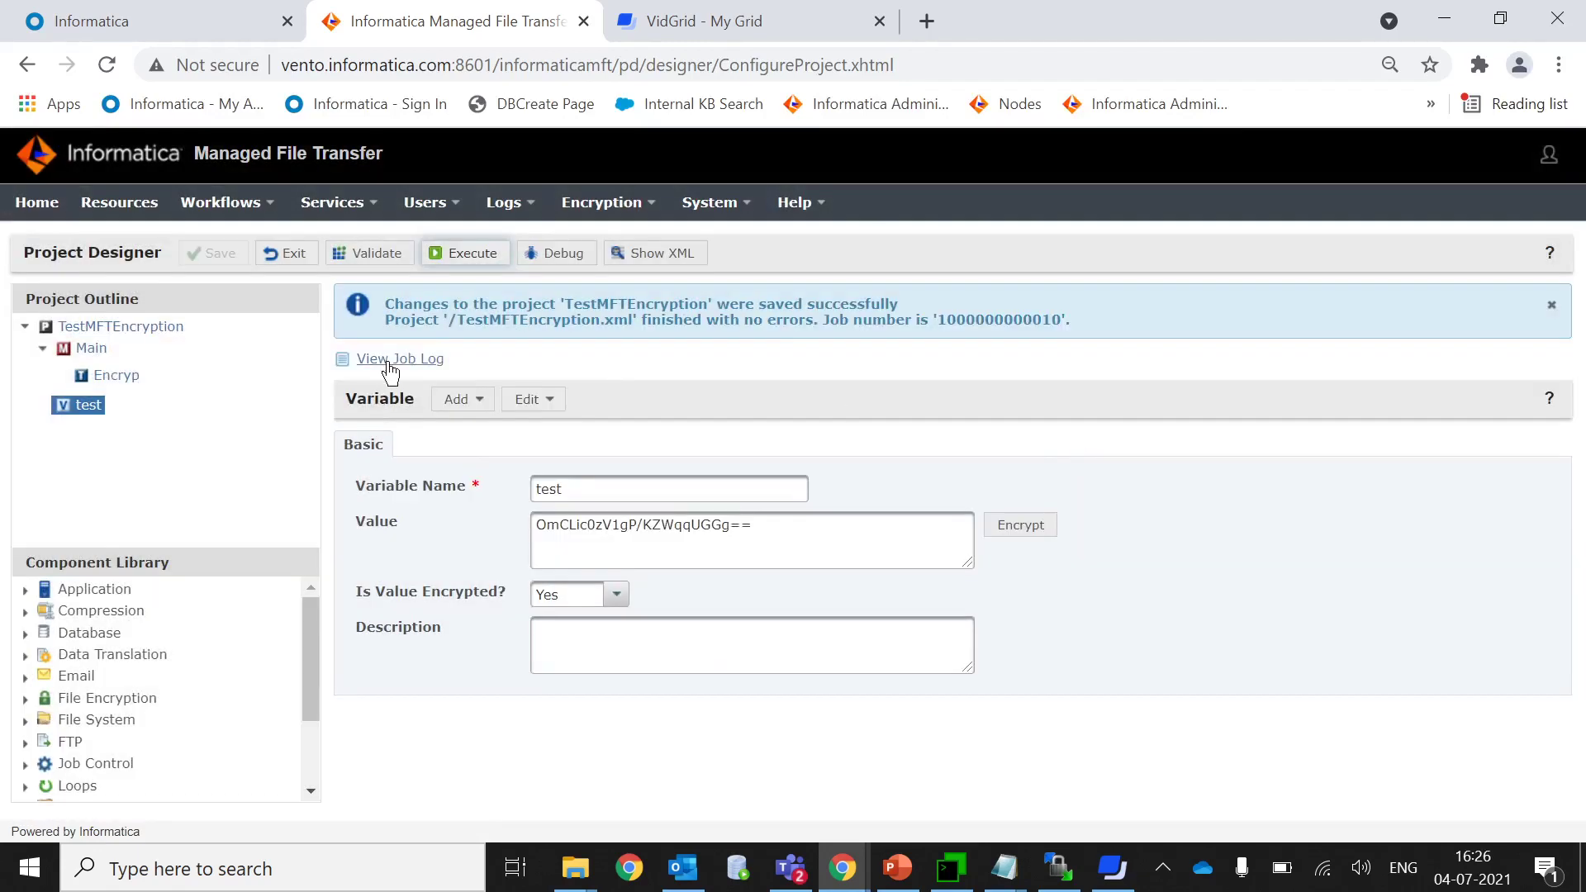
click(388, 362)
drag(363, 457, 565, 536)
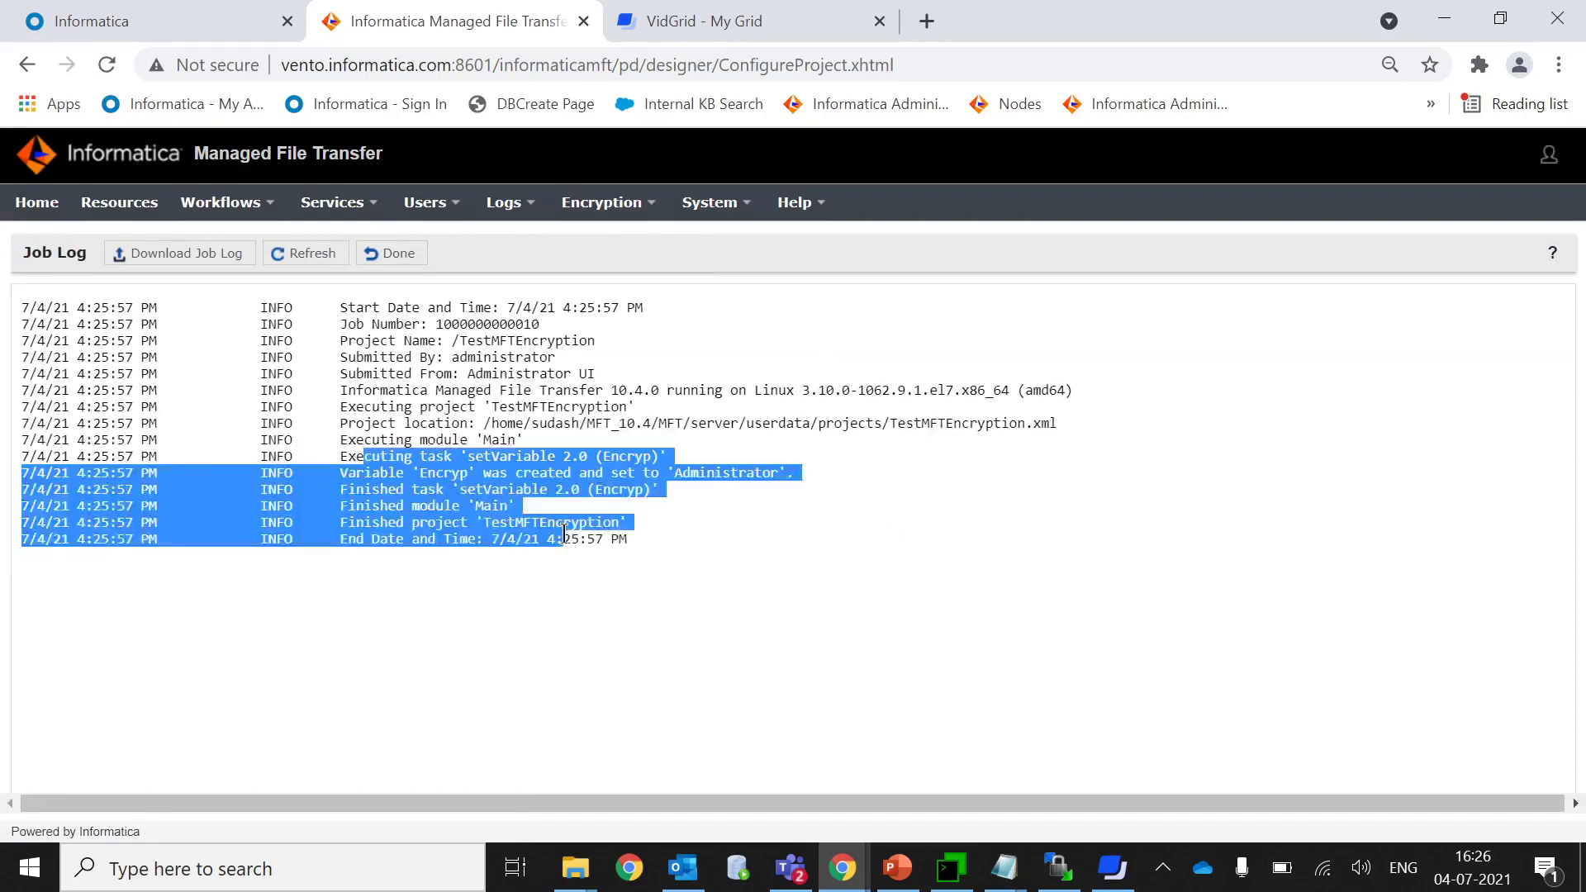
click(389, 253)
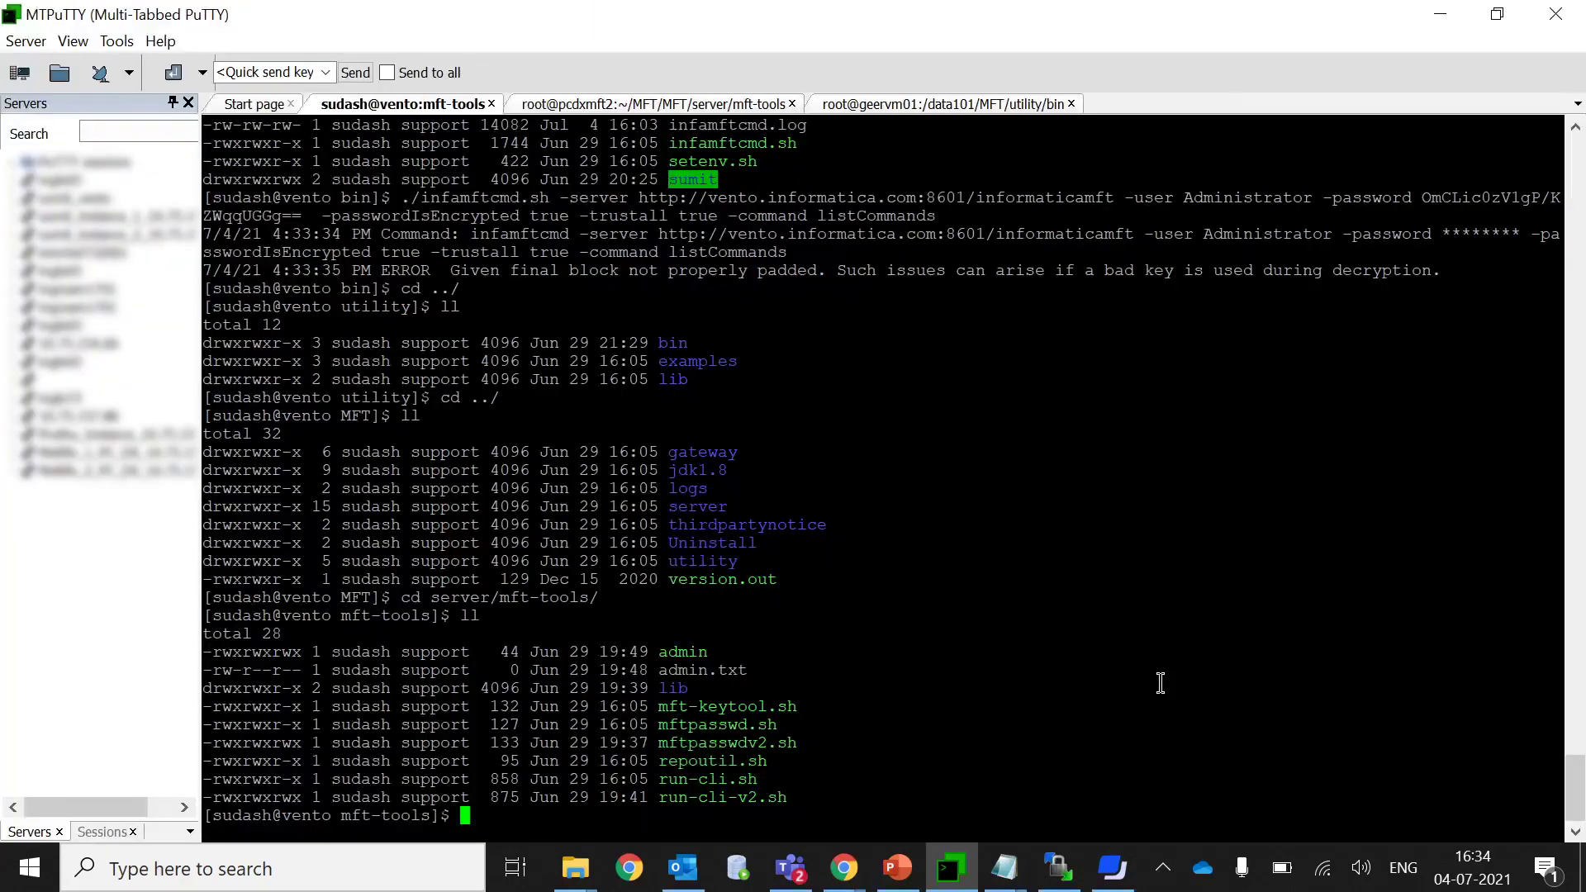
Confirm the terminal is in the mft-tools folder with pwd.
double_click(714, 725)
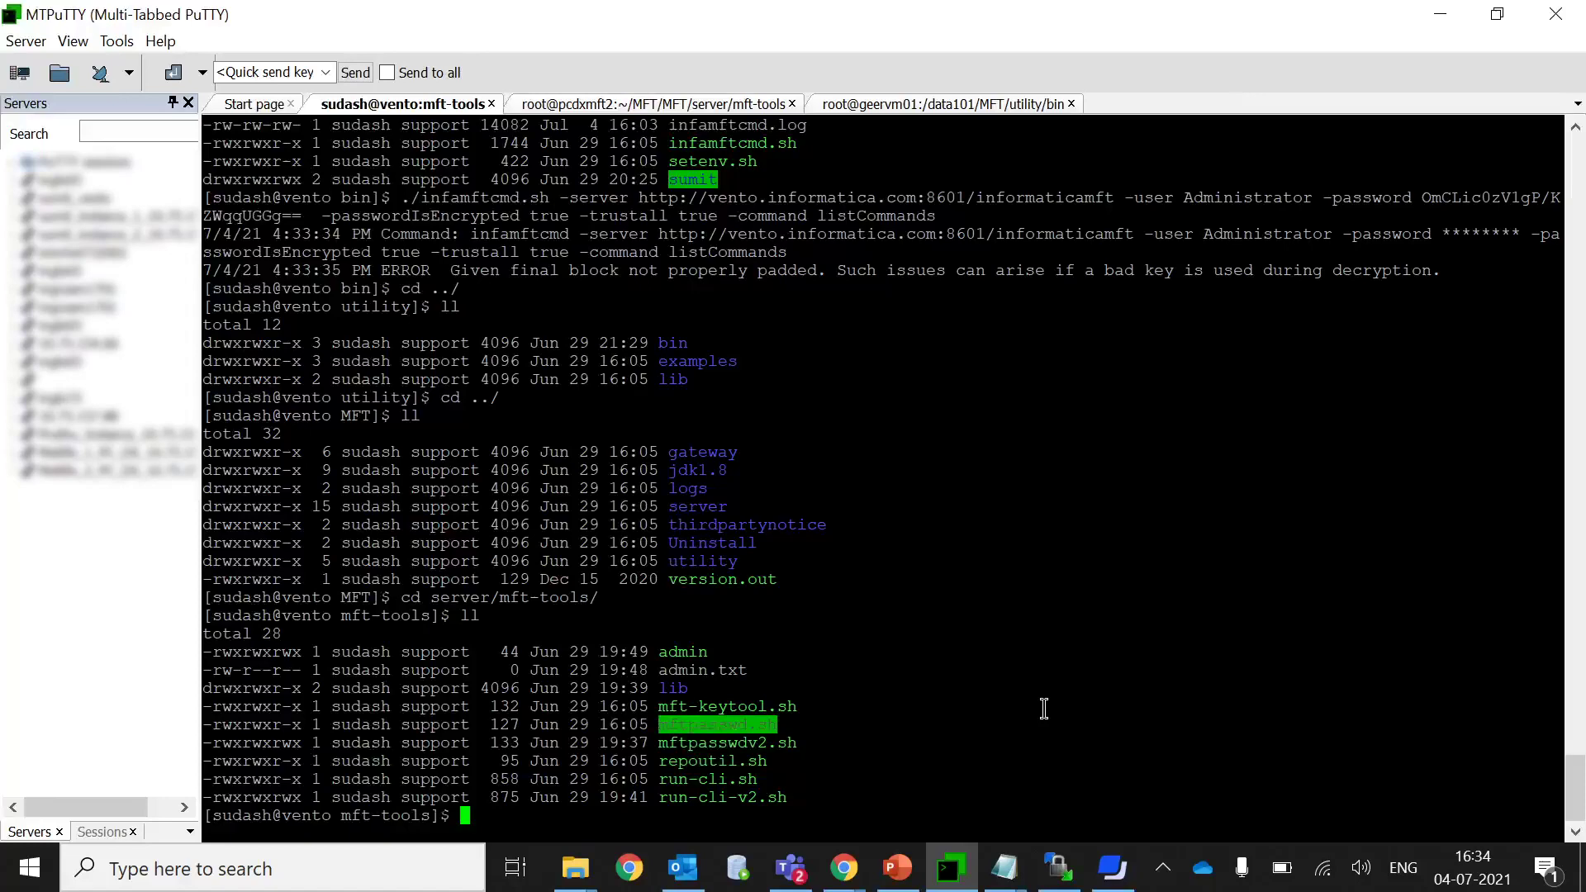
click(959, 772)
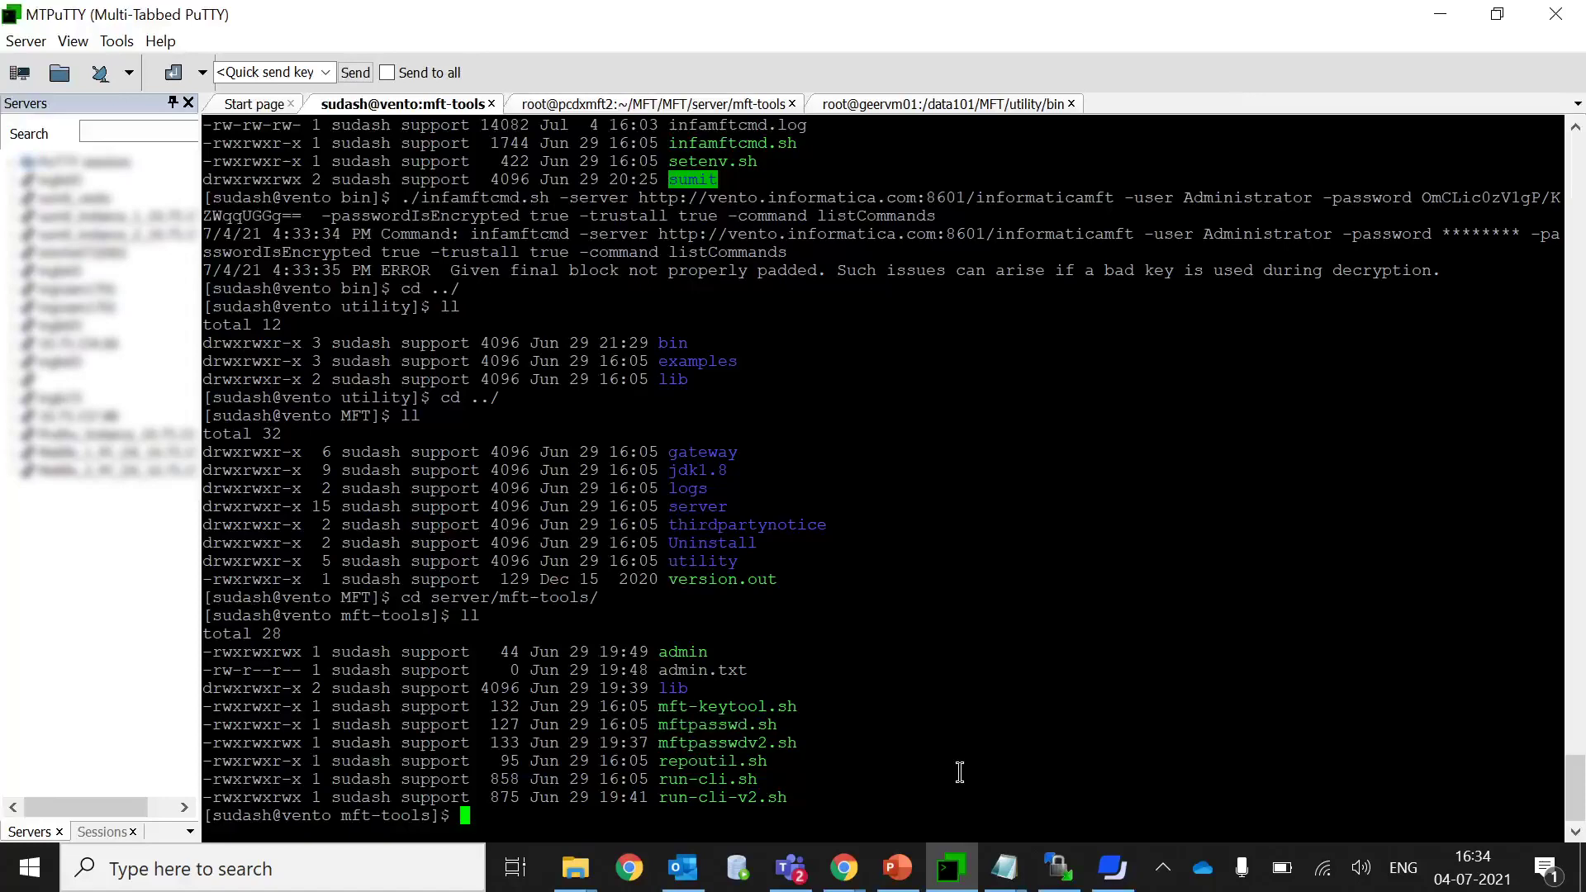
text(pwd)
key(Return)
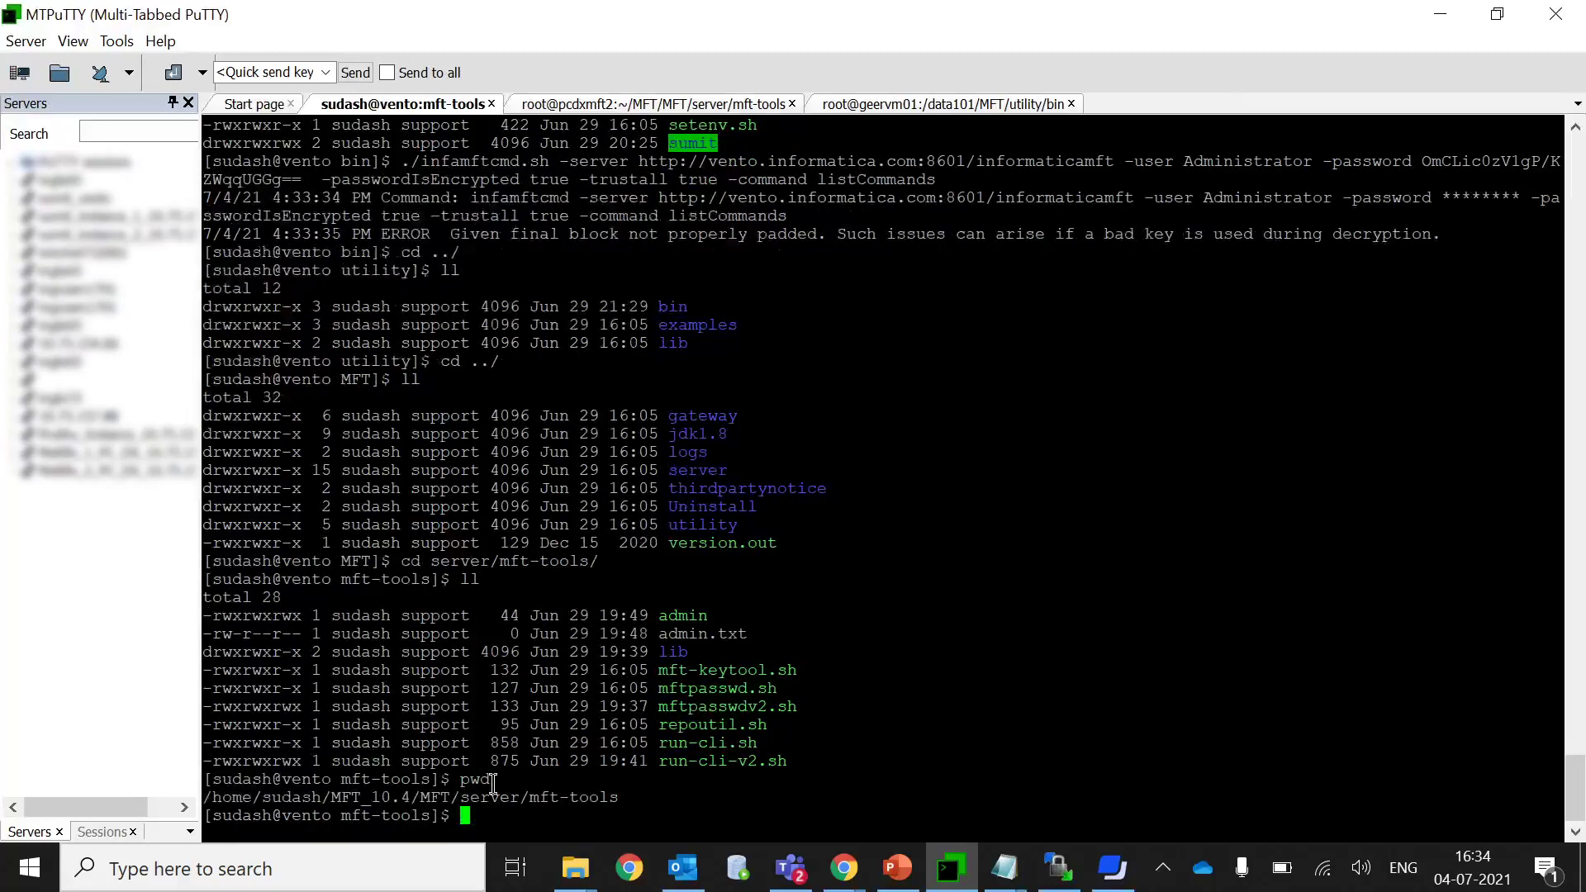
triple_click(583, 795)
click(587, 809)
Run ./mftpasswd.sh -p with the admin password to generate its encrypted string.
double_click(724, 688)
key(ctrl+c)
text(./)
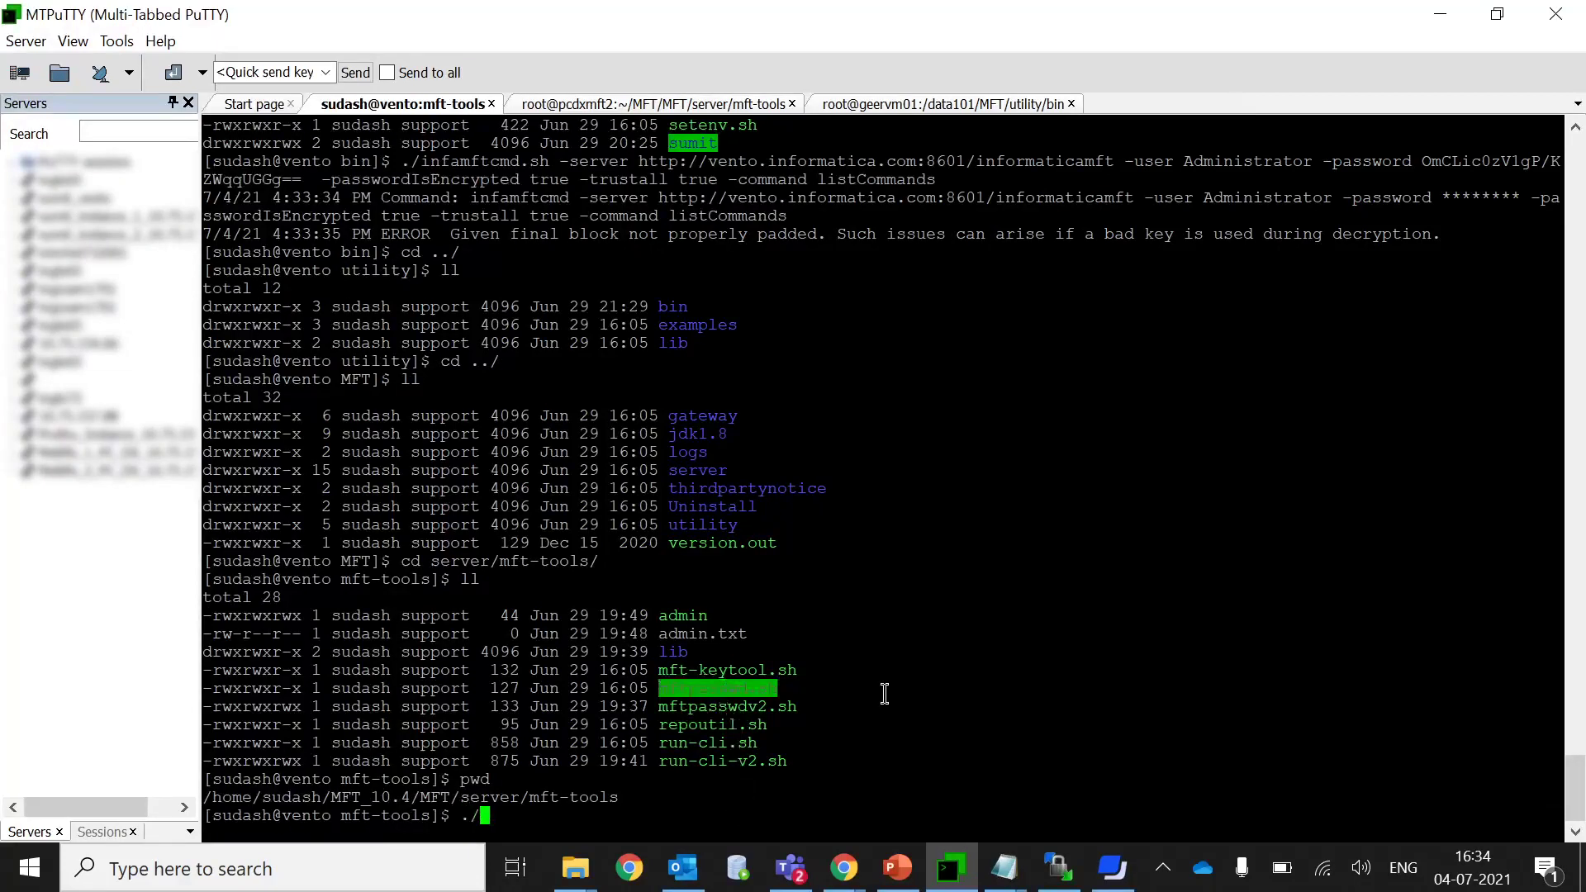
right_click(884, 694)
text(-p Ad)
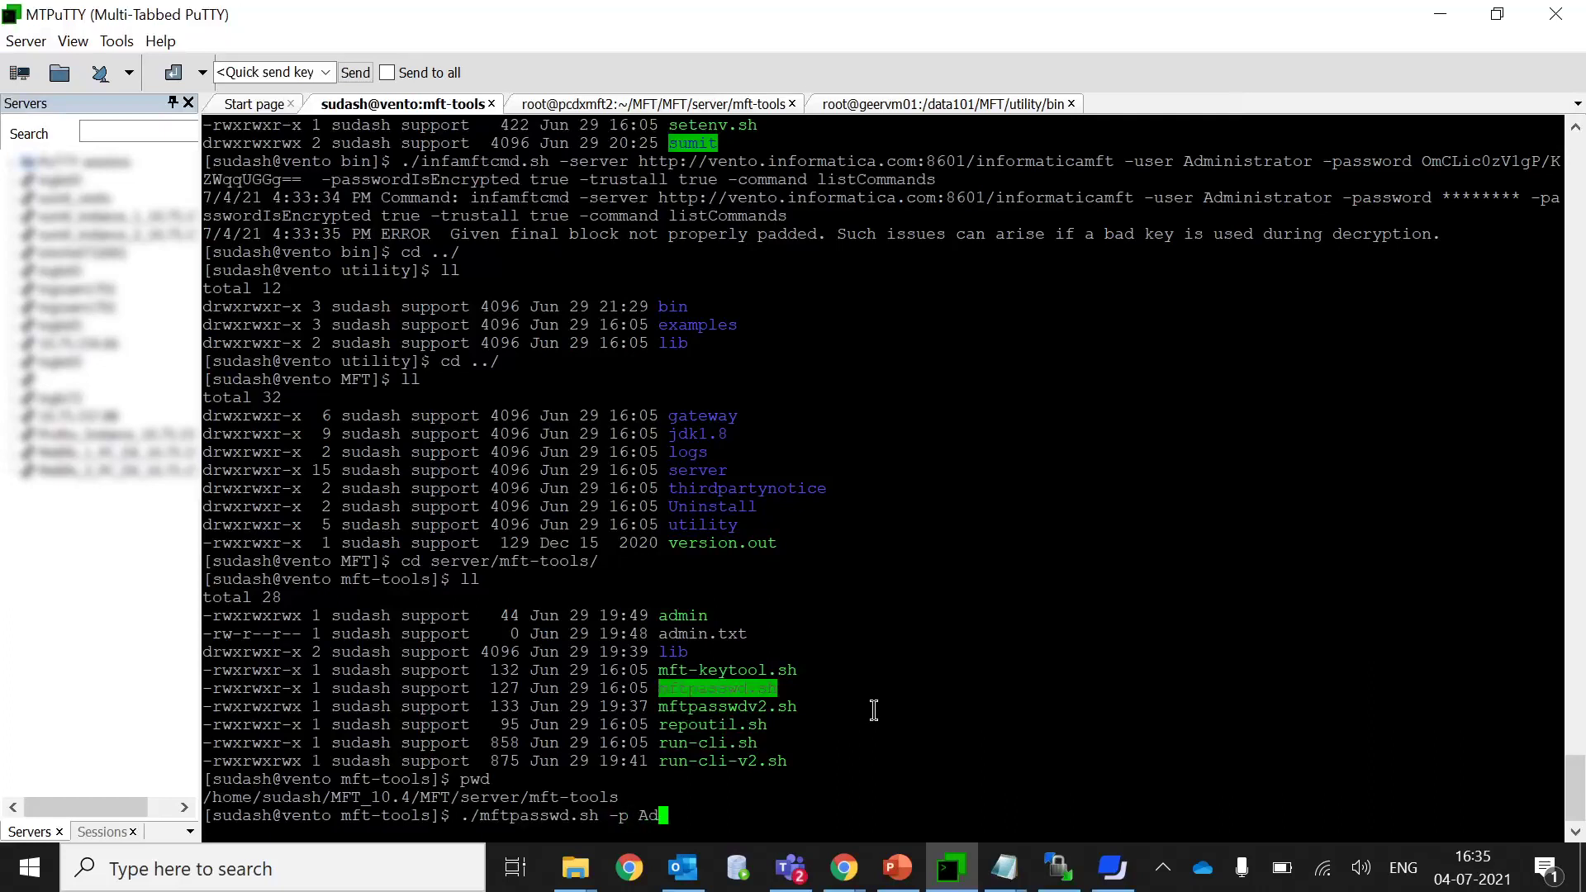
text(minis)
key(Left)
key(Left)
key(Left)
key(BackSpace)
key(Right)
key(Right)
key(Right)
text(trator)
key(BackSpace)
key(BackSpace)
key(BackSpace)
key(BackSpace)
key(BackSpace)
key(BackSpace)
key(BackSpace)
key(BackSpace)
key(BackSpace)
key(BackSpace)
text(ministrator)
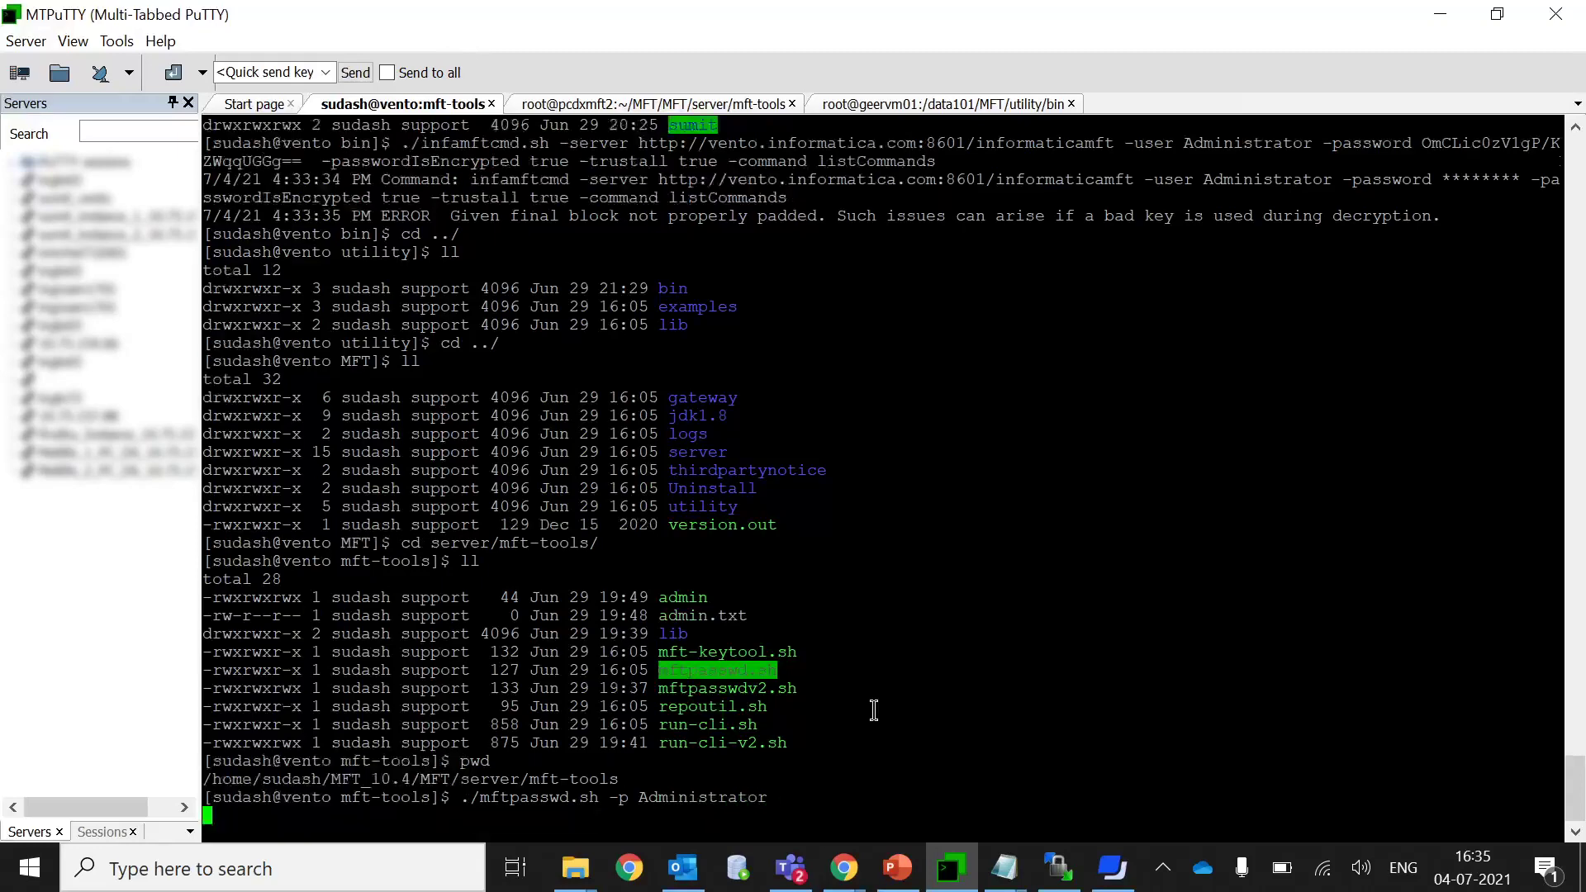
key(Return)
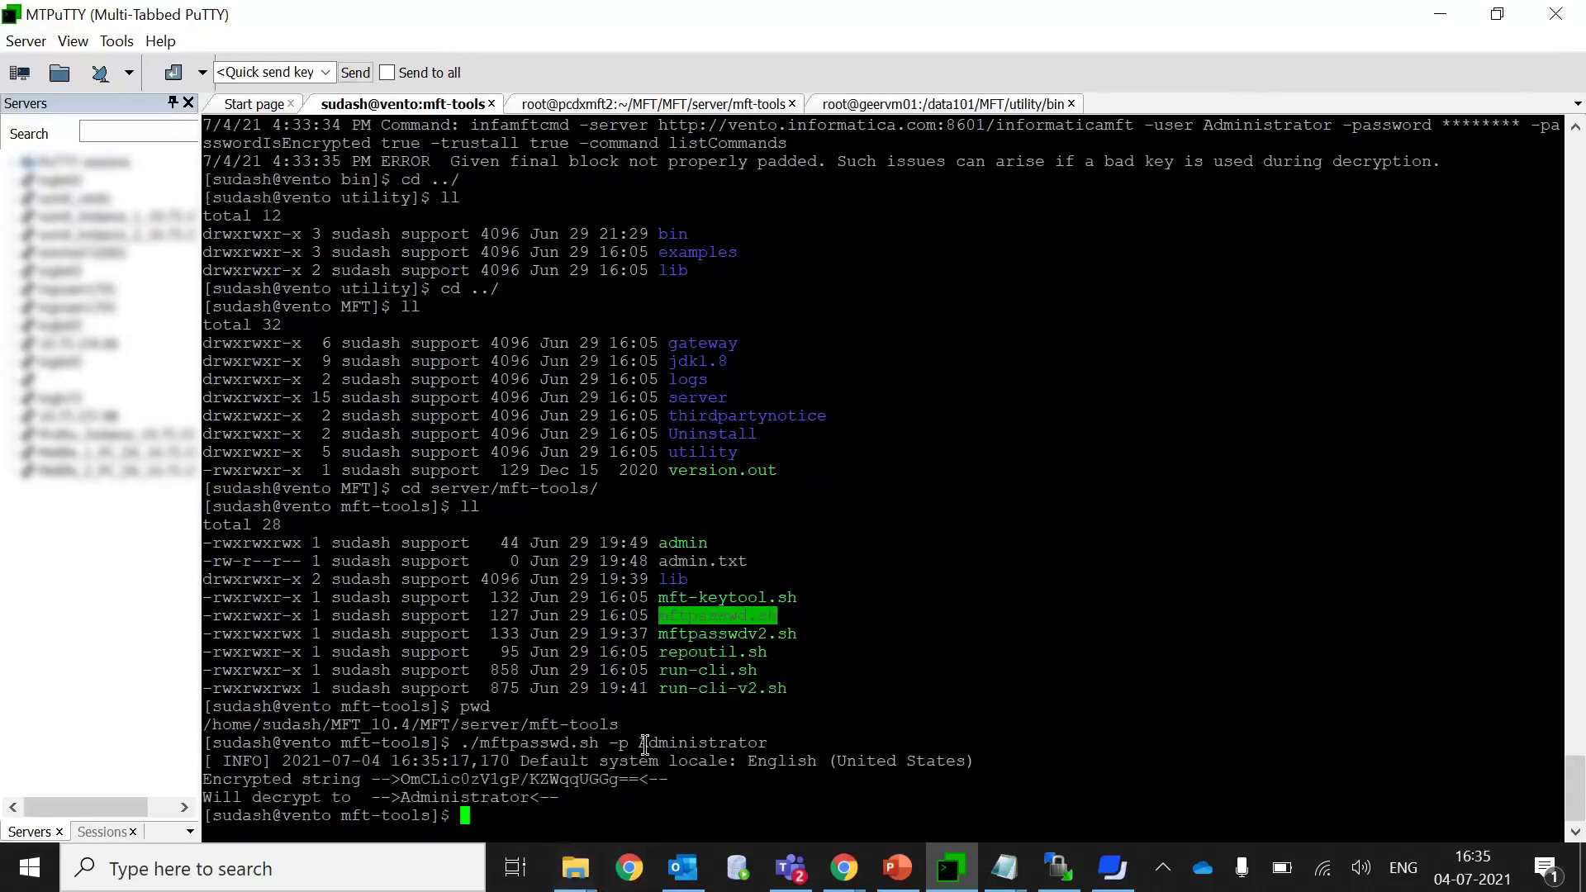
Copy the three mftpasswd.sh output lines containing the encrypted string.
double_click(481, 779)
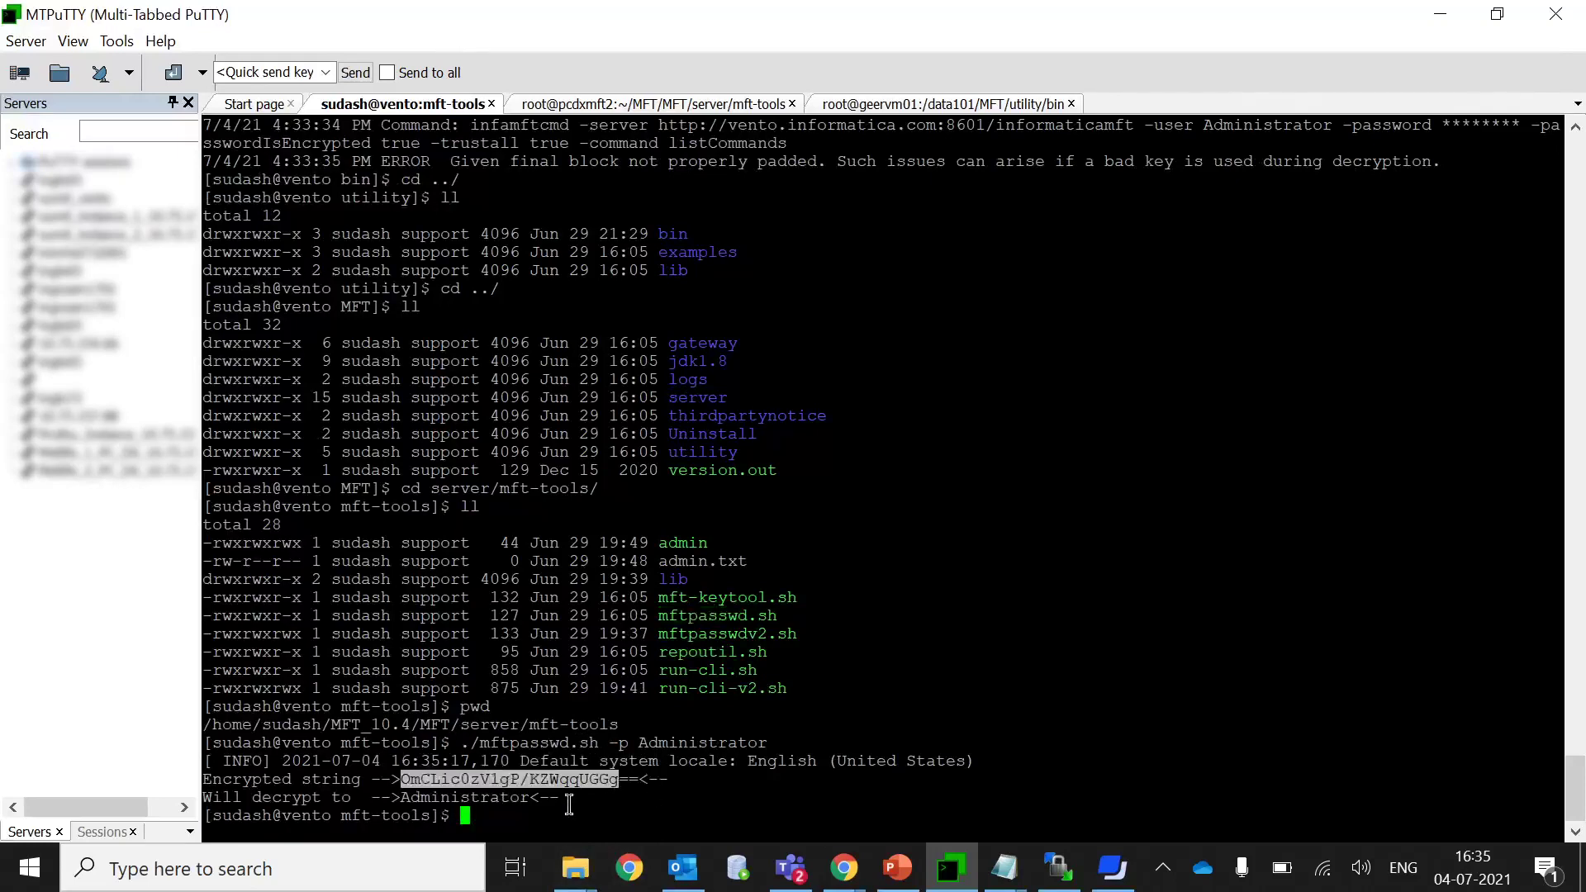
drag(565, 799, 206, 760)
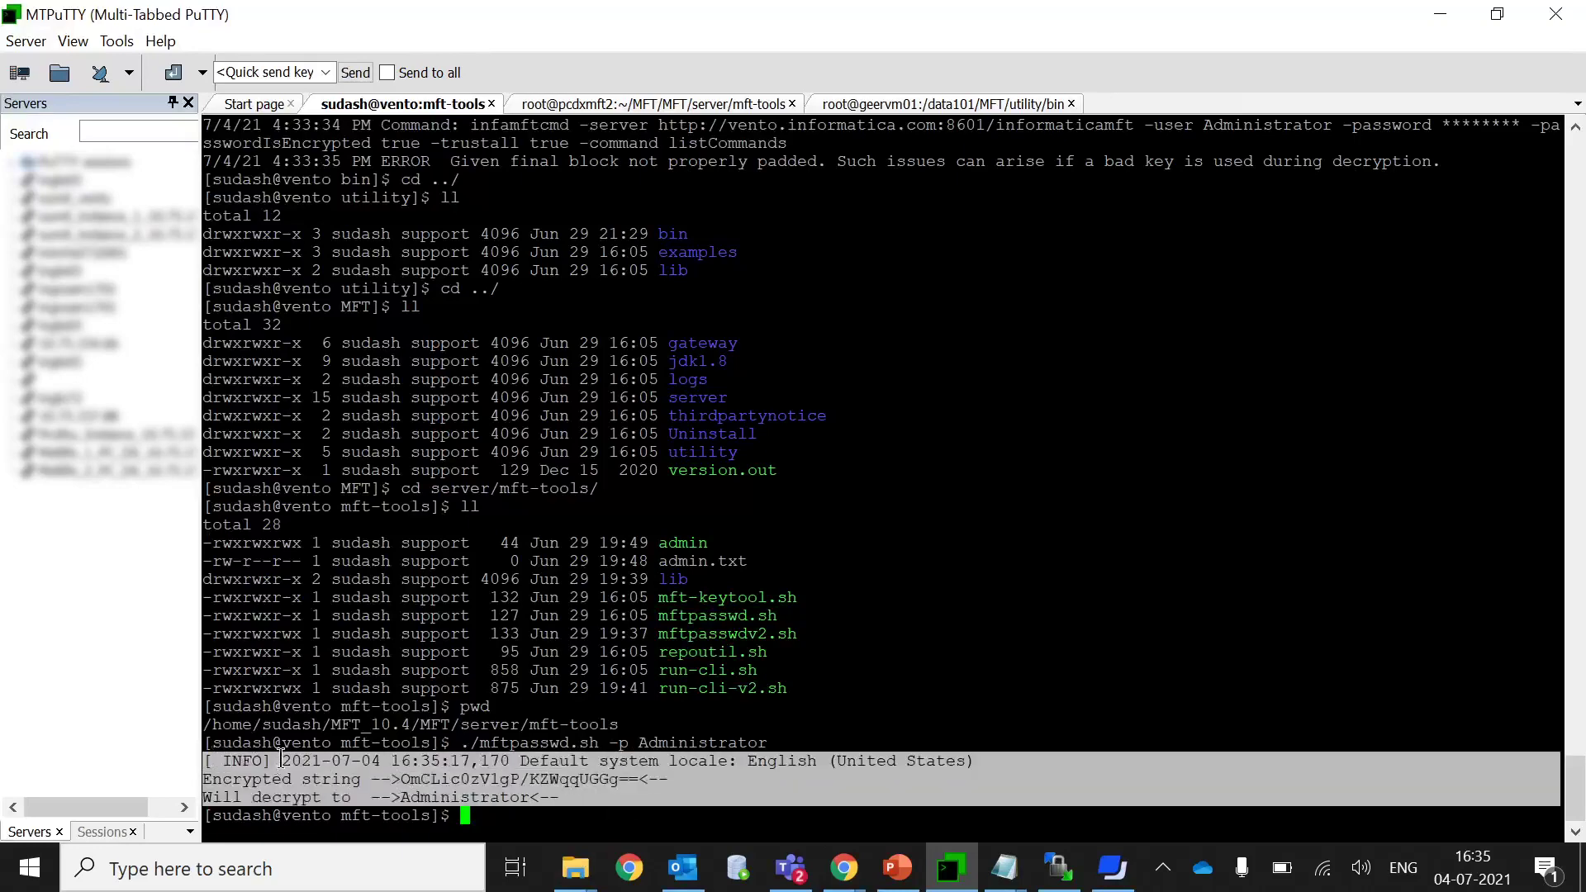
click(288, 885)
Paste the mftpasswd.sh output into a new Notepad note.
text(note)
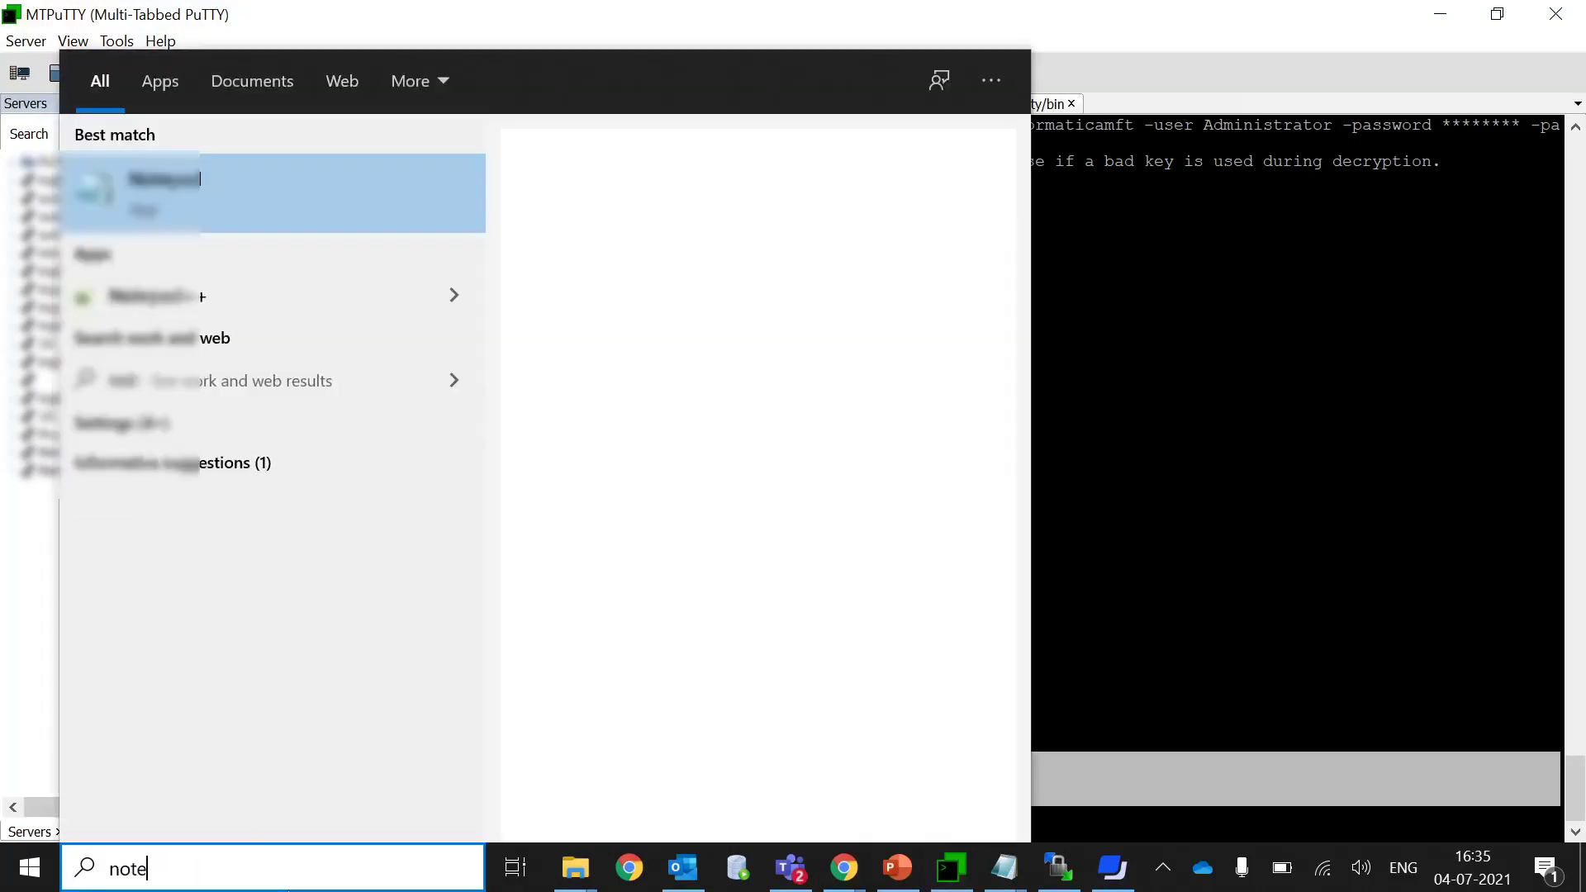
key(Return)
key(ctrl+v)
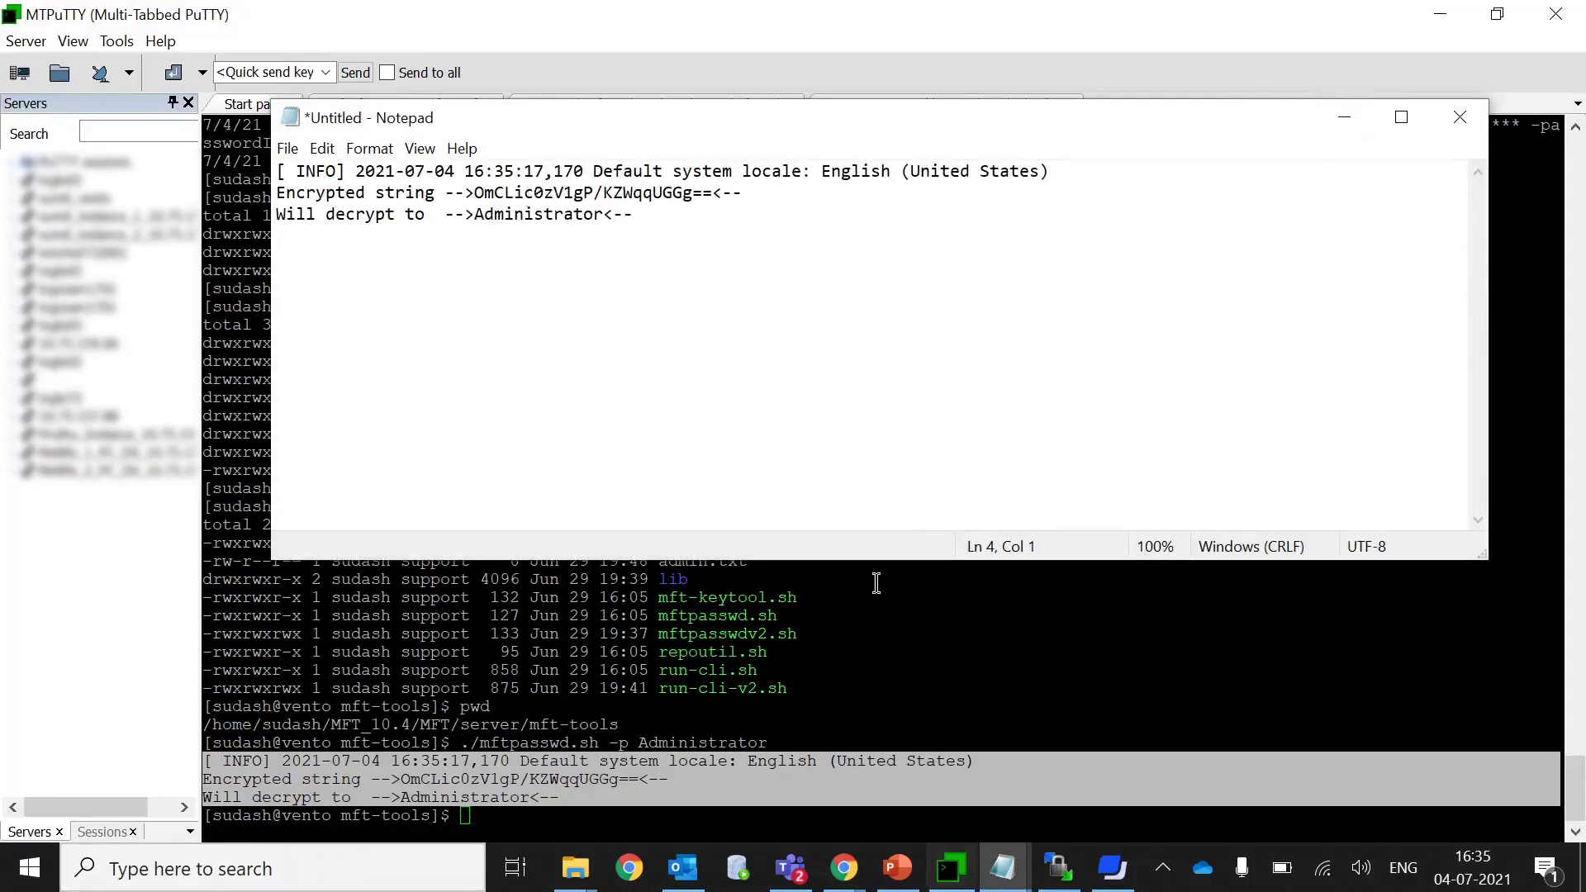
click(1331, 111)
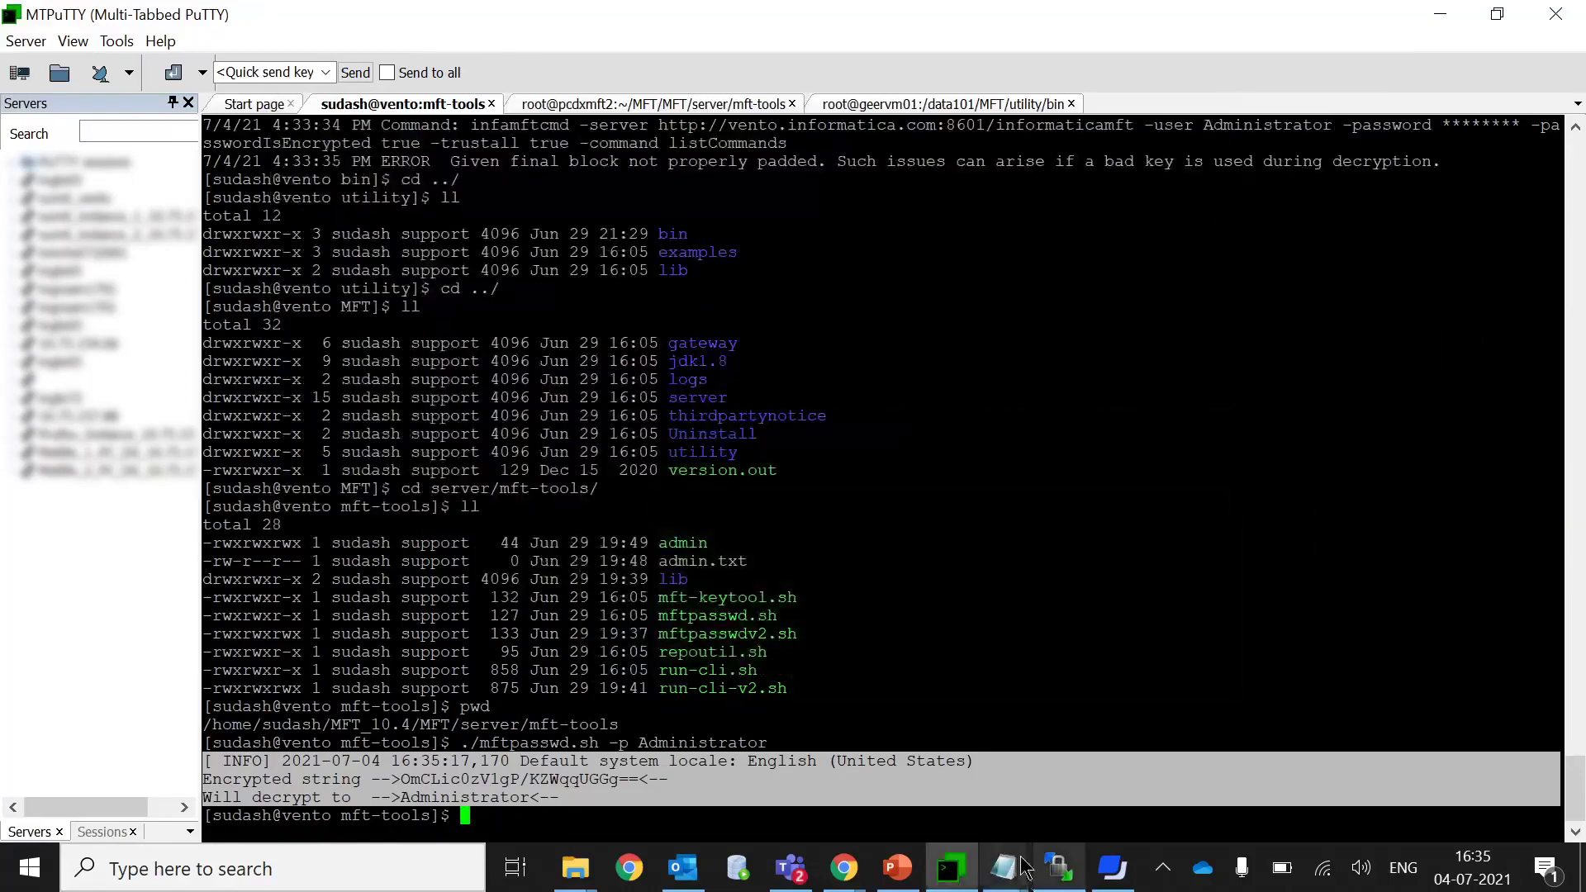
Copy the infamftcmd.sh listCommands command from the other note and paste it below the output.
mouse_move(1003, 868)
click(647, 755)
drag(348, 108, 5, 85)
key(ctrl+c)
mouse_move(1002, 867)
click(1175, 767)
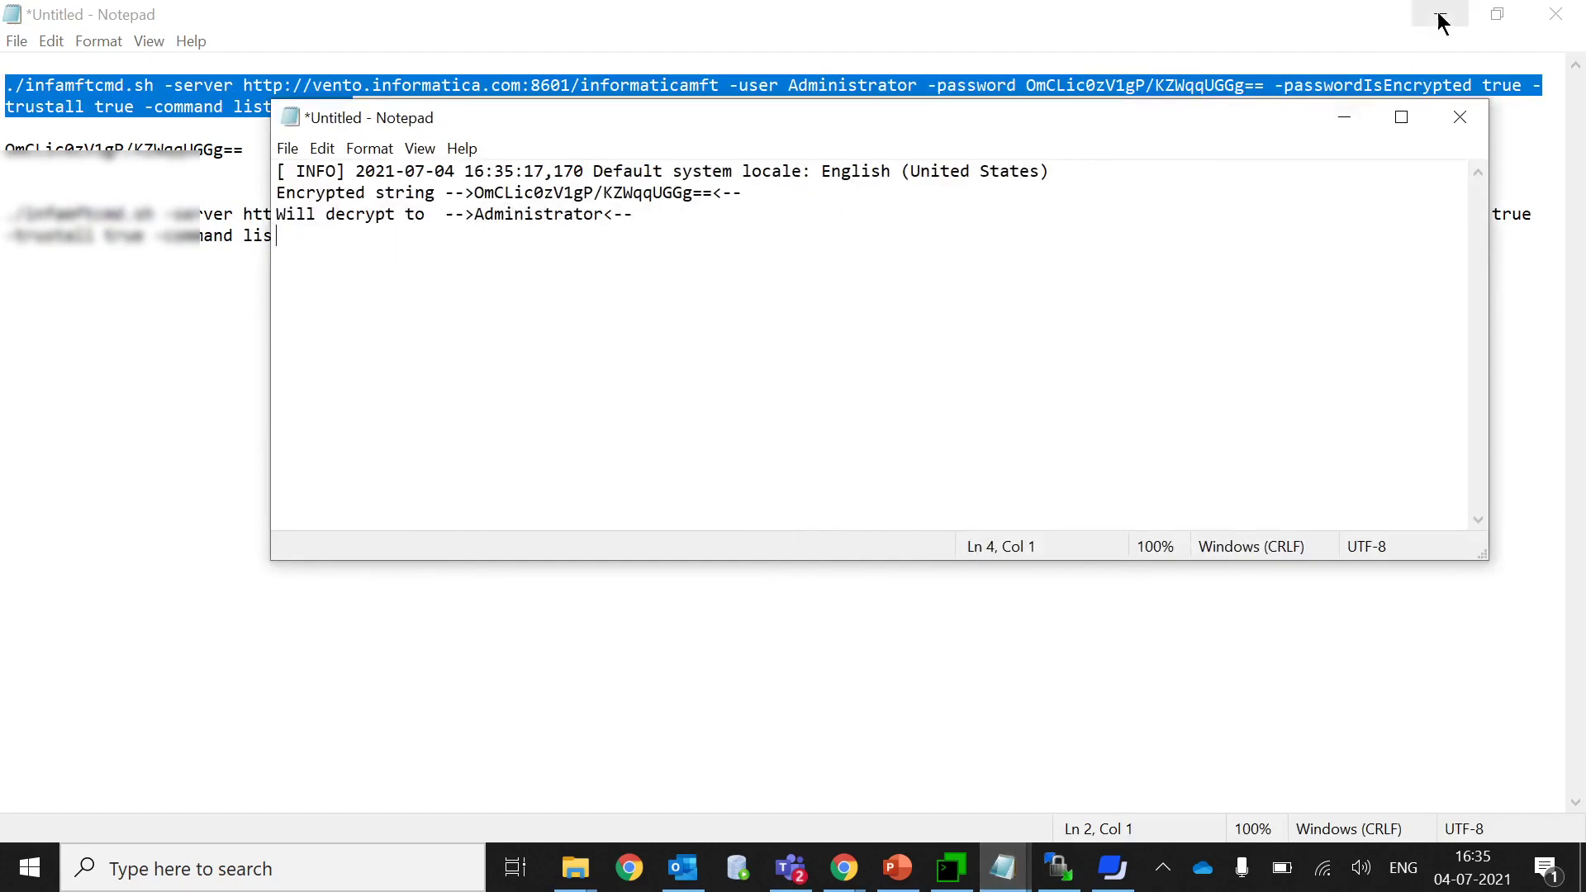
click(1439, 14)
click(651, 217)
key(ctrl+v)
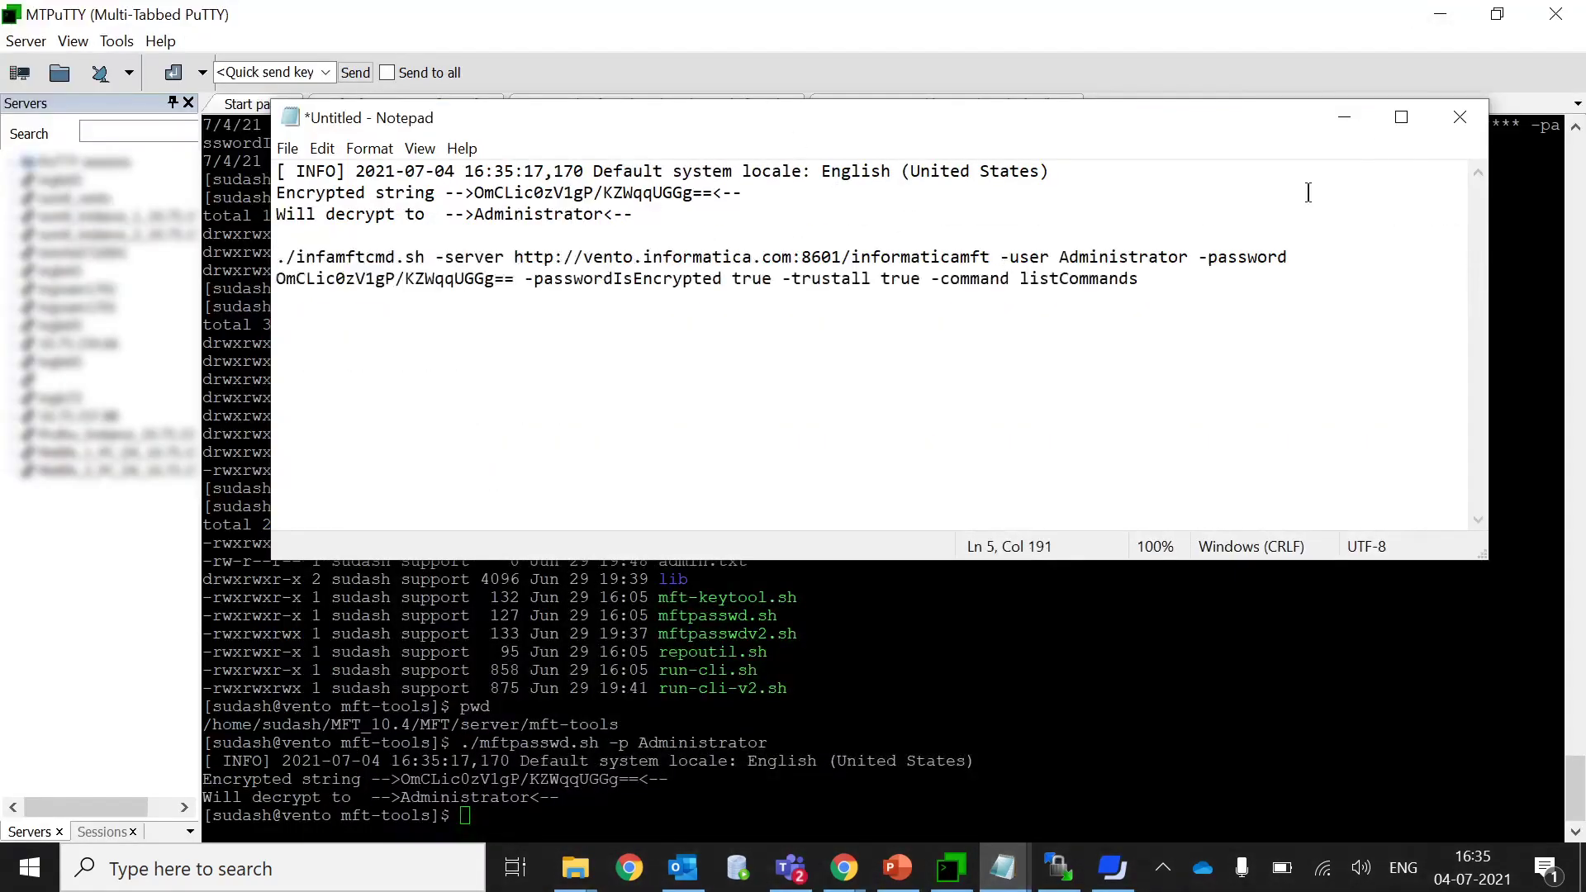
click(1344, 117)
text(cd ,)
key(BackSpace)
Move up two levels to the MFT folder, list it, and enter utility/bin.
text(../../)
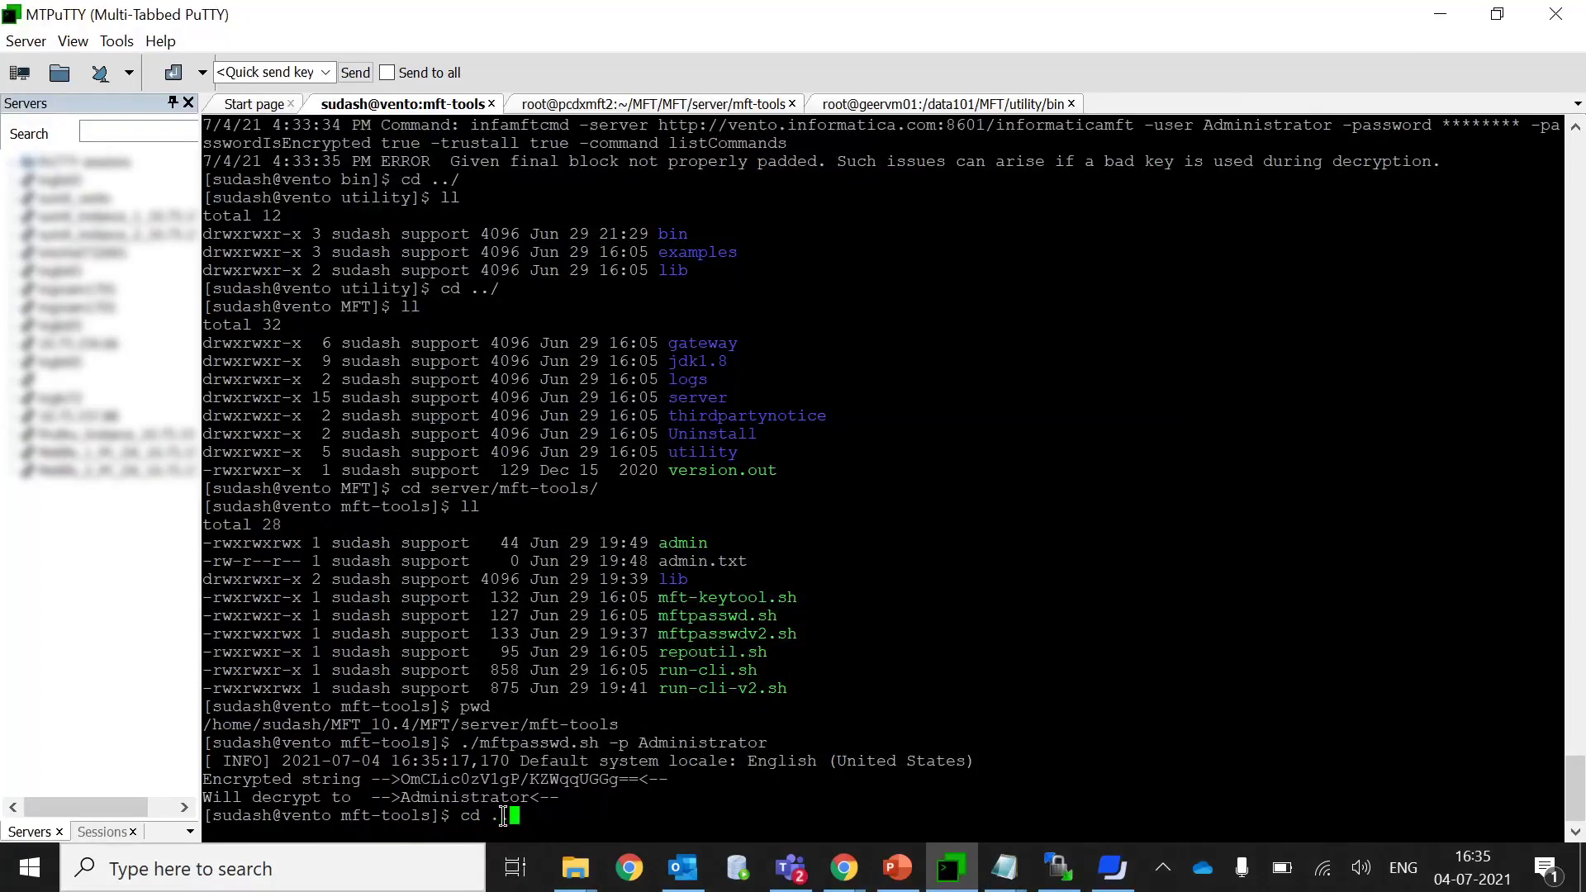
key(Return)
text(ll)
key(Return)
text(cd )
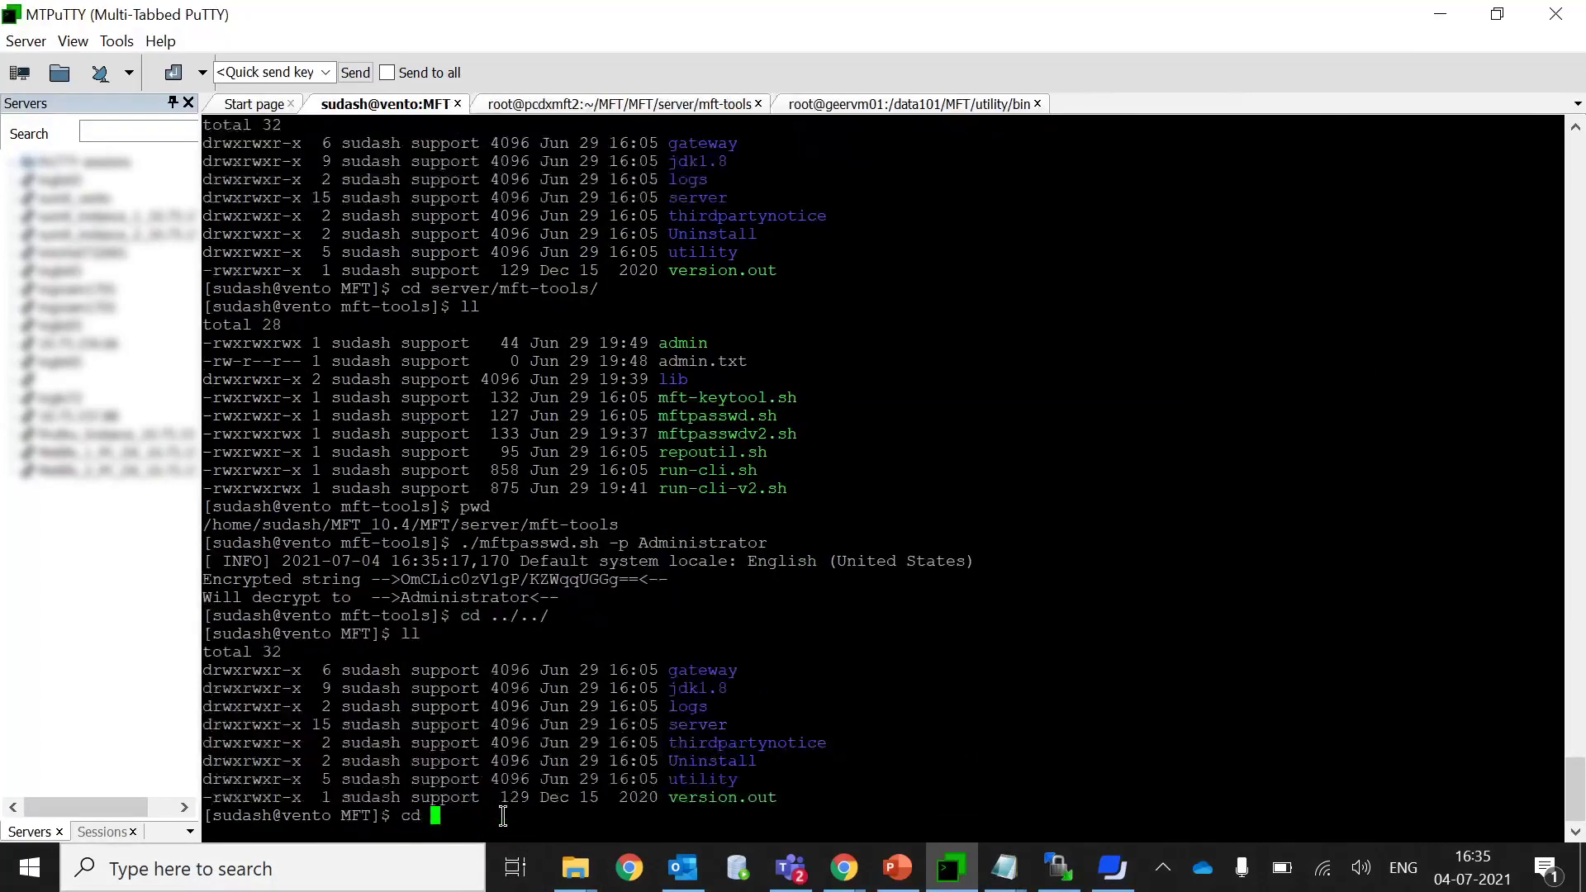
text(ut)
text(li)
key(BackSpace)
key(BackSpace)
key(Tab)
text(bin/)
key(Return)
List the utility/bin folder showing infamftcmd.sh and print its full path.
text(ll)
key(Return)
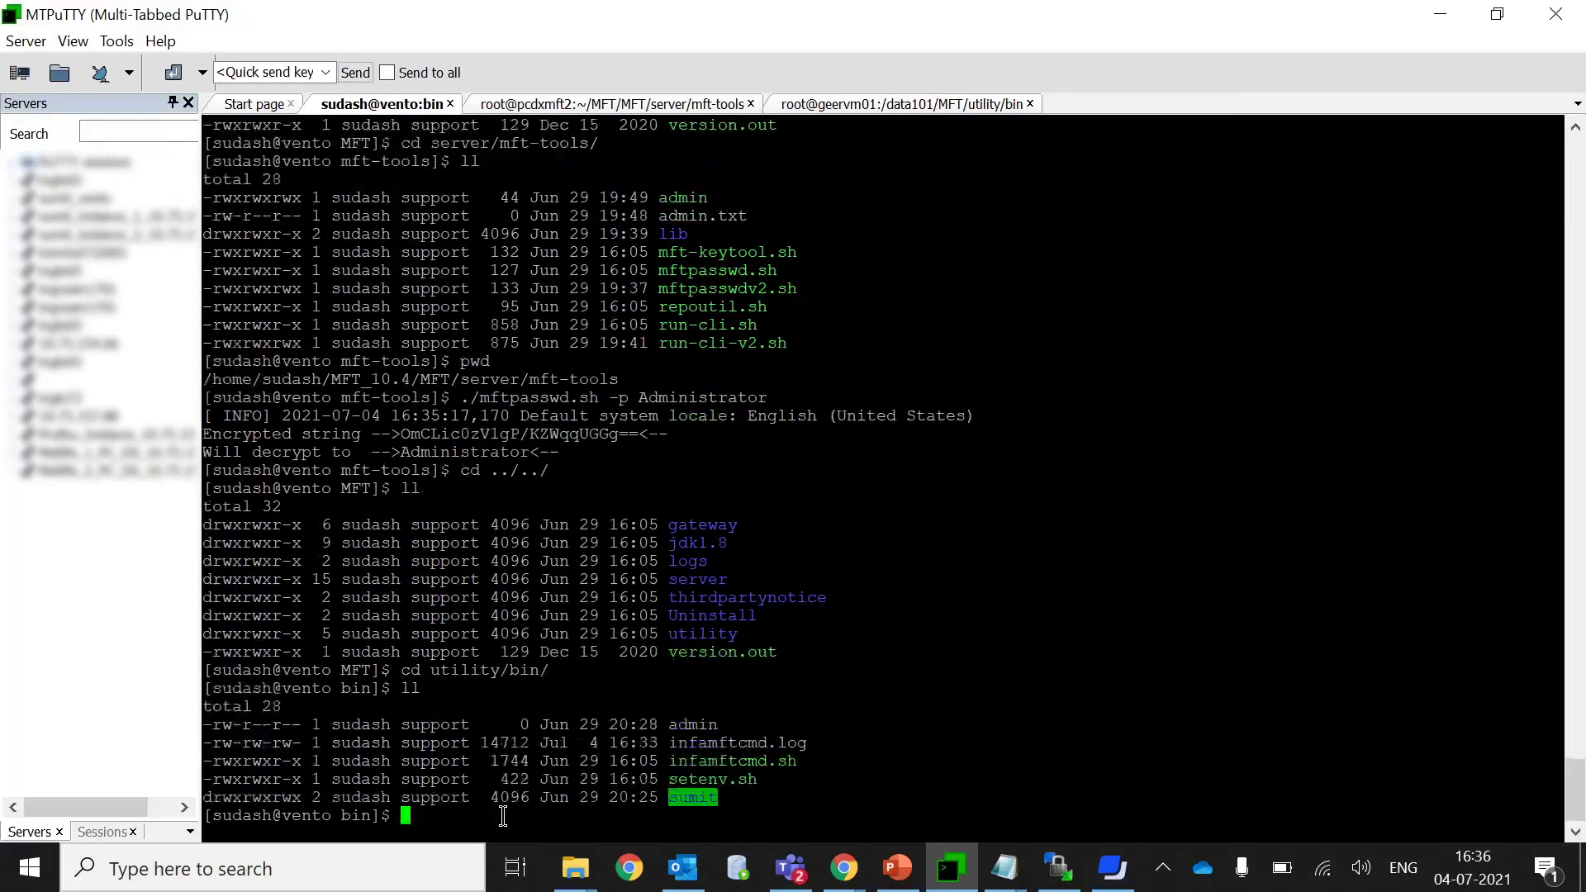
text(pwd)
key(Return)
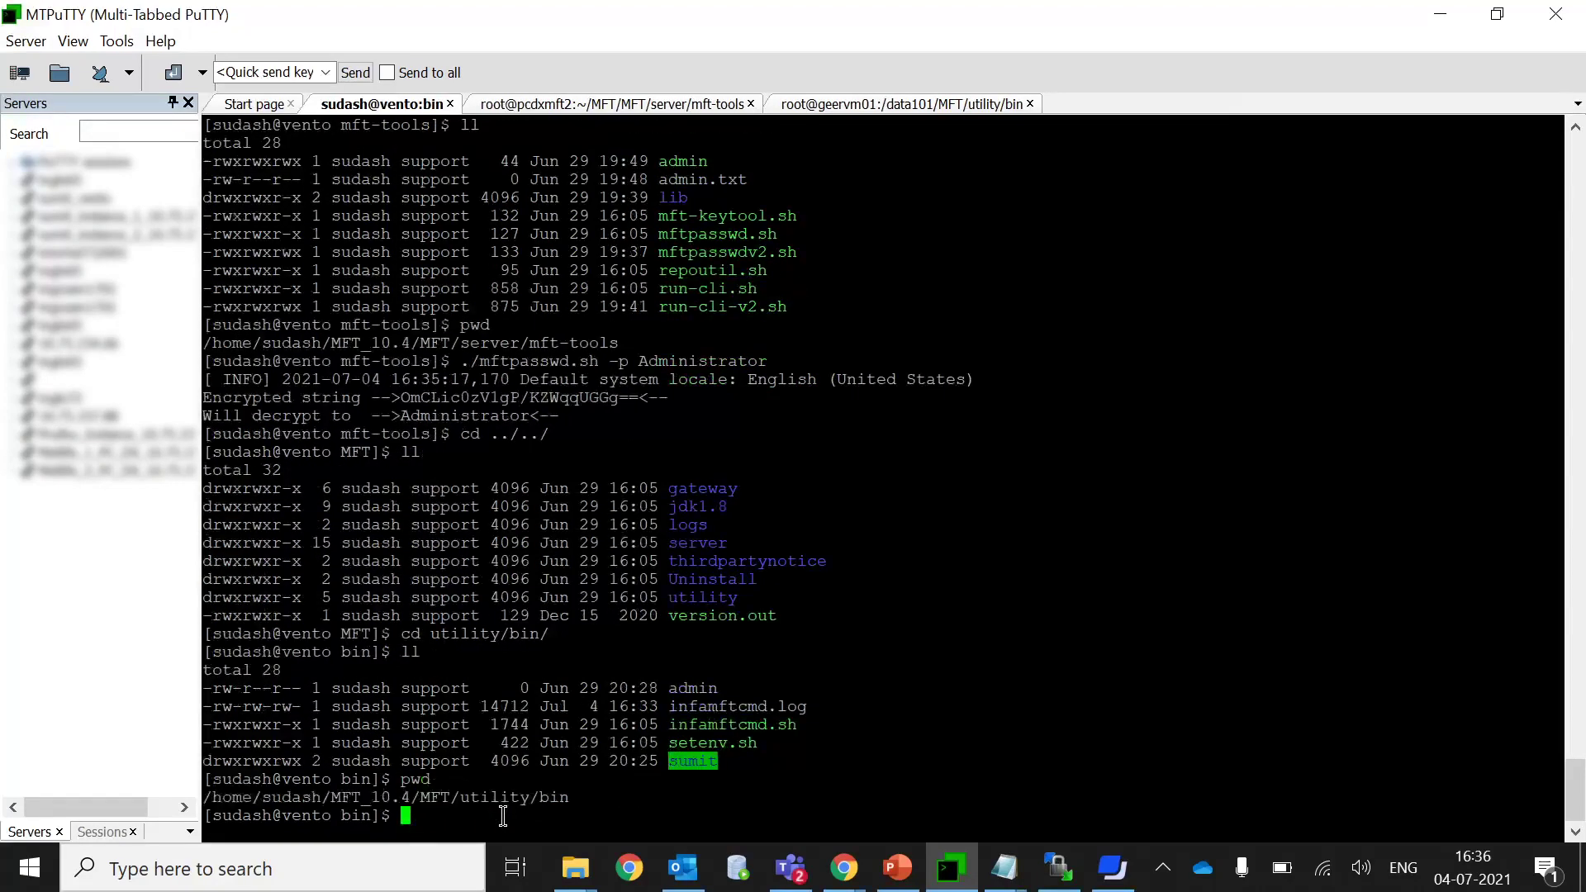
double_click(487, 797)
key(ctrl+c)
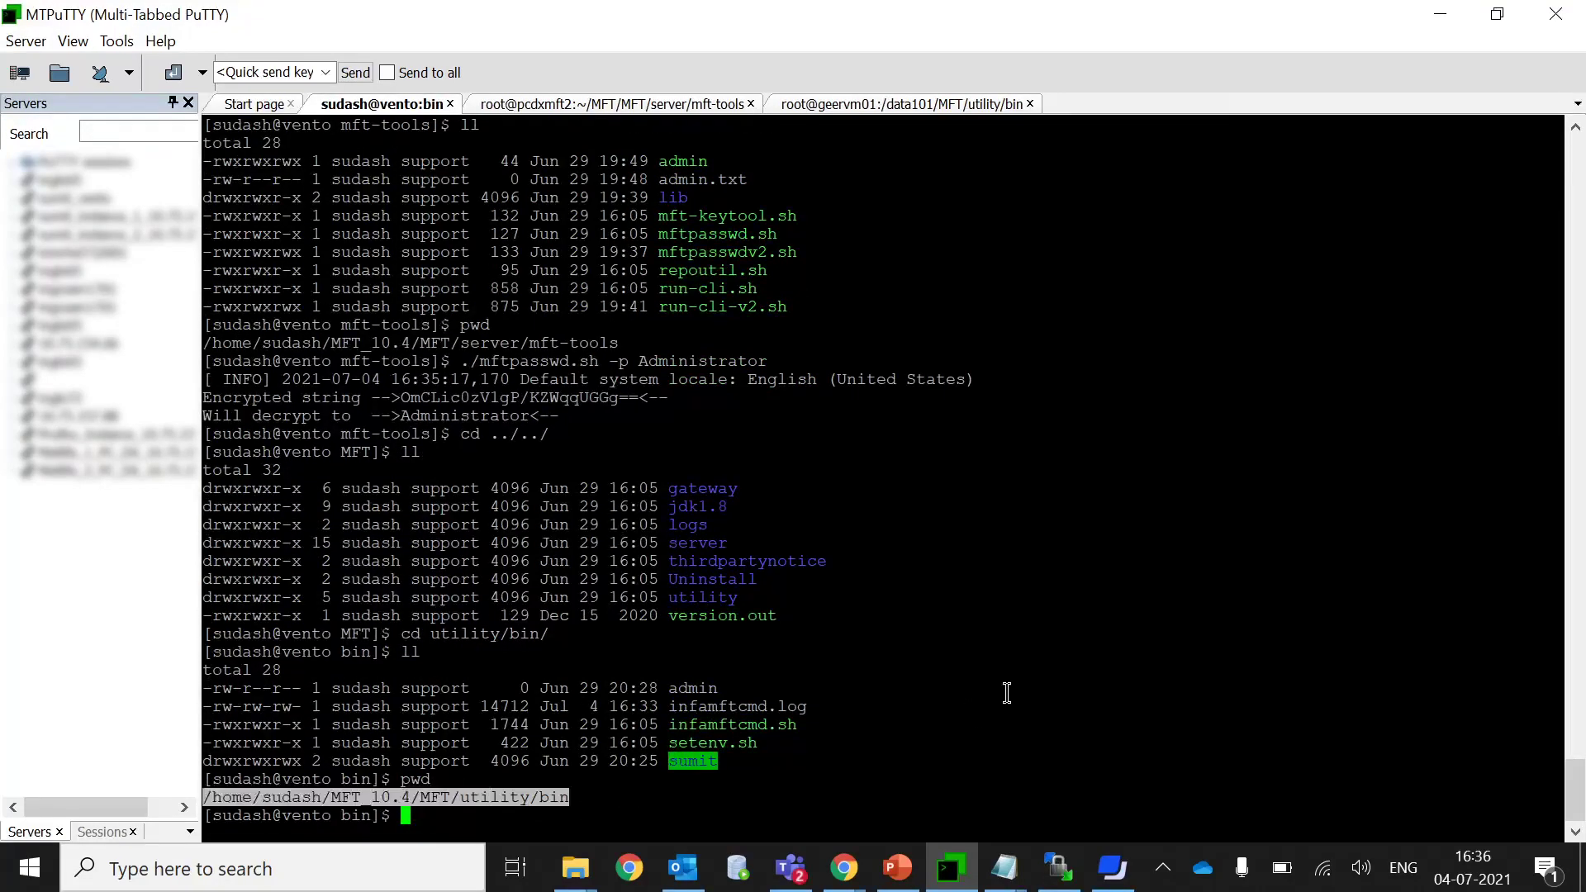
click(1009, 661)
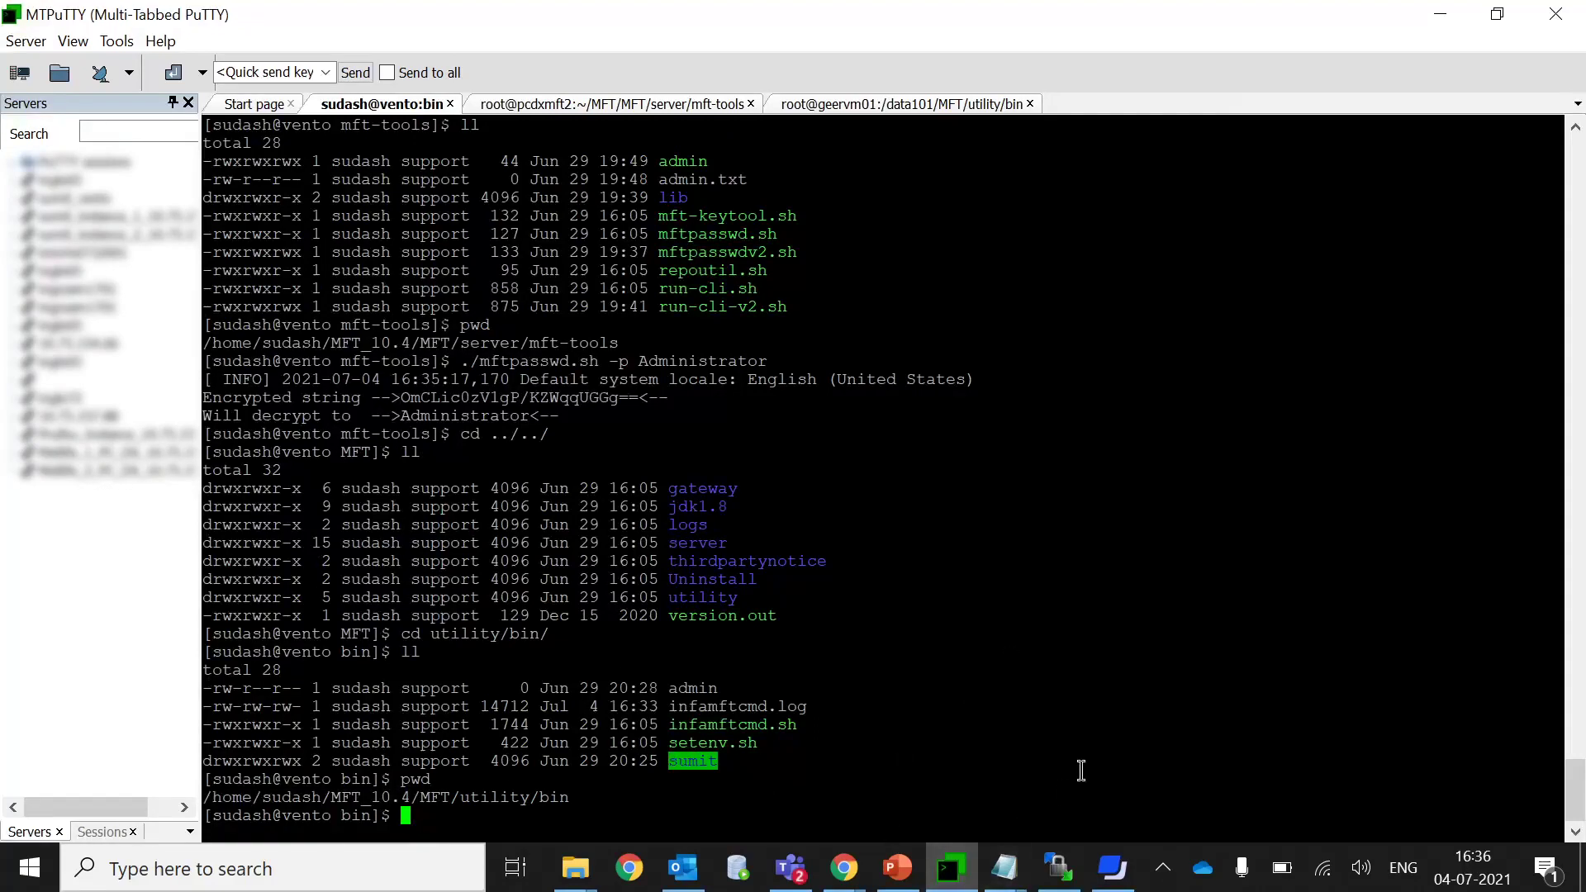
right_click(878, 716)
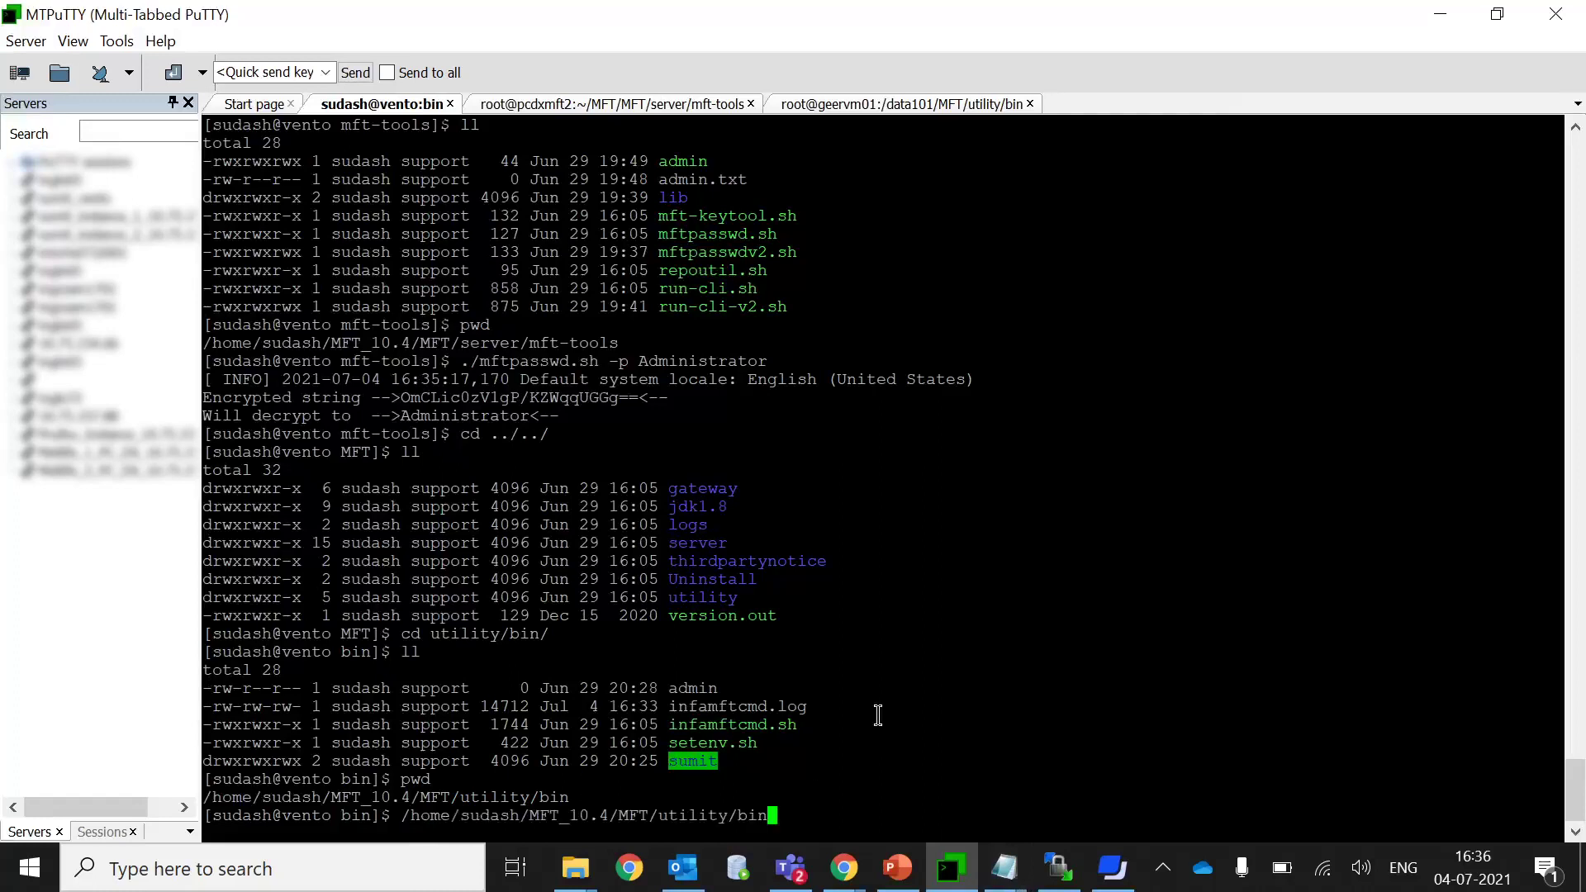
key(BackSpace)
key(BackSpace)
key(BackSpace)
key(BackSpace)
key(BackSpace)
key(BackSpace)
key(BackSpace)
key(BackSpace)
key(BackSpace)
key(BackSpace)
key(BackSpace)
key(BackSpace)
key(BackSpace)
key(BackSpace)
key(BackSpace)
key(BackSpace)
key(BackSpace)
key(BackSpace)
key(BackSpace)
key(BackSpace)
key(BackSpace)
key(BackSpace)
key(BackSpace)
key(BackSpace)
key(BackSpace)
key(BackSpace)
key(BackSpace)
key(BackSpace)
key(BackSpace)
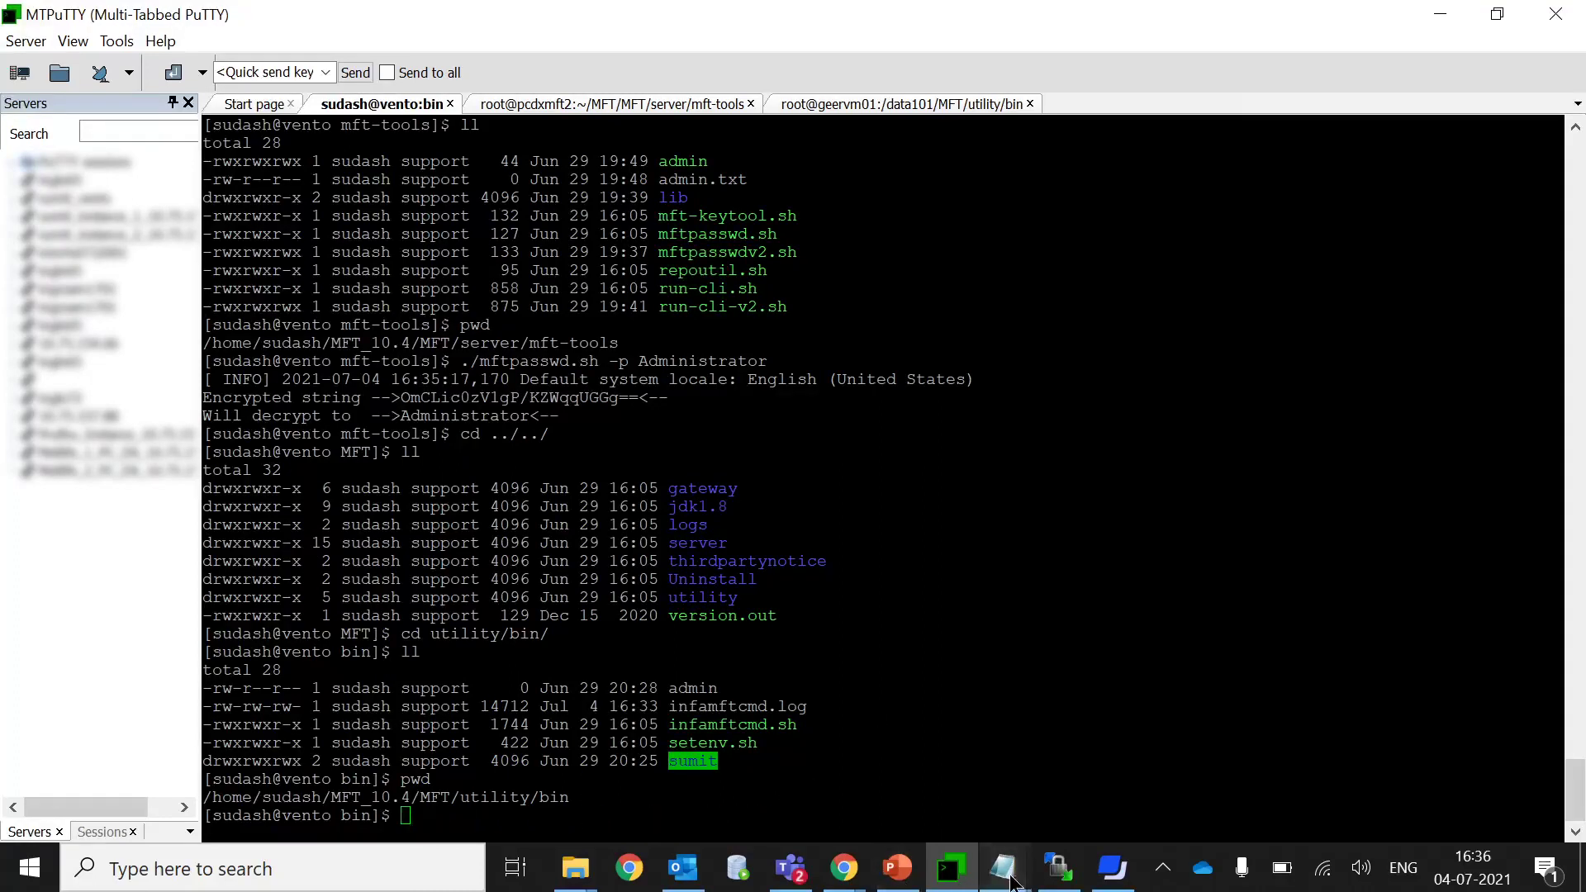
Replace the old password after -password in the infamftcmd.sh command with the encrypted string.
mouse_move(1012, 881)
click(651, 743)
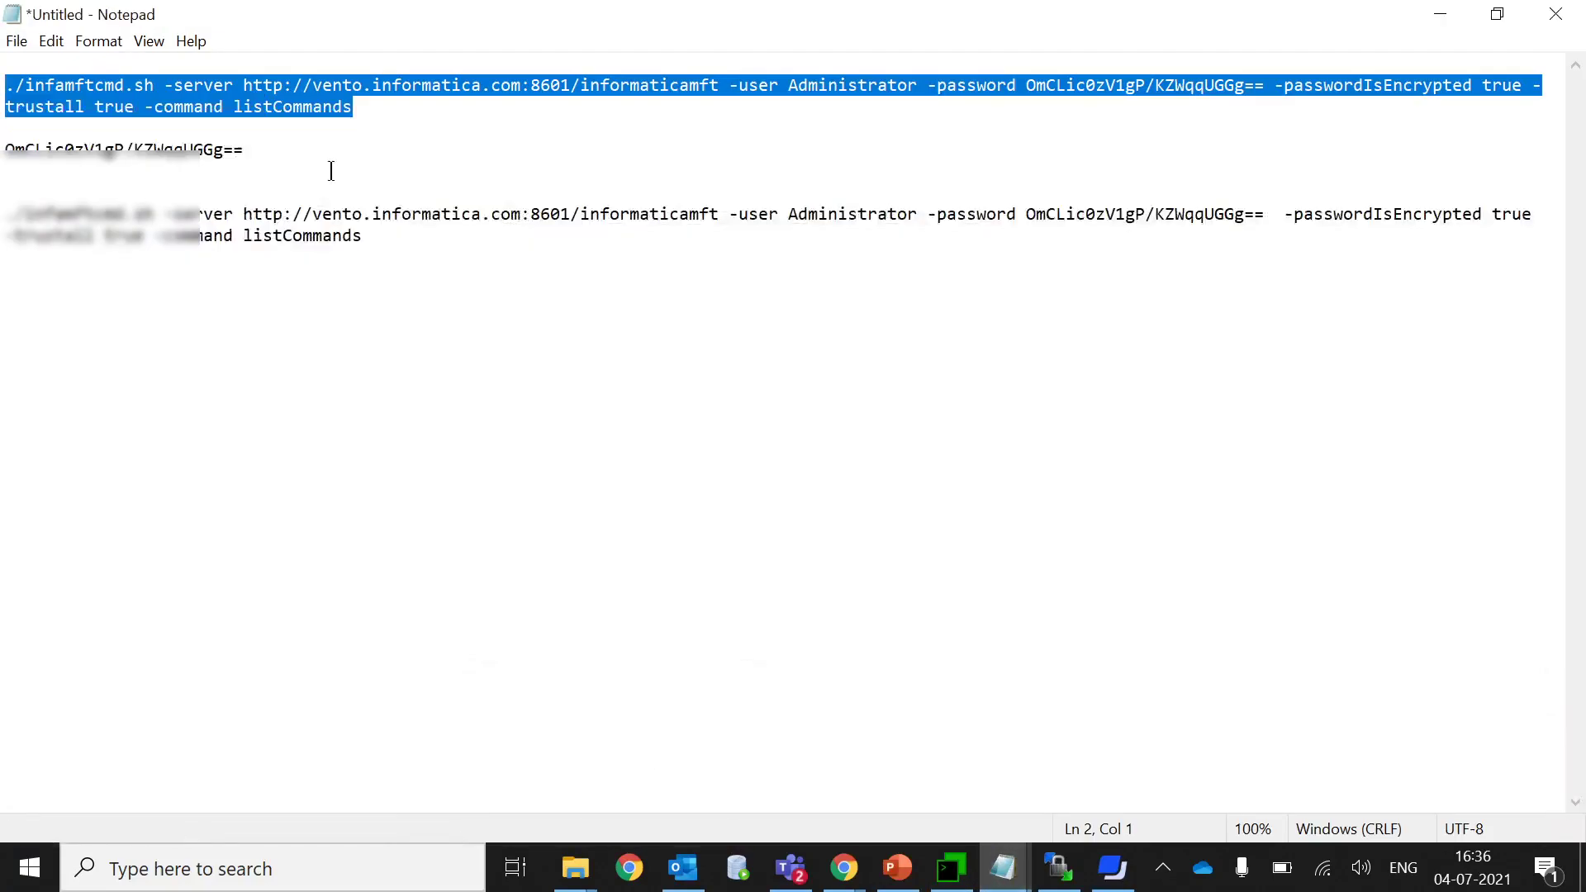
click(245, 150)
drag(244, 149, 4, 151)
key(ctrl+c)
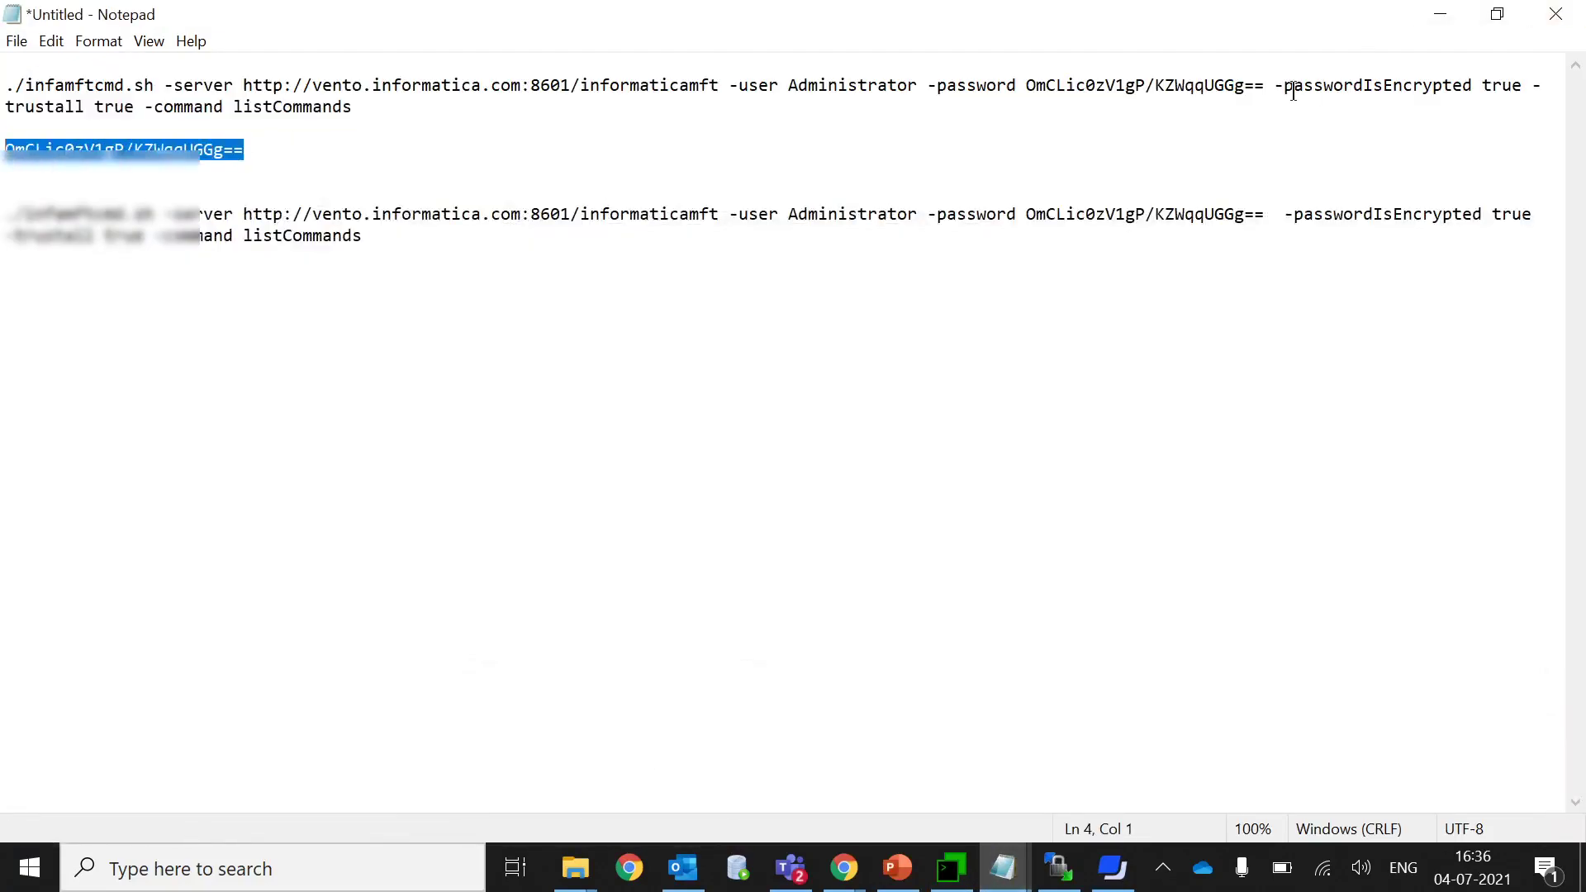
click(1273, 85)
key(BackSpace)
key(BackSpace)
key(BackSpace)
key(BackSpace)
key(BackSpace)
key(BackSpace)
key(BackSpace)
key(BackSpace)
key(BackSpace)
key(BackSpace)
key(BackSpace)
key(BackSpace)
key(BackSpace)
key(BackSpace)
key(BackSpace)
key(BackSpace)
key(BackSpace)
key(BackSpace)
key(BackSpace)
key(BackSpace)
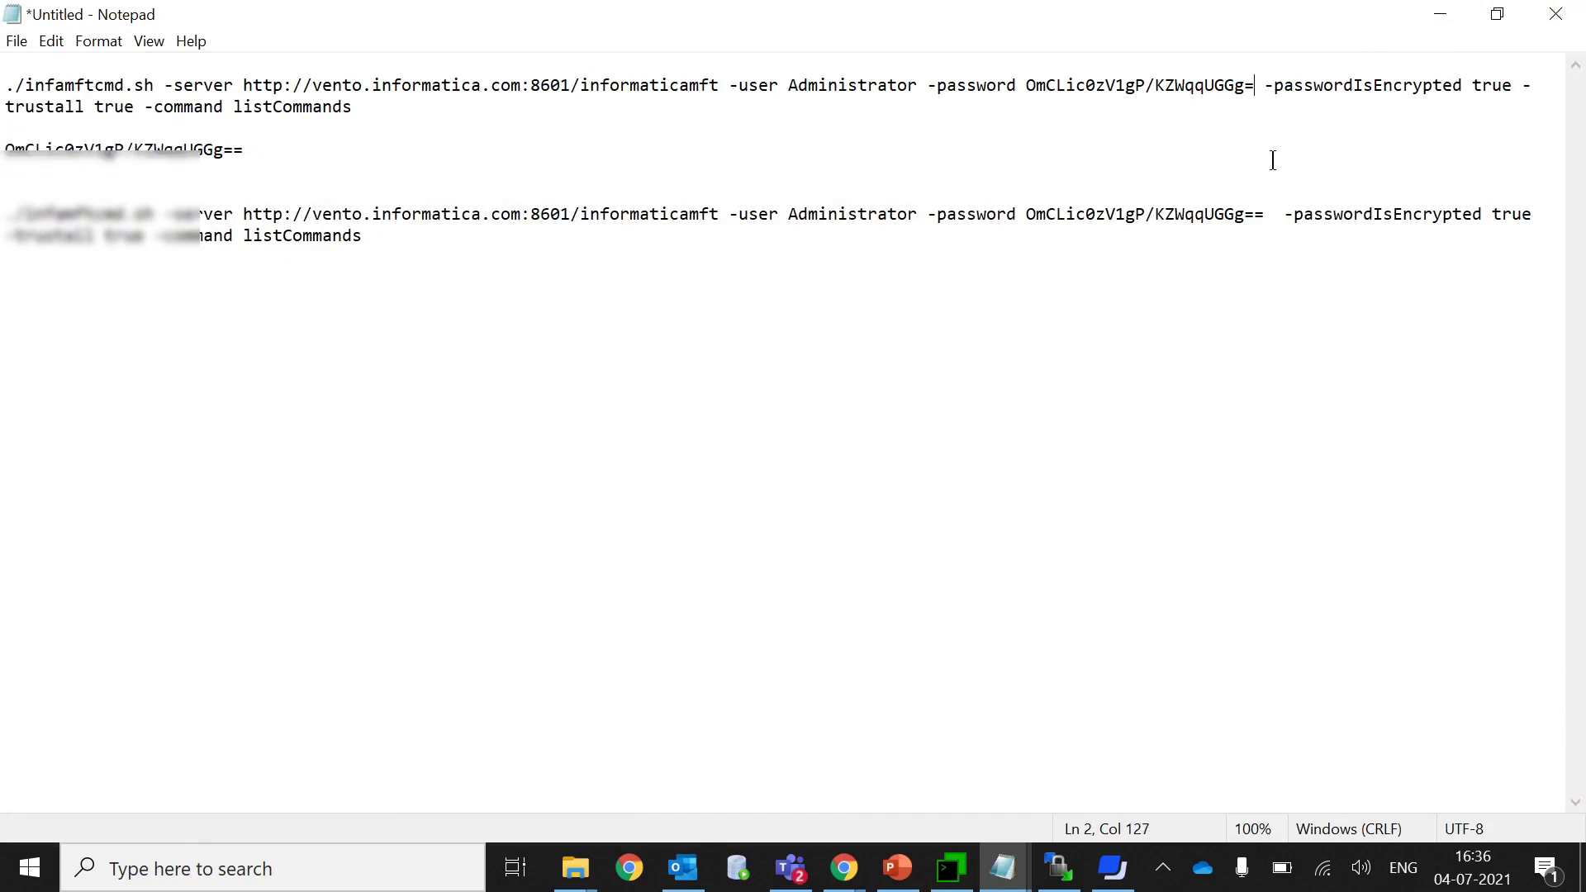
key(BackSpace)
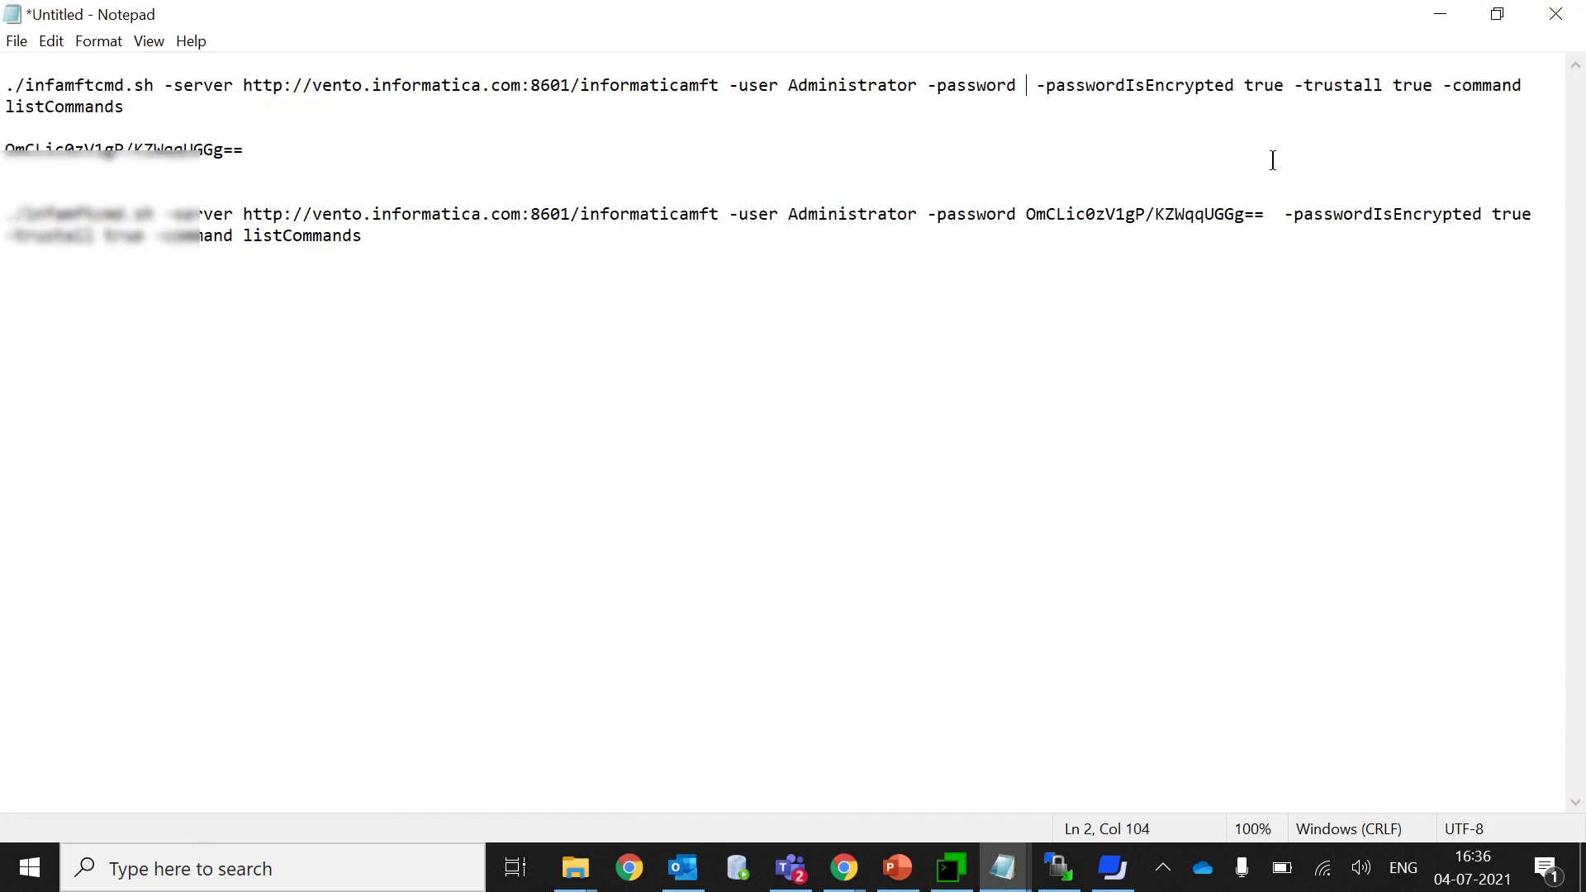
key(ctrl+v)
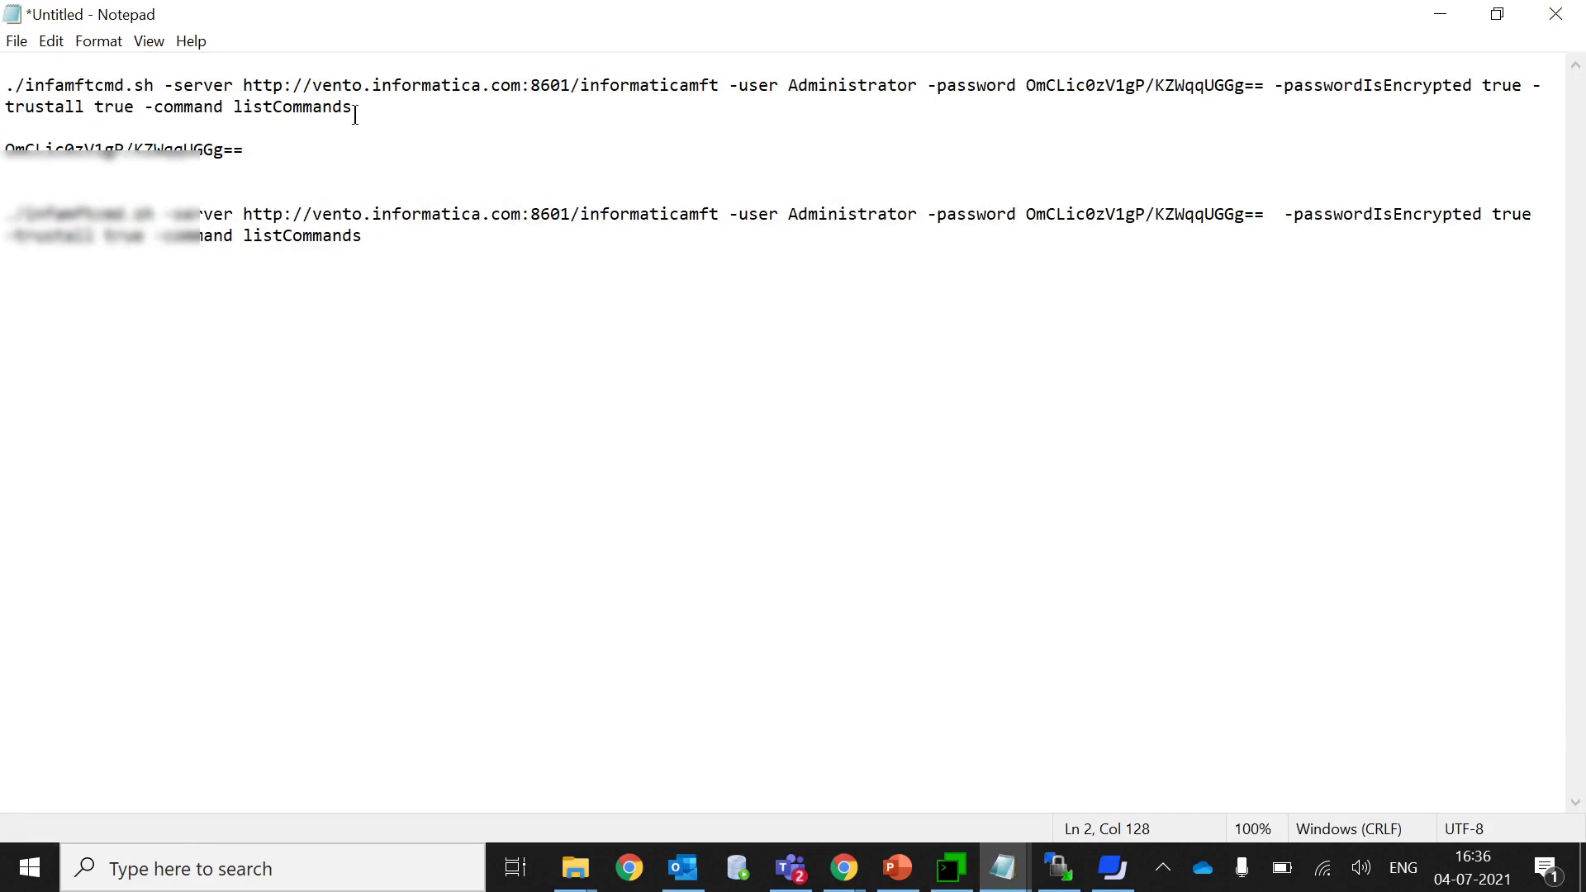
Copy the whole infamftcmd.sh listCommands command and minimize Notepad.
drag(353, 107, 3, 84)
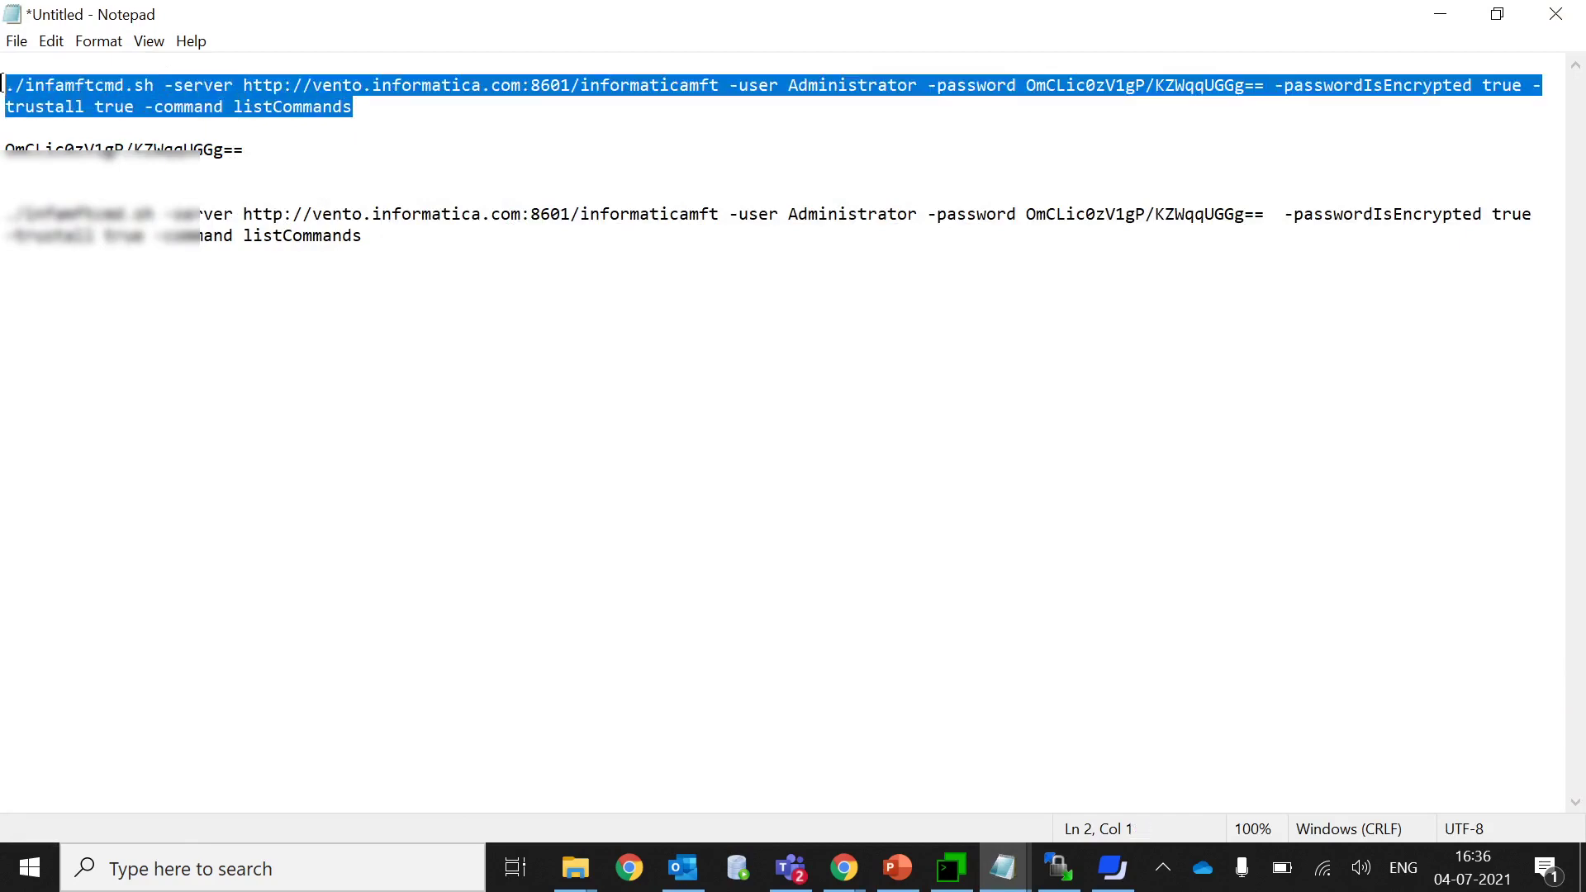
right_click(101, 91)
click(130, 163)
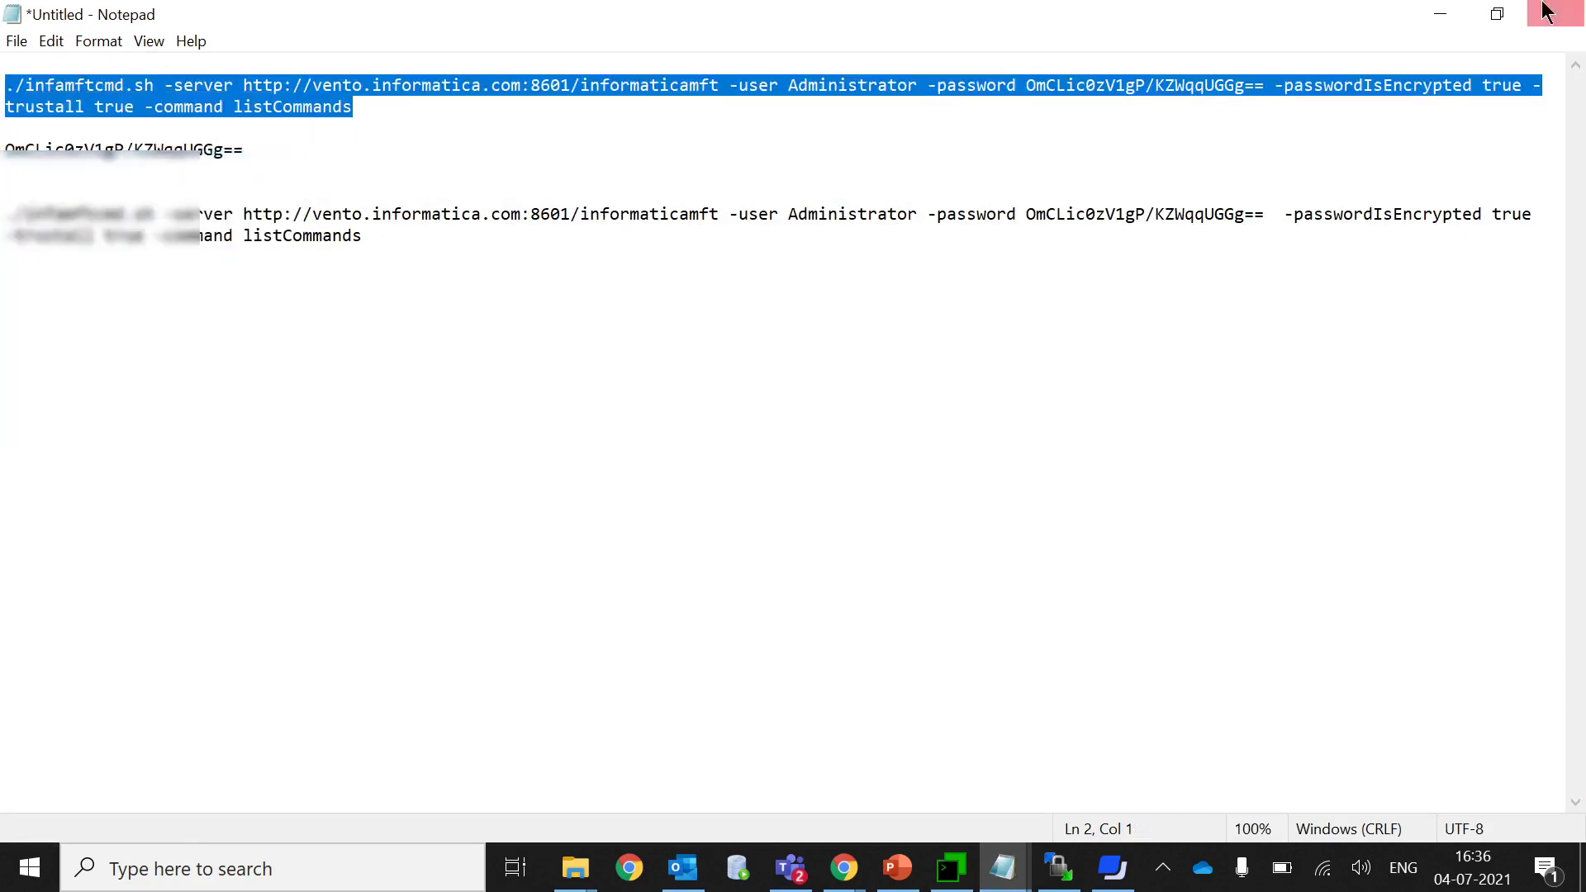
click(1434, 22)
Run the pasted listCommands command and highlight the resulting padding decryption ERROR.
right_click(1171, 507)
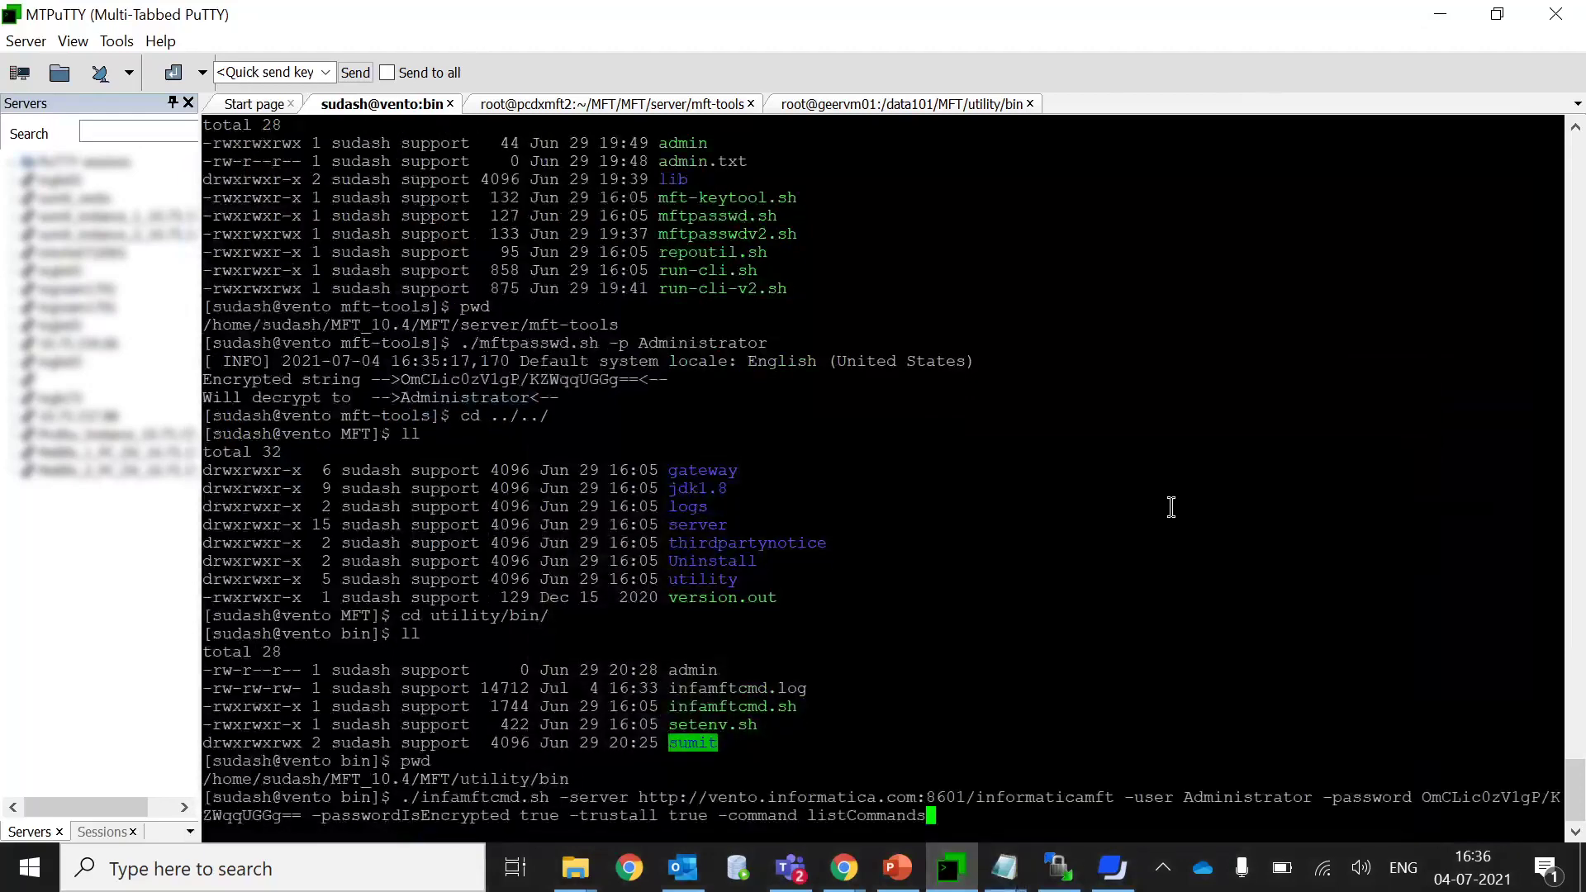
key(Return)
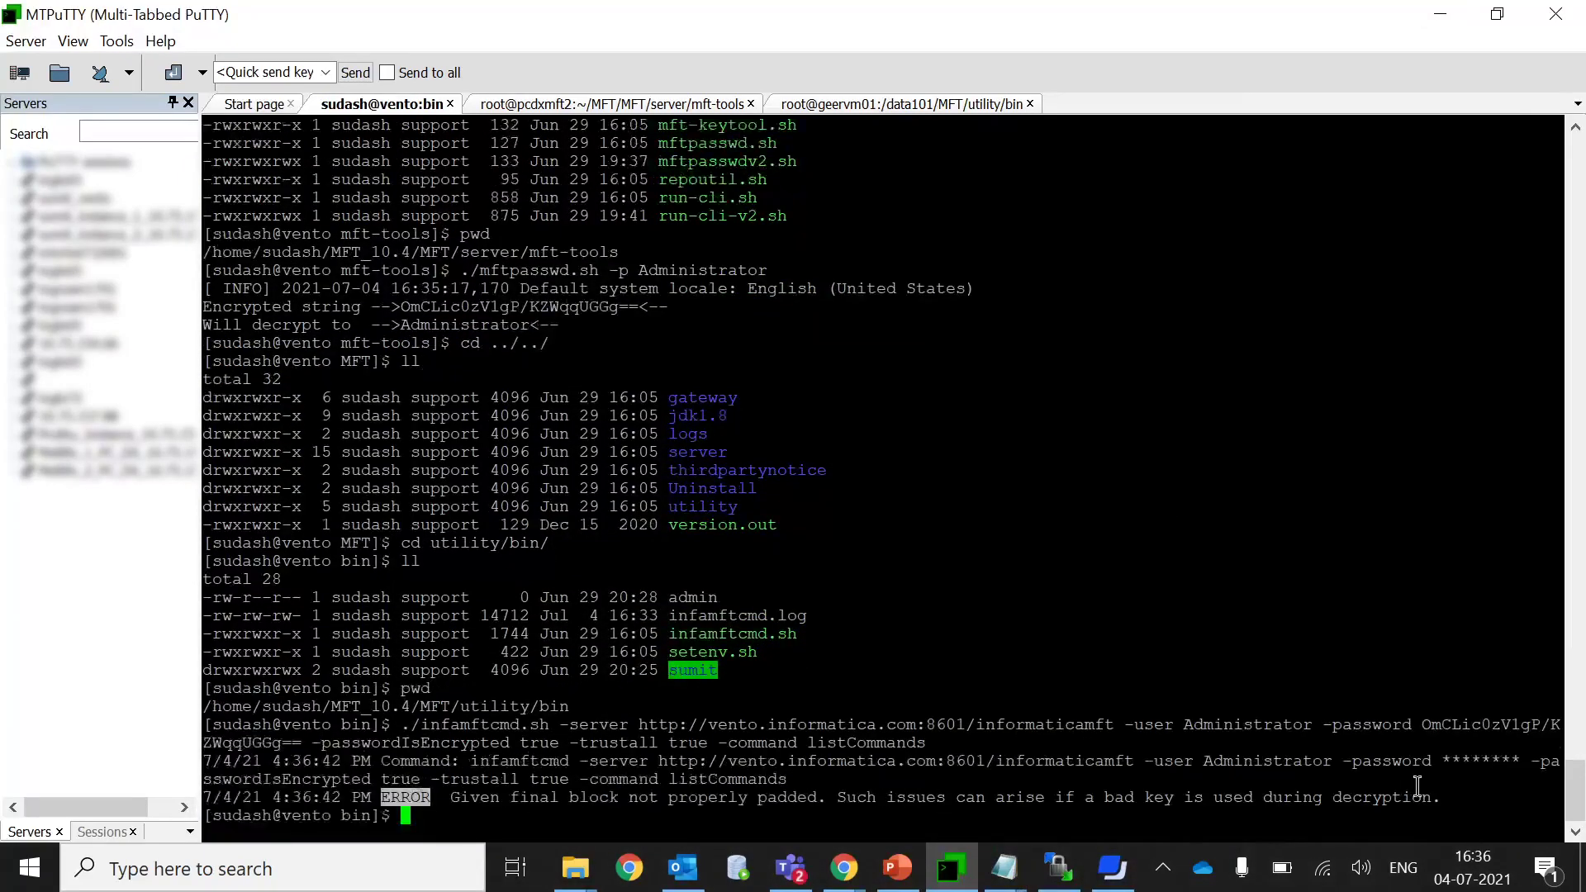
drag(1447, 797, 432, 789)
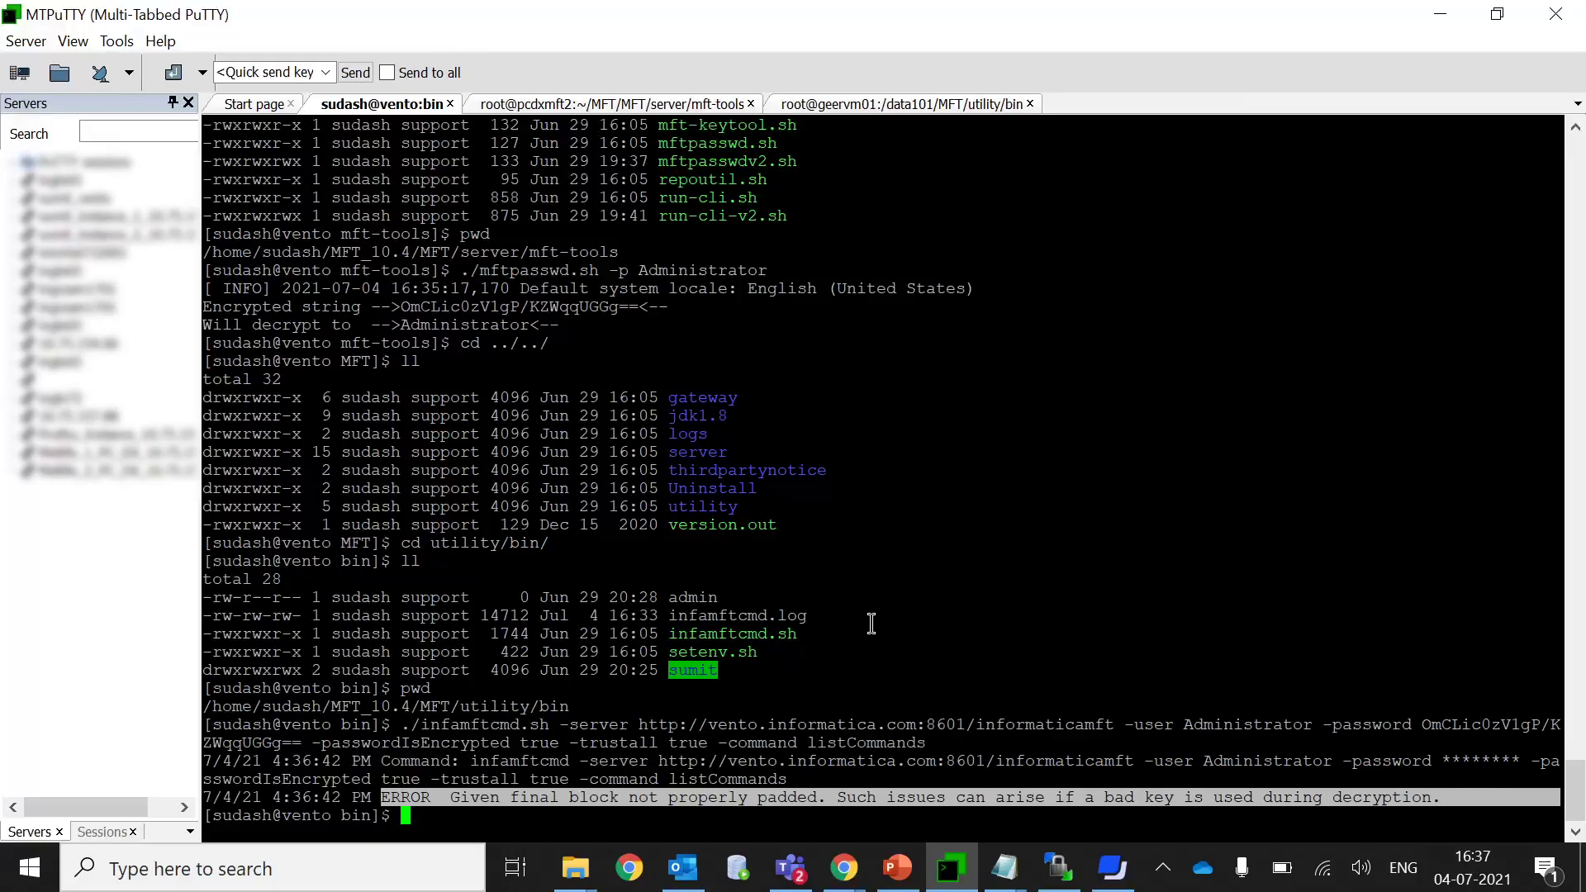
click(939, 610)
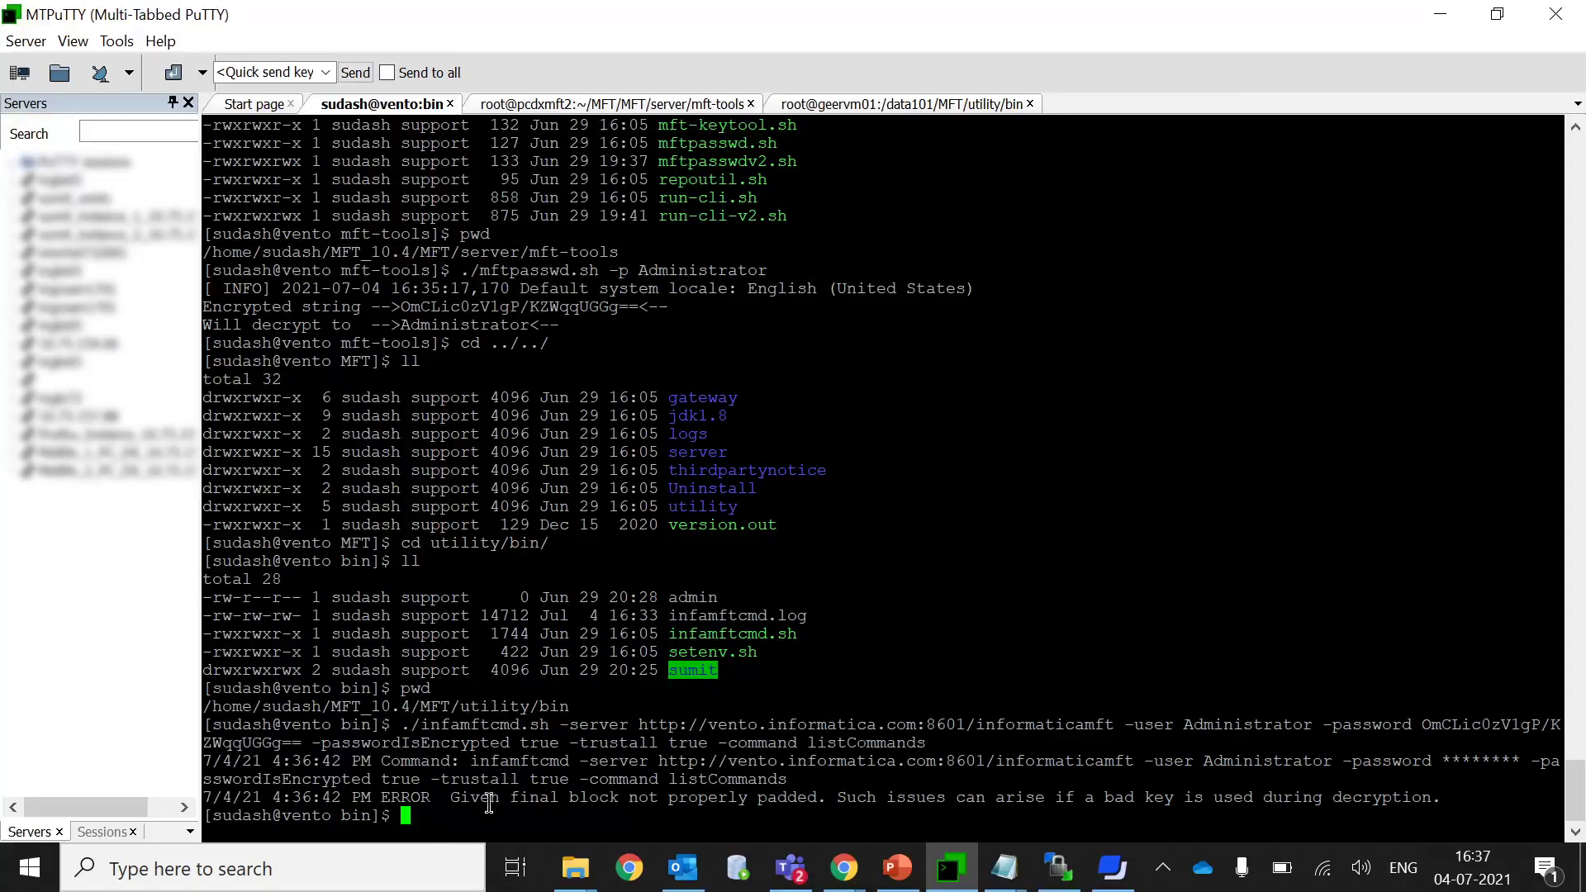
drag(376, 797, 1441, 797)
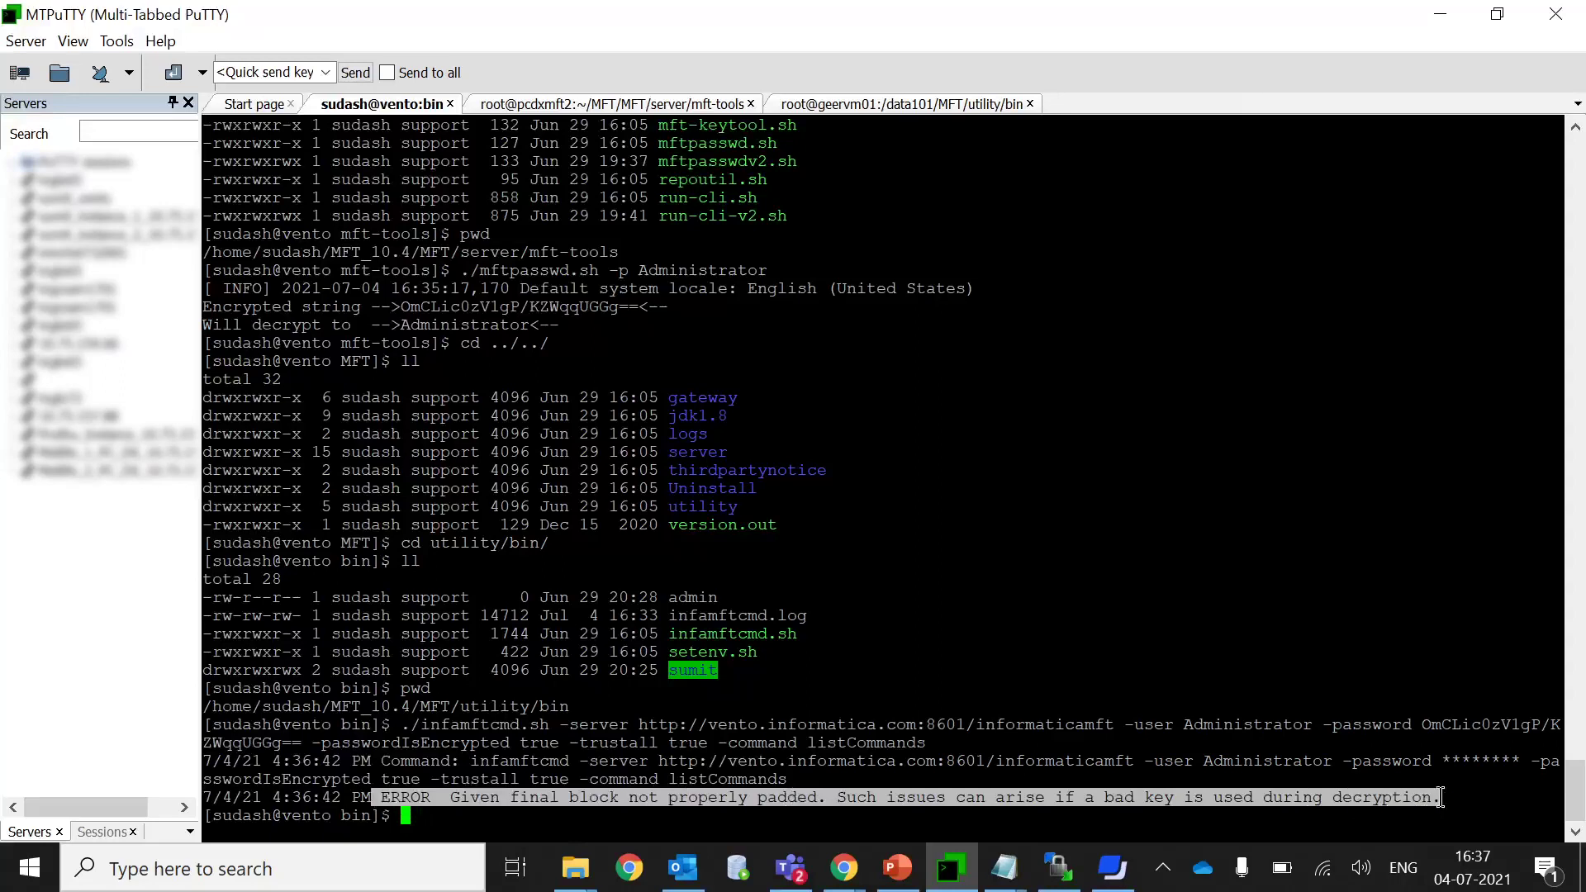
click(465, 826)
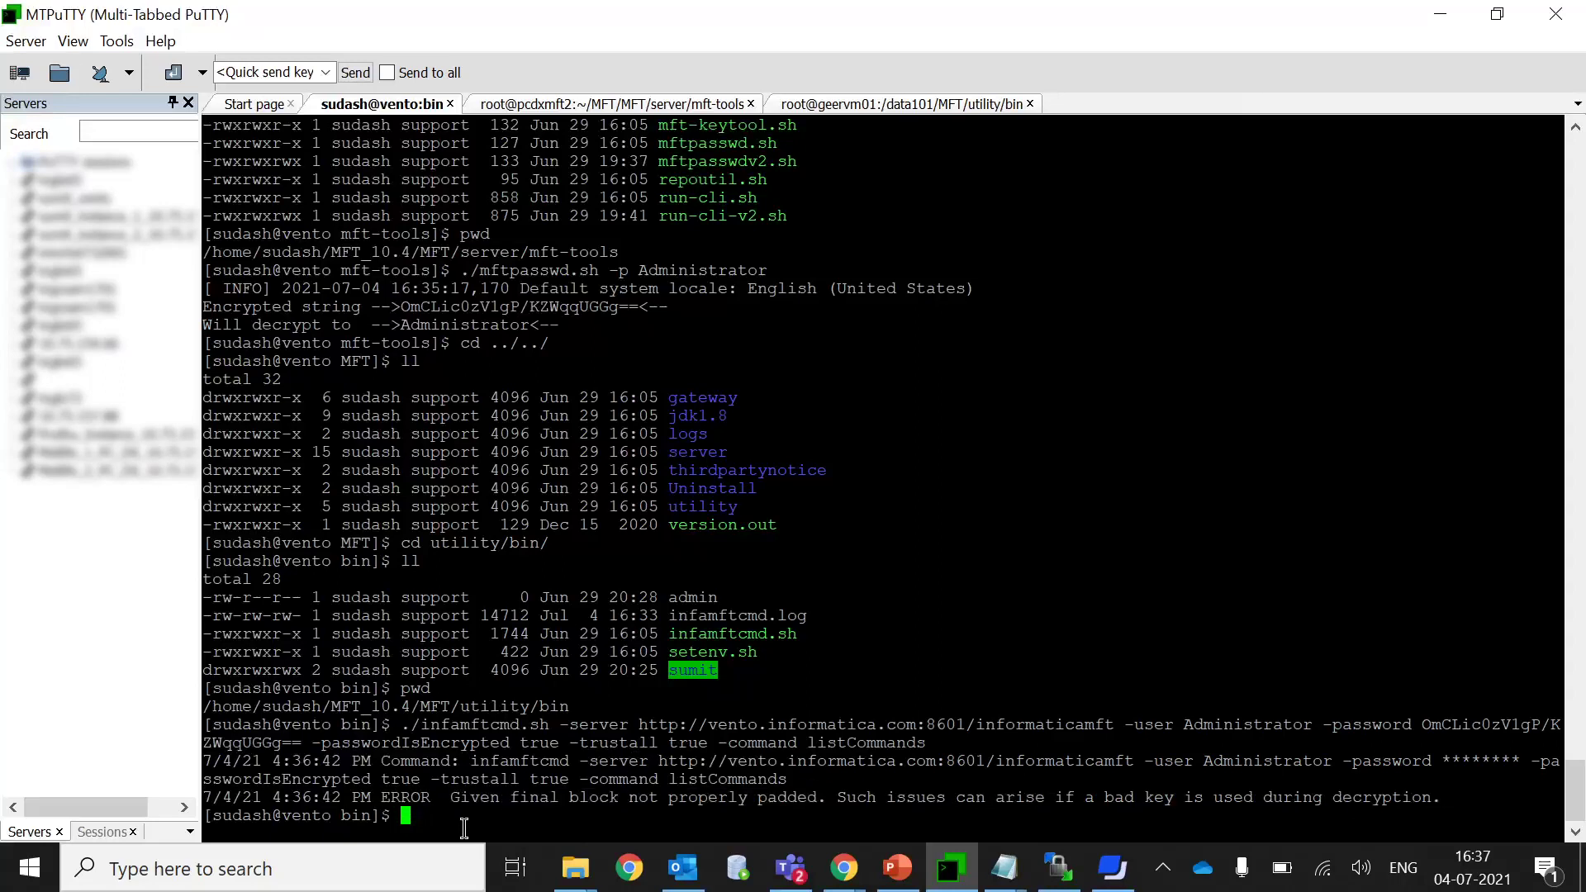
Go up two folders with cd ../../ and list the MFT directory.
text(cd ../../)
key(Return)
text(ll)
key(Return)
text(cd )
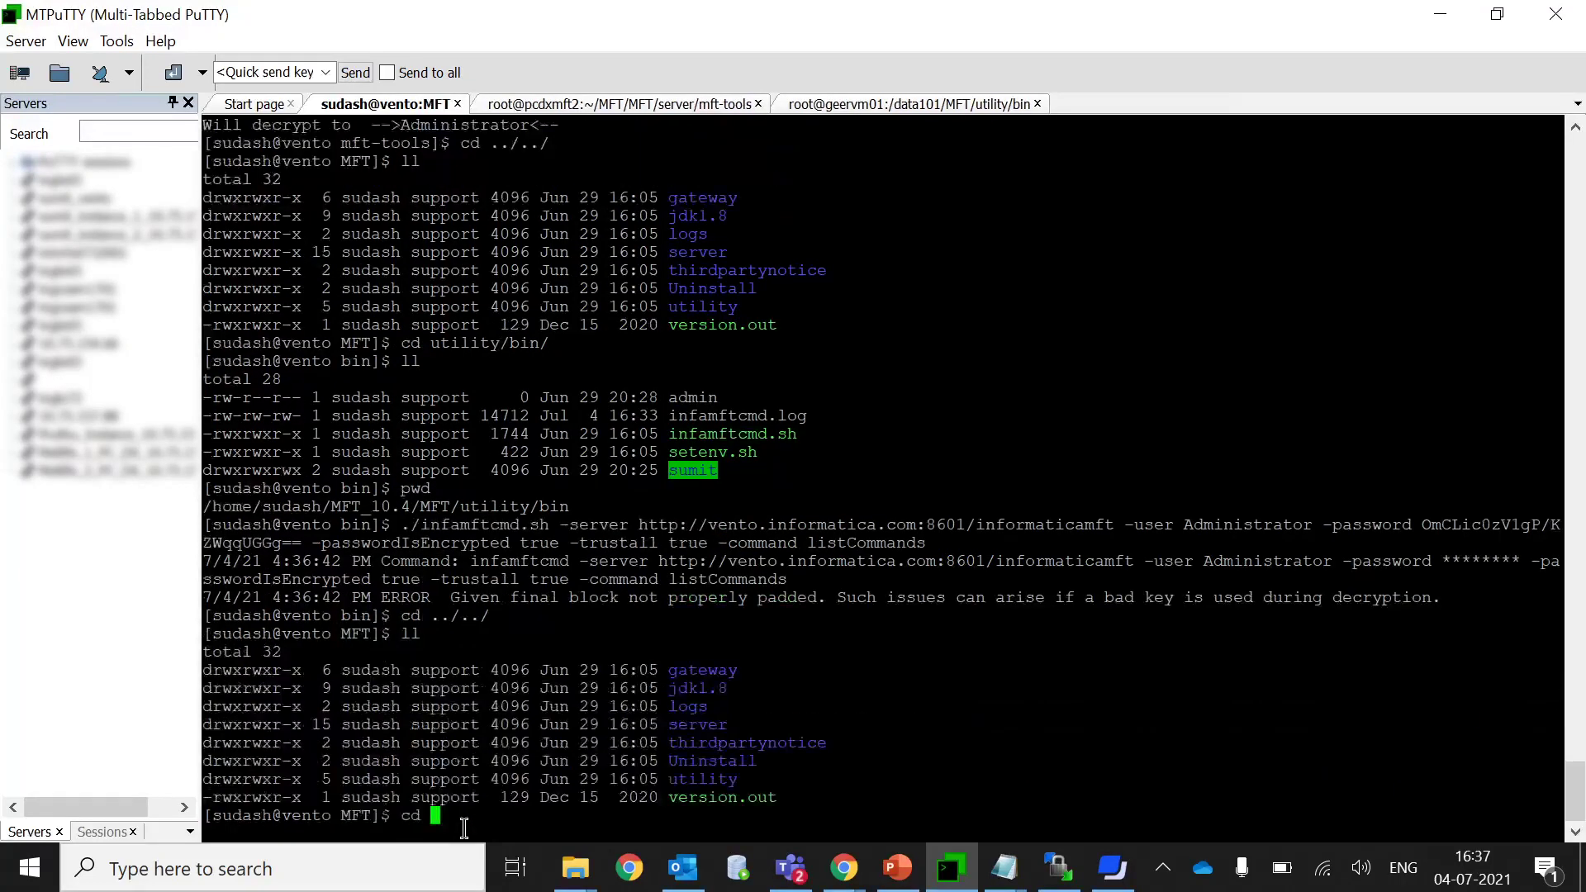
text(server/)
text(mgt)
Enter the server/mft-tools folder and list its contents.
key(BackSpace)
key(BackSpace)
text(ft)
key(Tab)
key(Return)
text(ll)
key(Return)
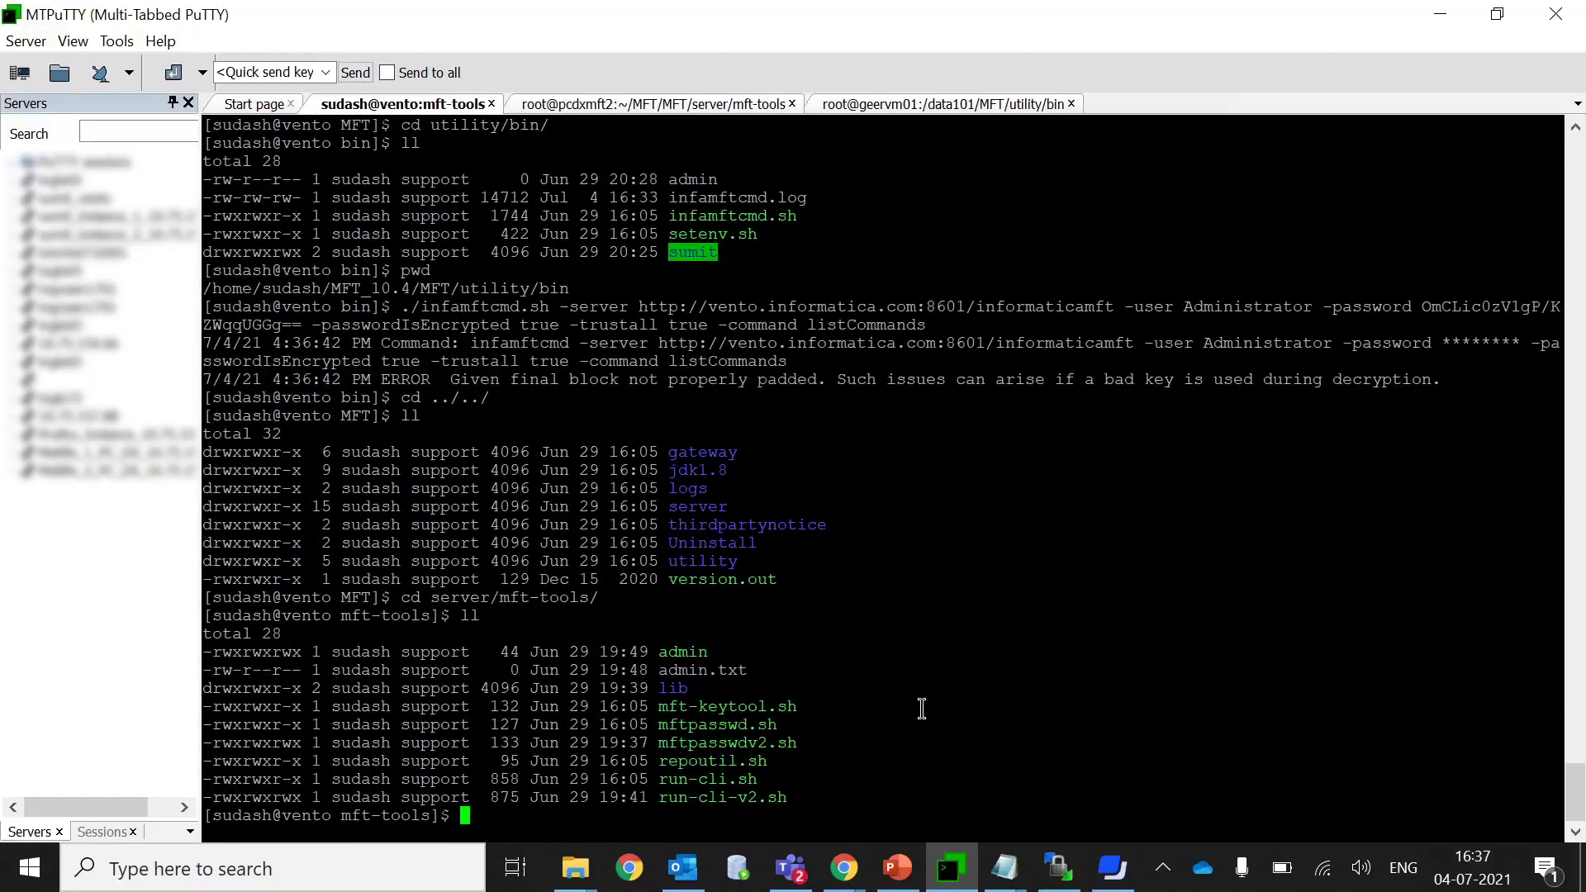
Point out the mftpasswdv2.sh and run-cli-v2.sh scripts in the folder listing.
double_click(720, 752)
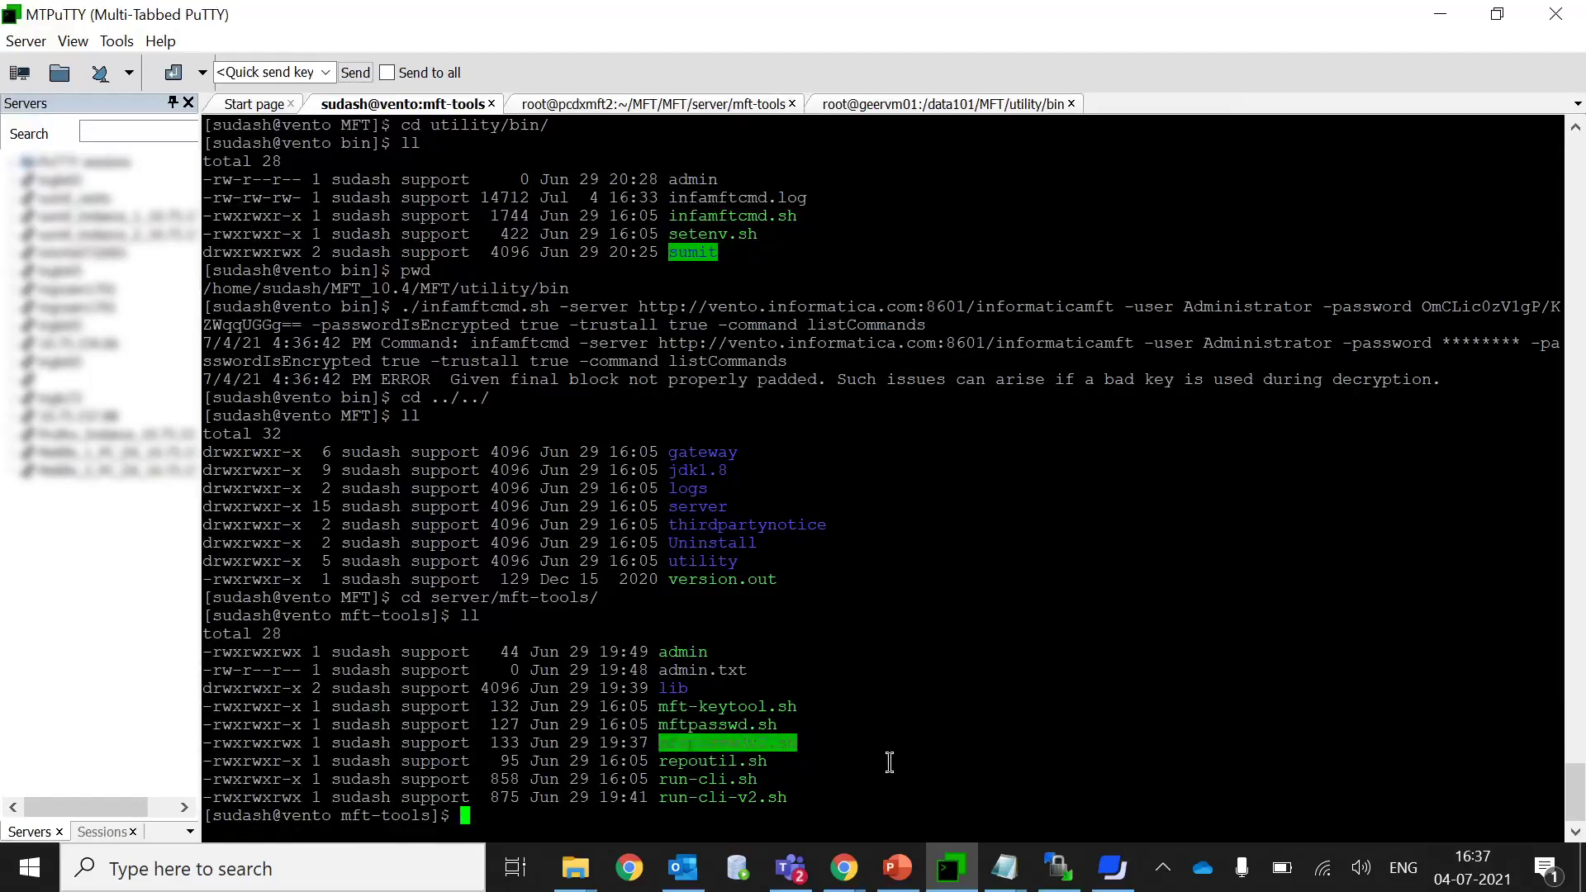
double_click(727, 796)
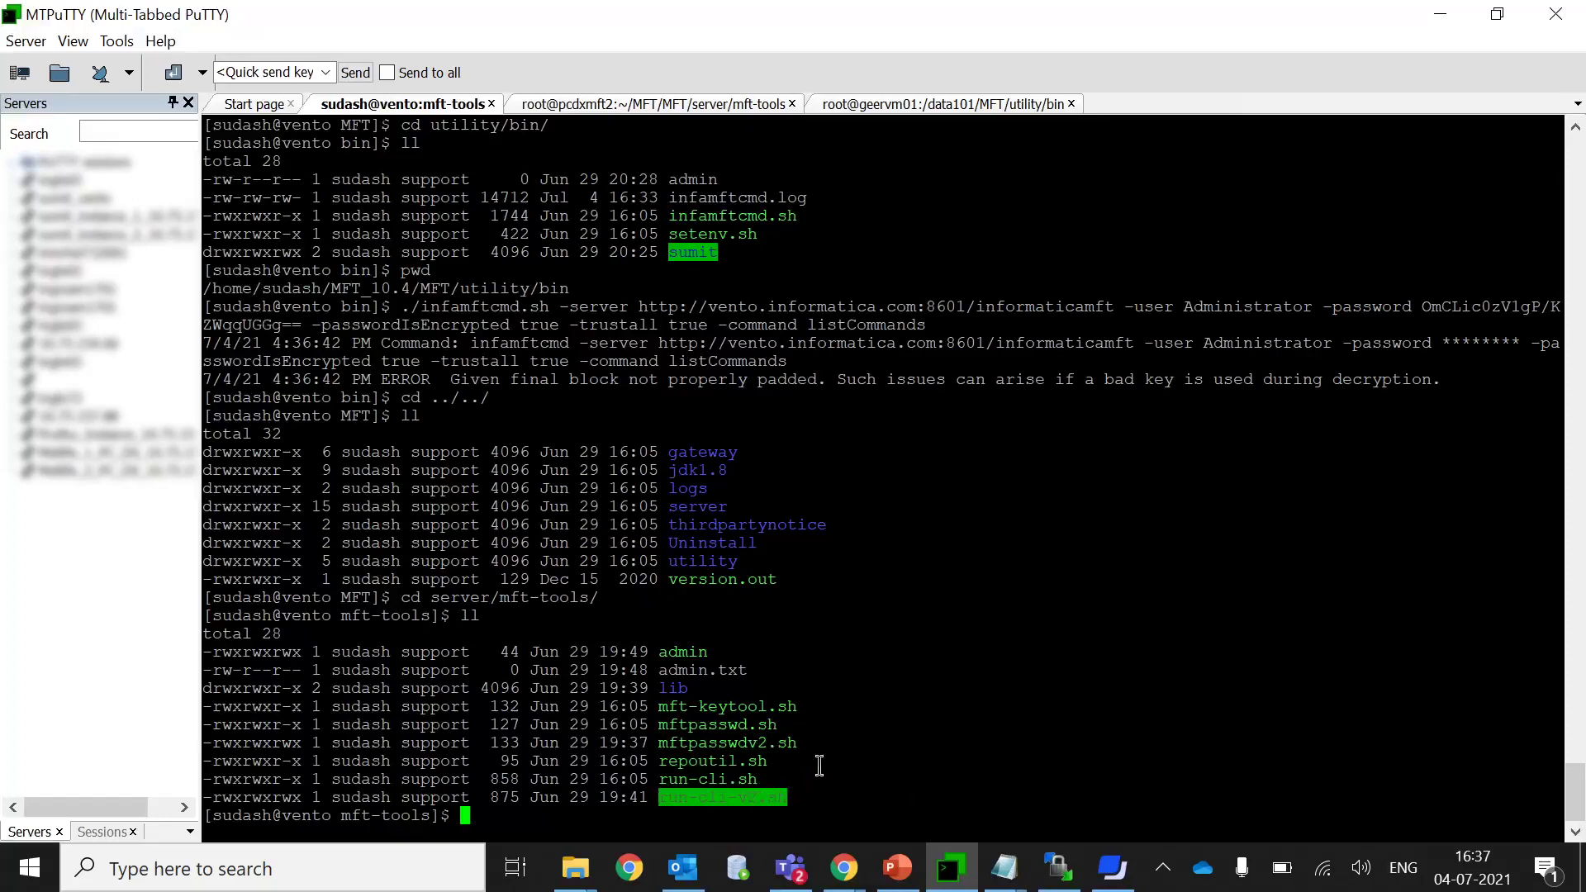
click(872, 708)
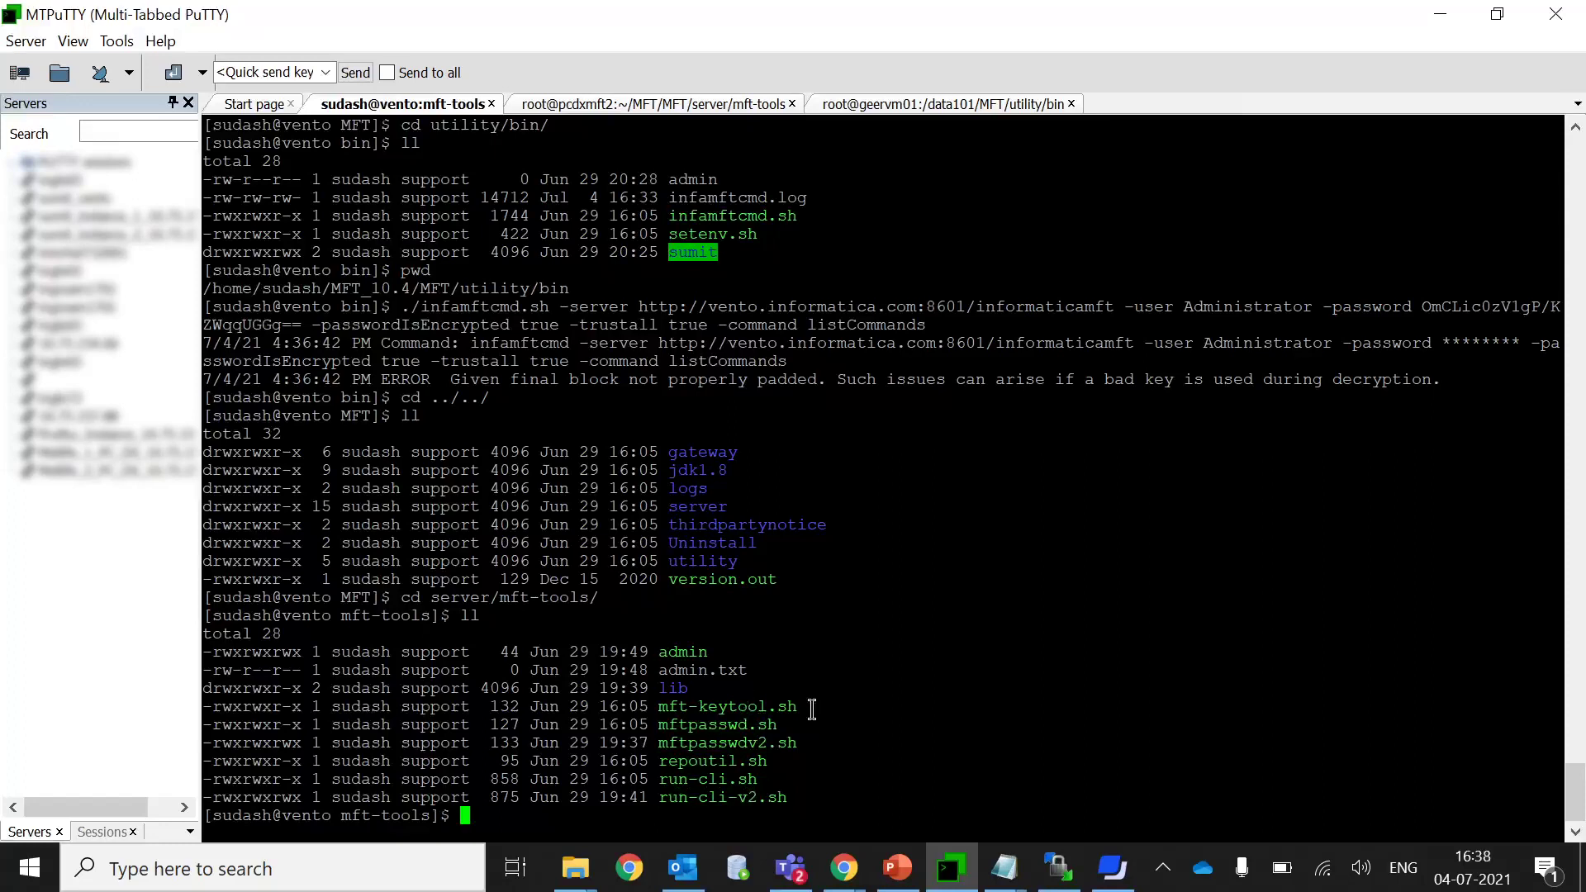
double_click(742, 746)
key(ctrl+c)
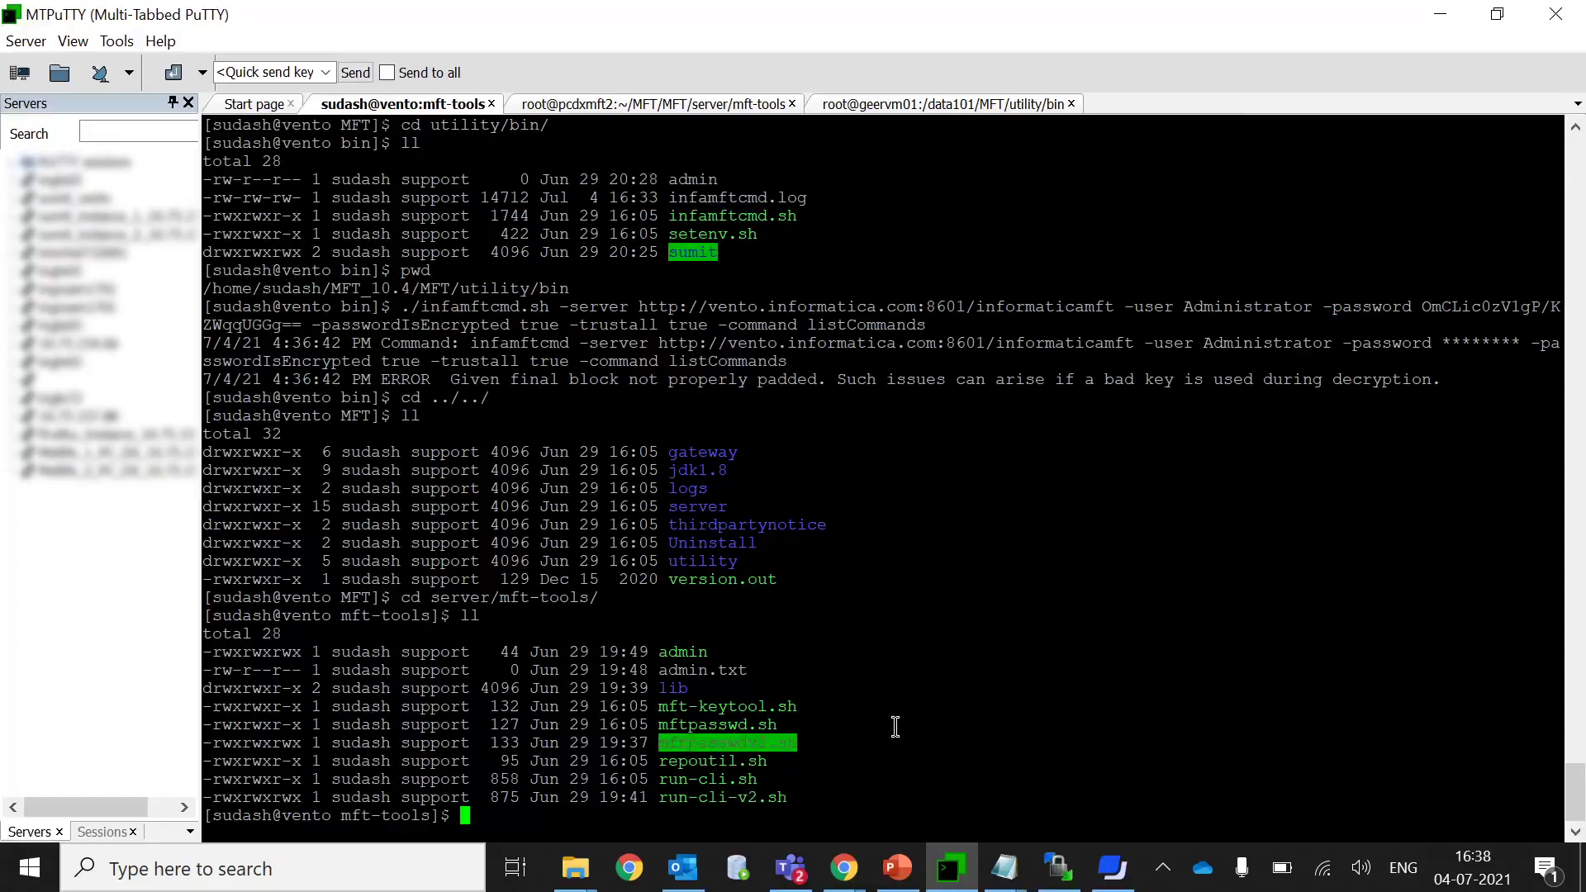
Encrypt the administrator password with ./mftpasswdv2.sh -p and highlight the new output.
text(./)
right_click(903, 727)
text(-p Ad)
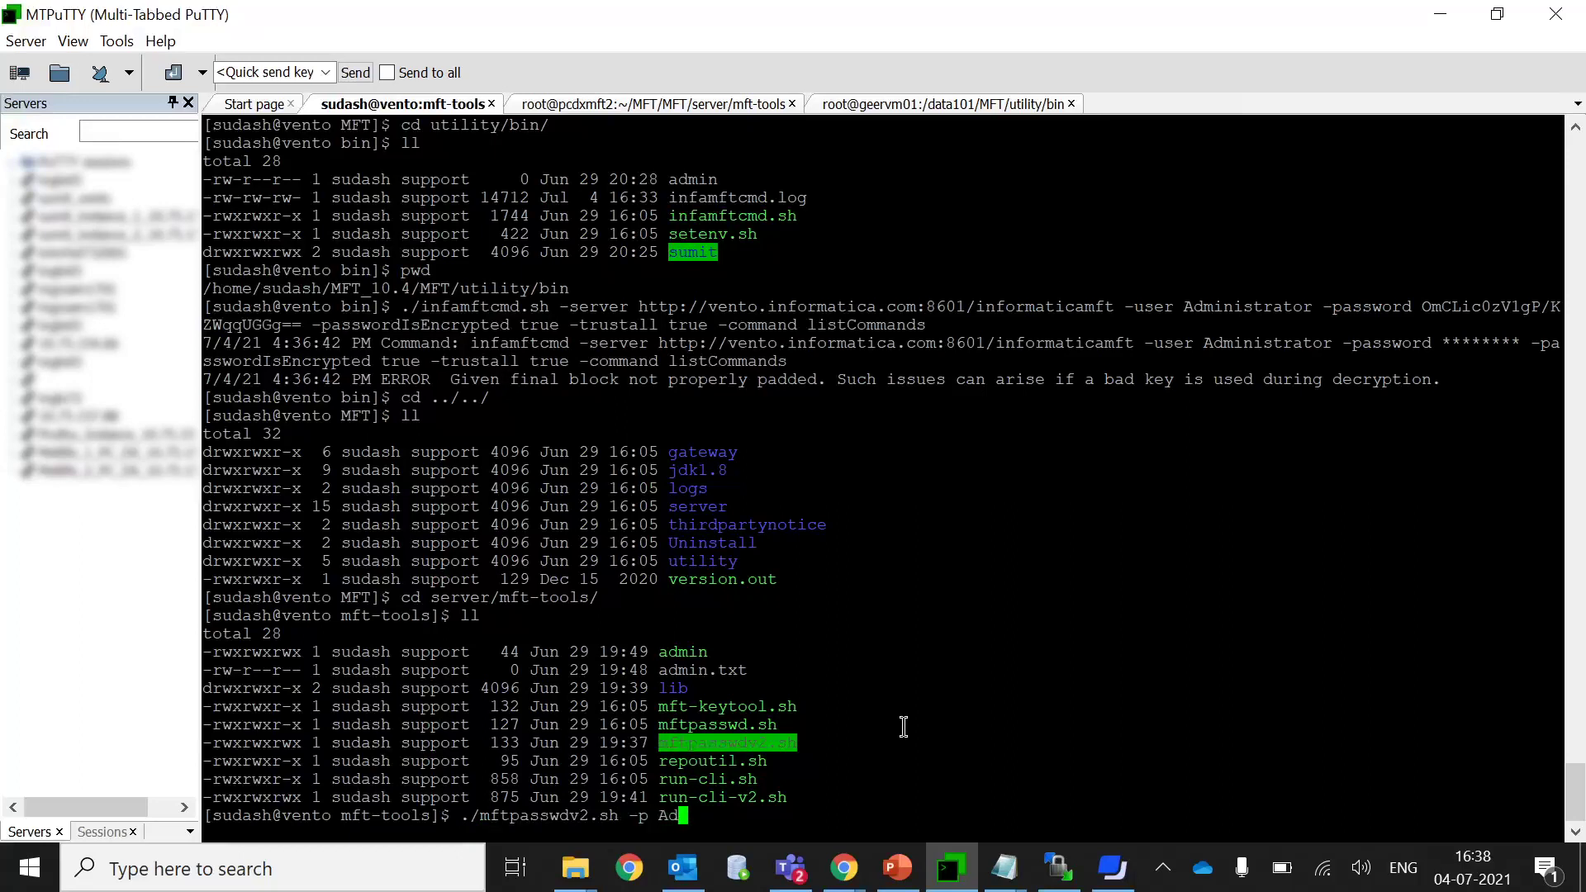
text(ministrator)
key(Return)
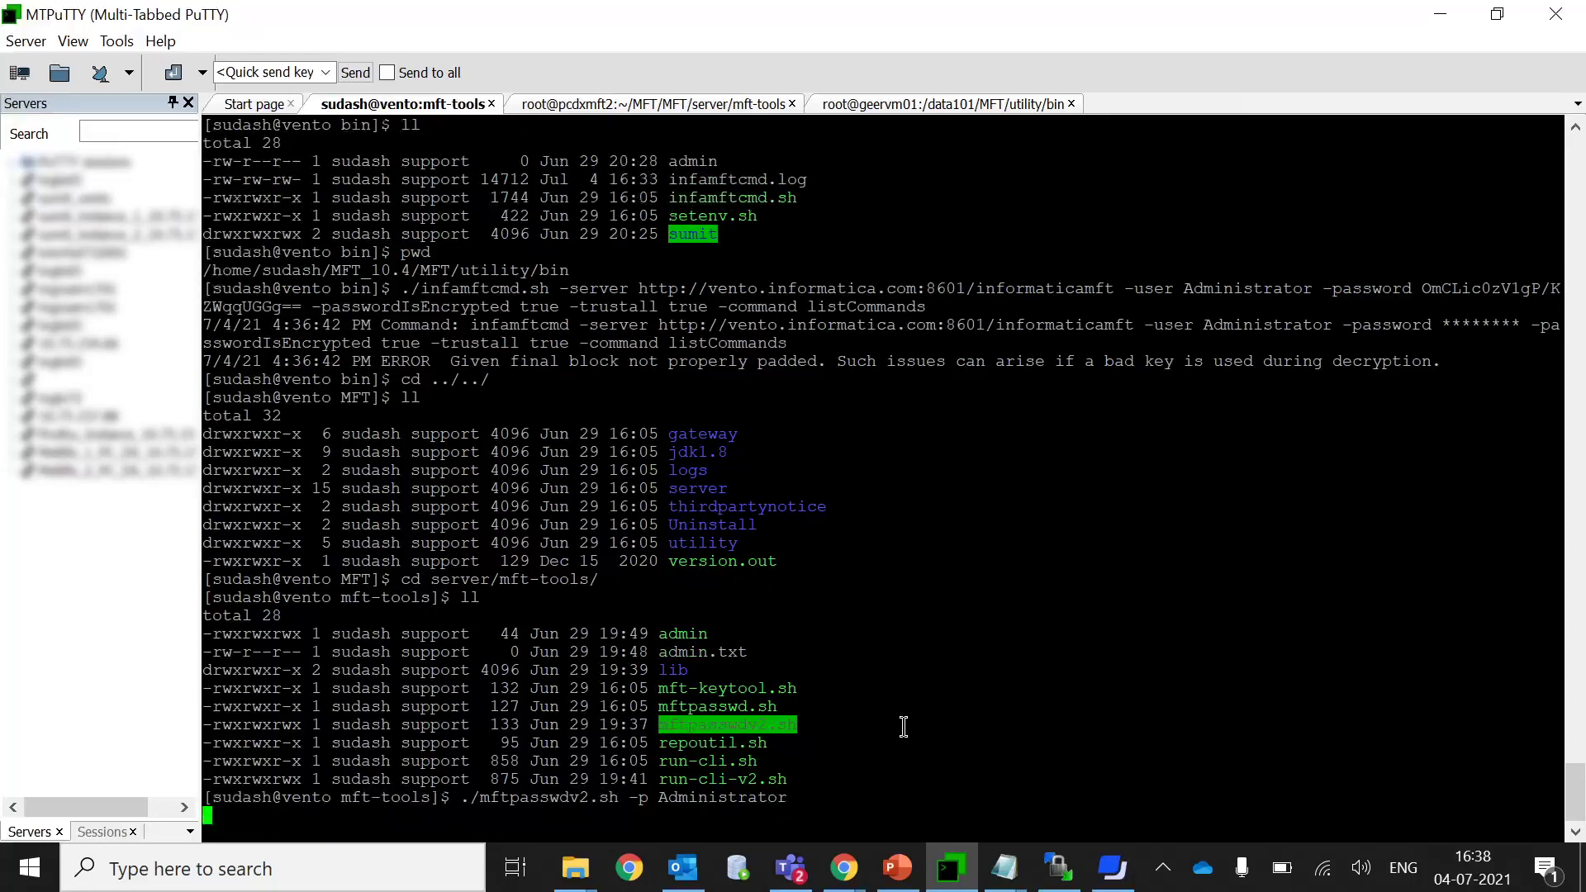
drag(566, 799, 182, 747)
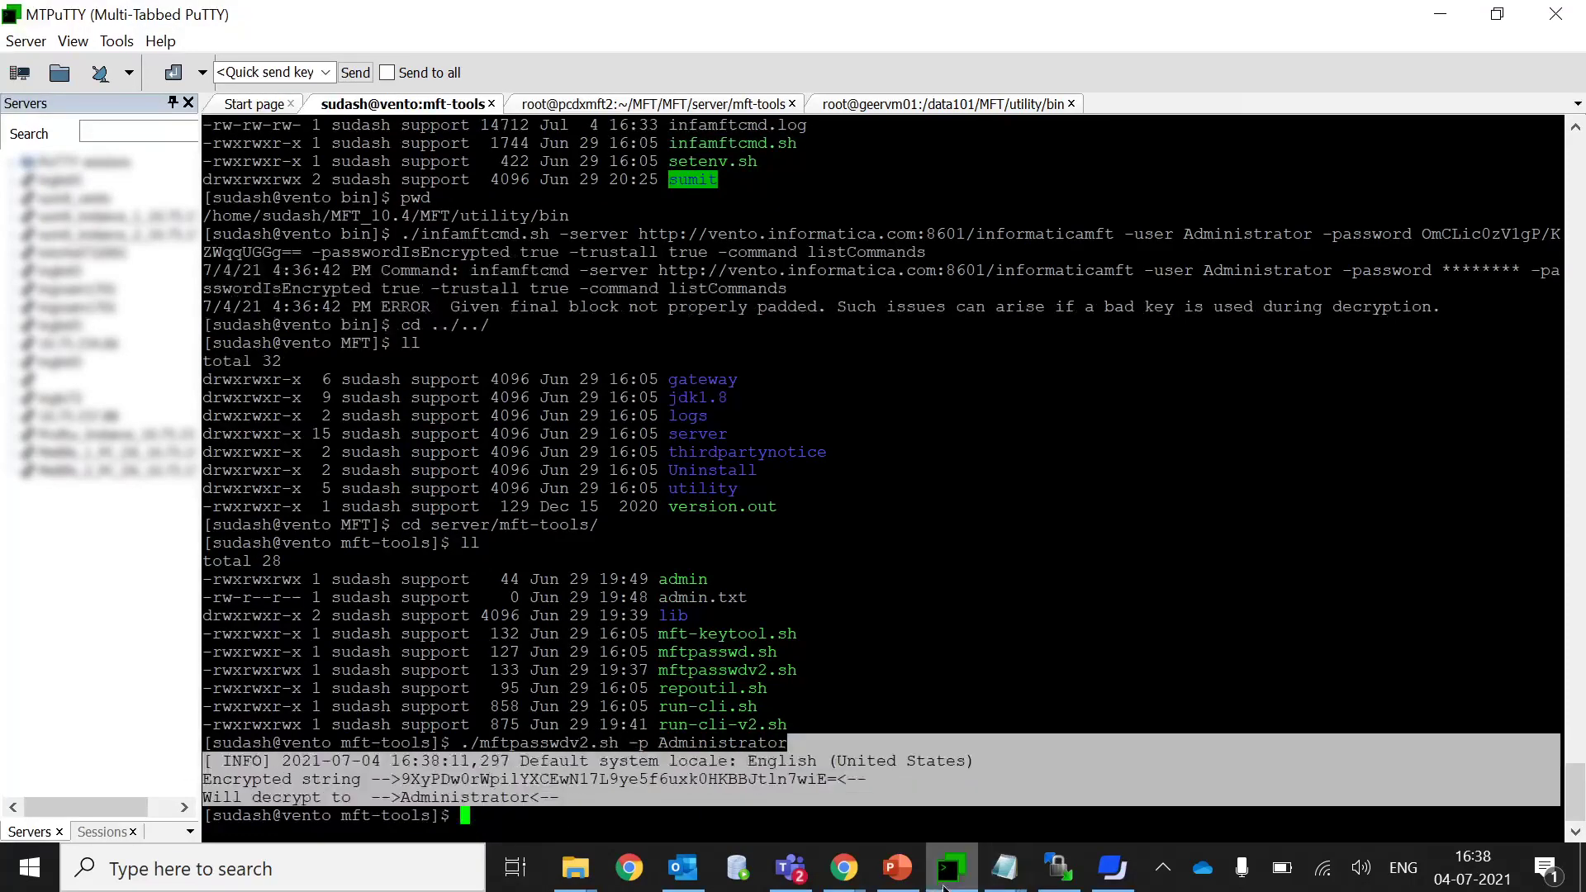
mouse_move(1001, 882)
click(701, 761)
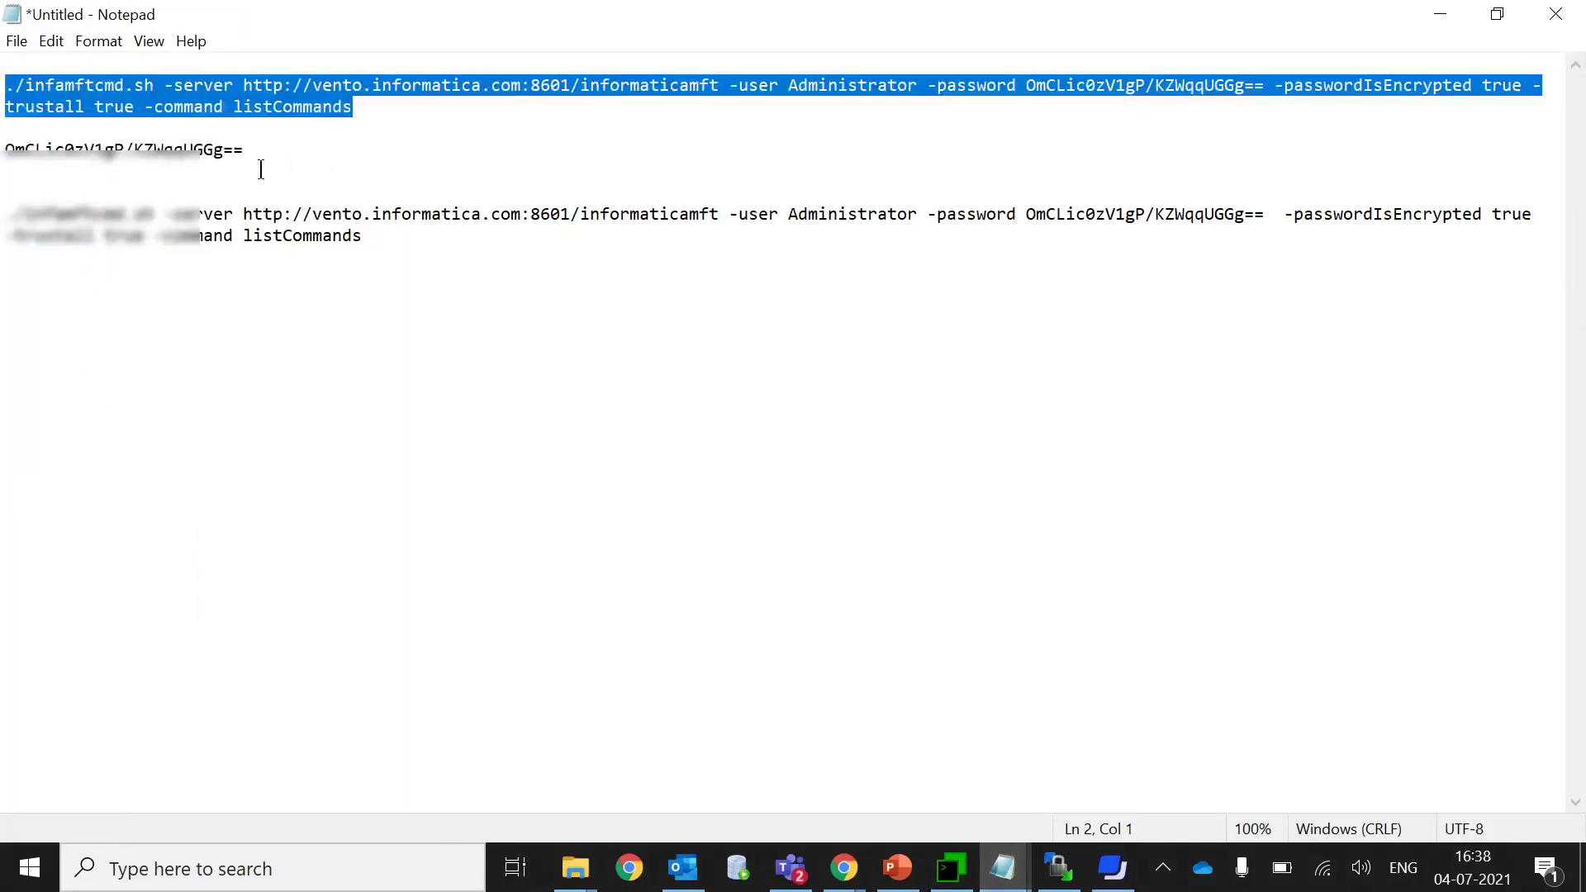
Replace the old encrypted output in the notes with the mftpasswdv2 output and copy the new string.
drag(259, 157, 89, 132)
key(Delete)
key(Return)
key(Return)
key(Up)
key(Down)
key(ctrl+v)
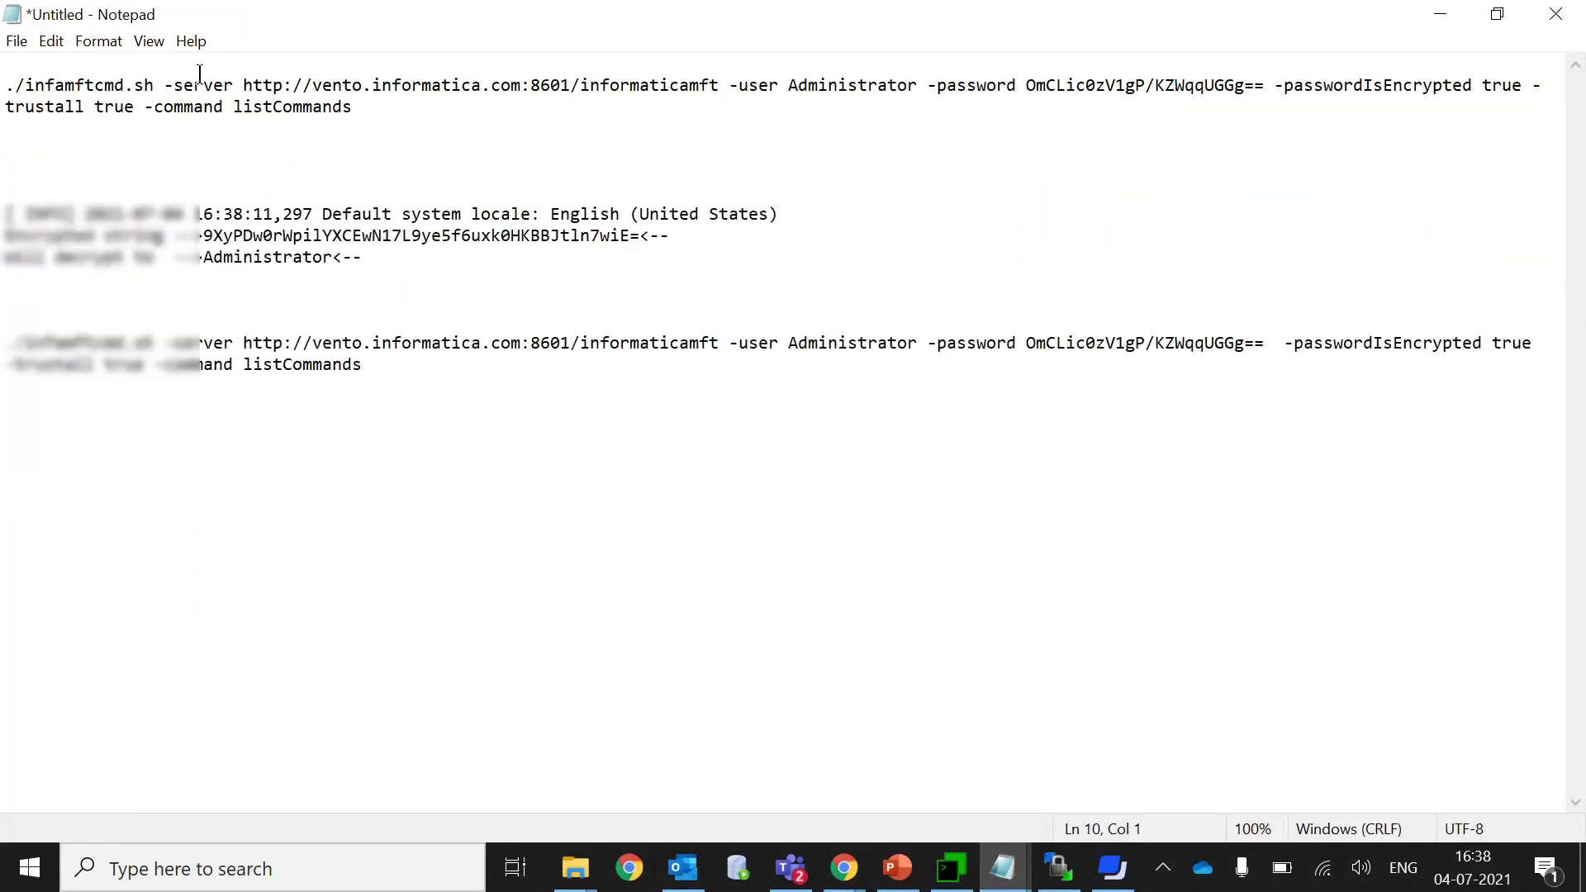
drag(203, 237, 641, 240)
right_click(612, 235)
click(410, 303)
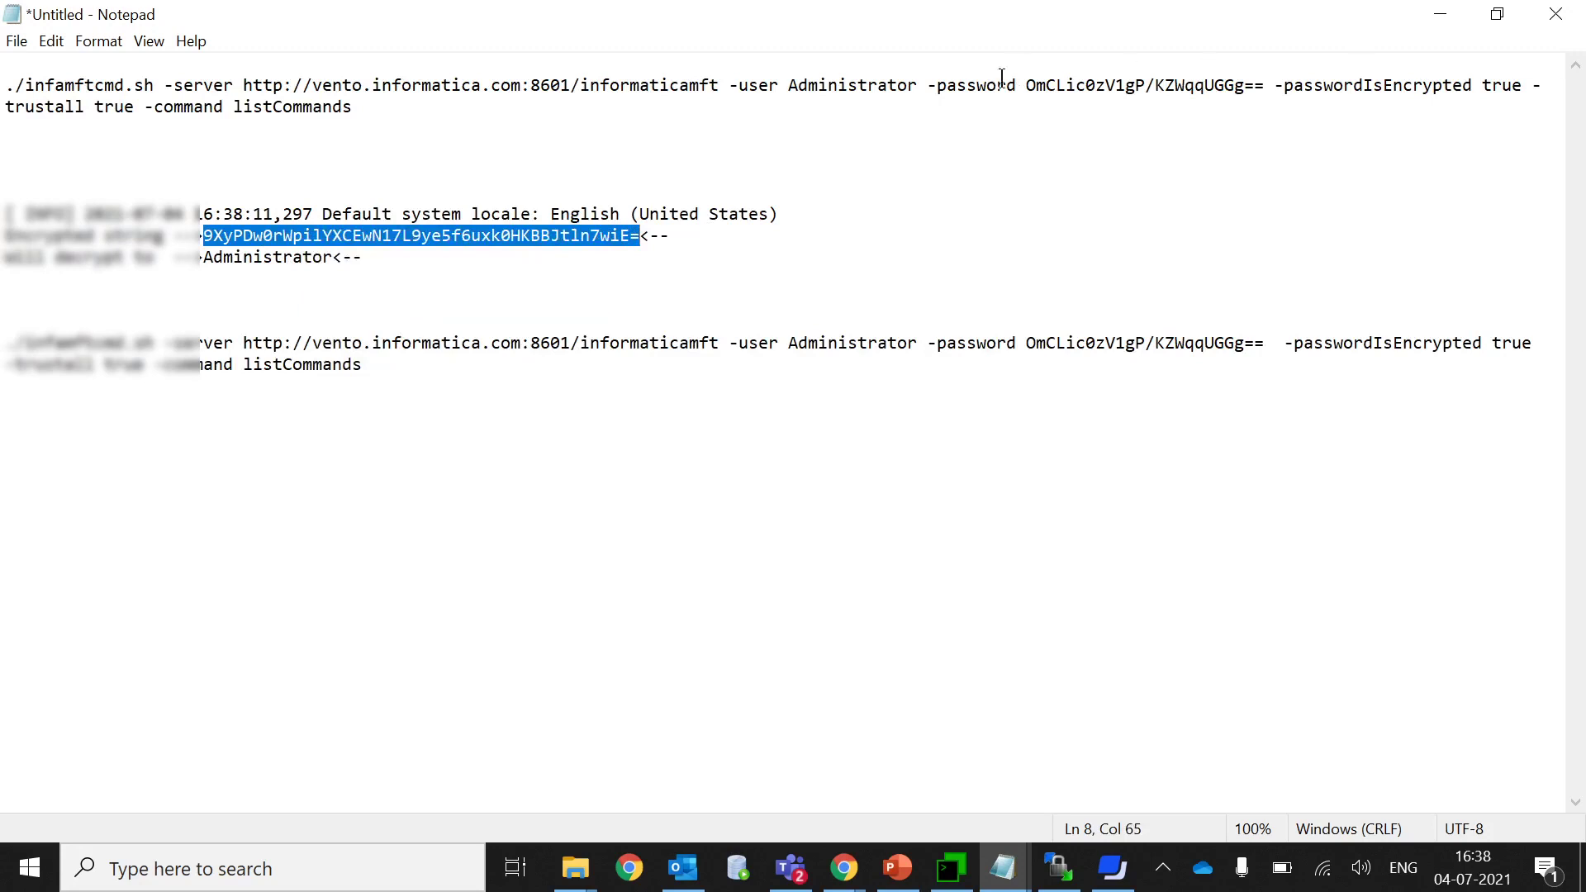
Swap the new encrypted password into the infamftcmd.sh command and select the updated command.
click(1028, 87)
drag(1028, 87, 1264, 87)
key(Delete)
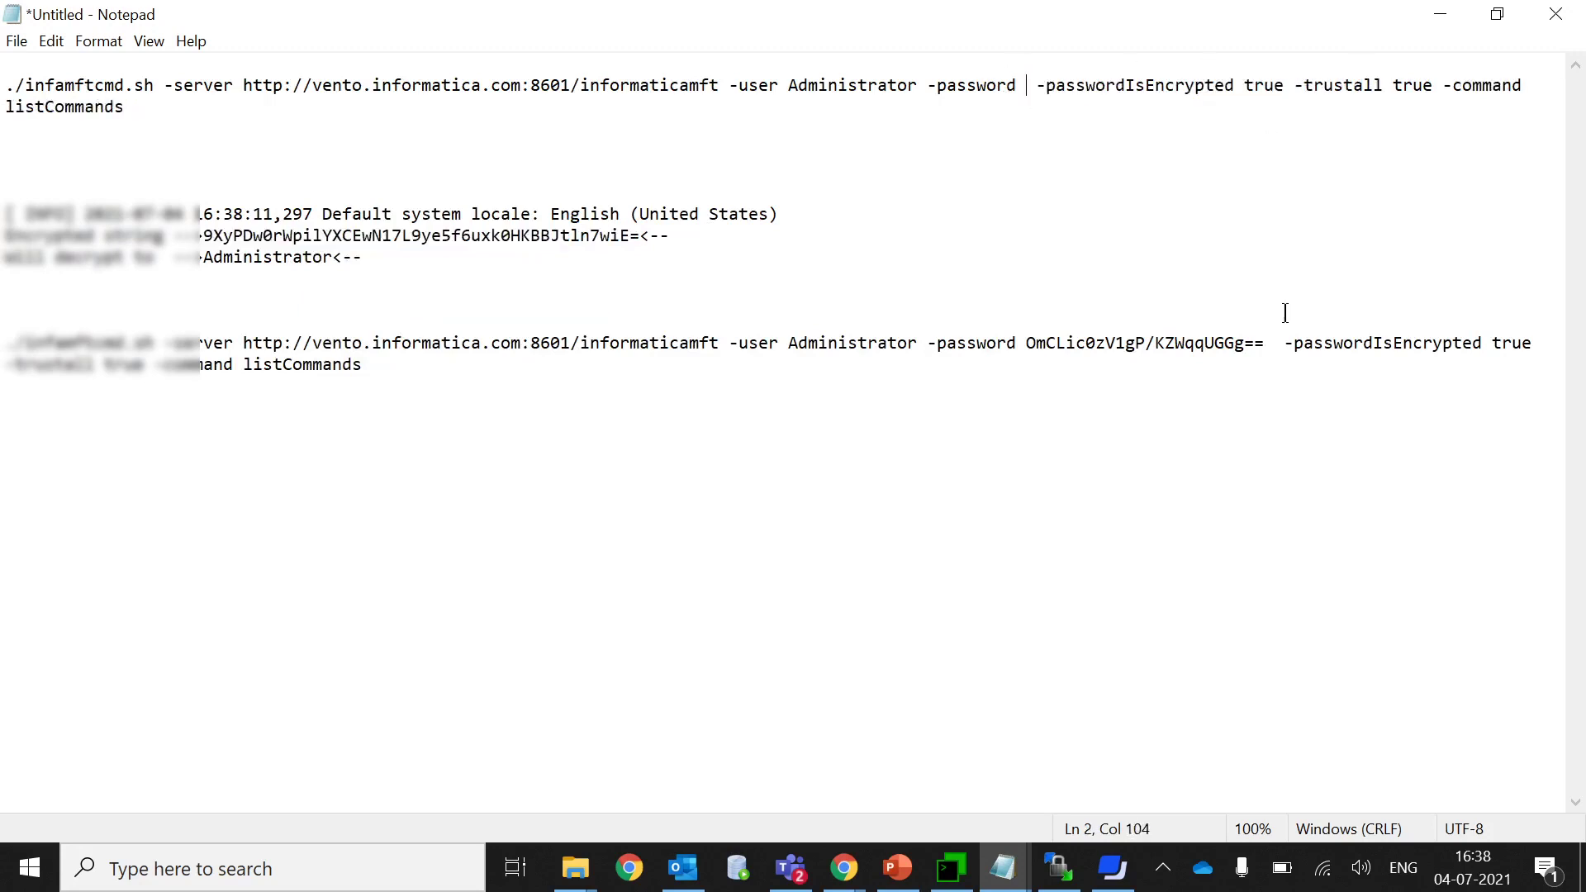
key(ctrl+v)
drag(608, 108, 3, 85)
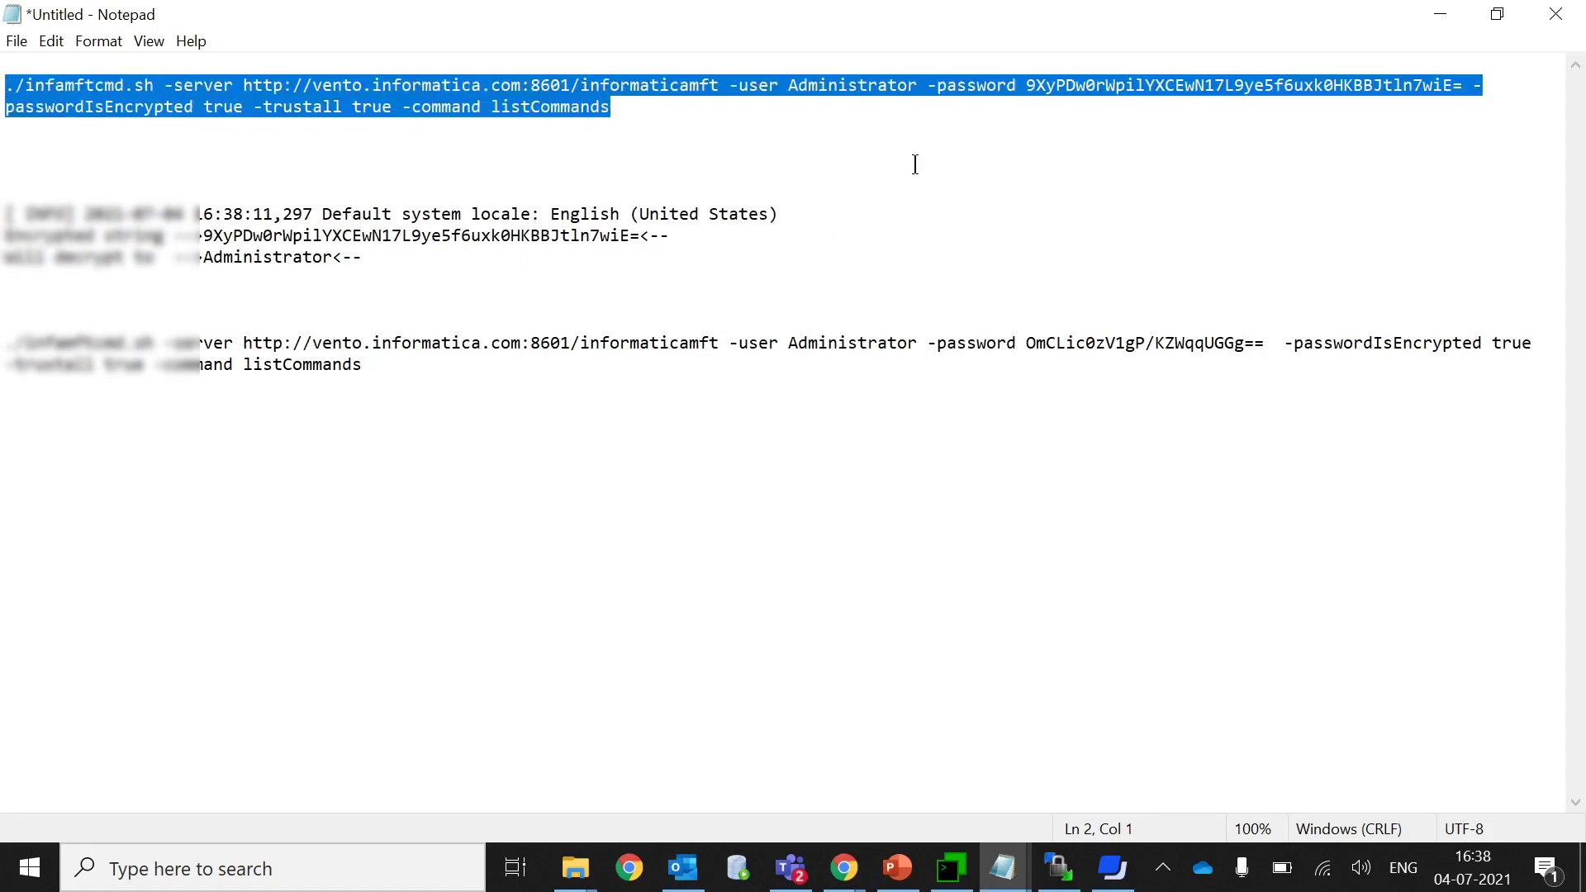
click(1440, 14)
Return to the MFT directory and move into the utility/bin folder, listing each.
text(cd ../../)
key(Return)
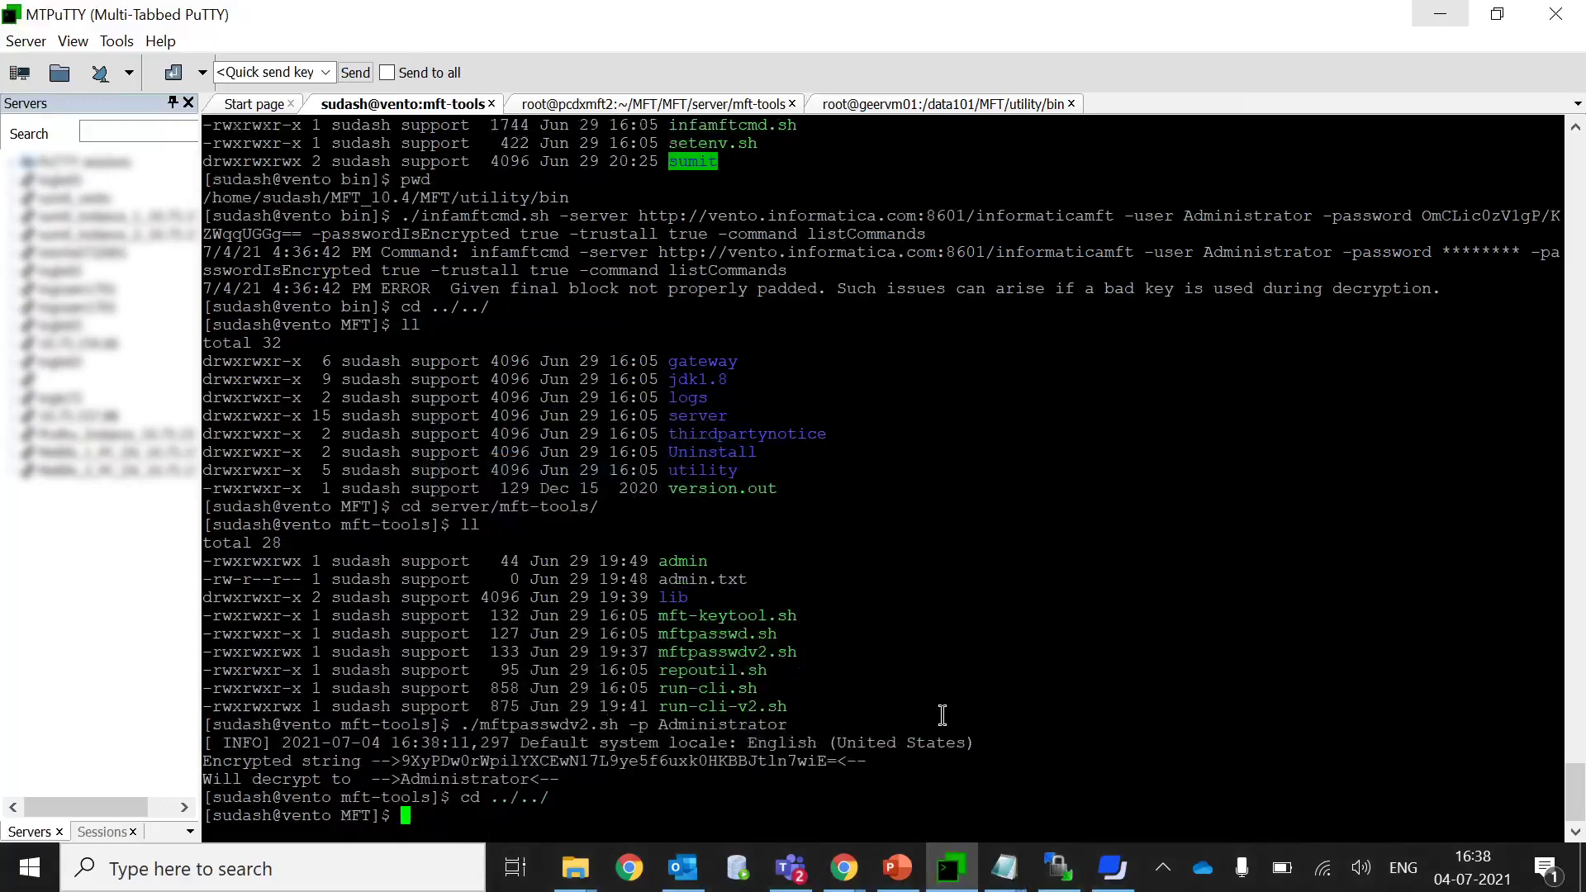
text(ll)
key(Return)
text(cd utility/)
key(Return)
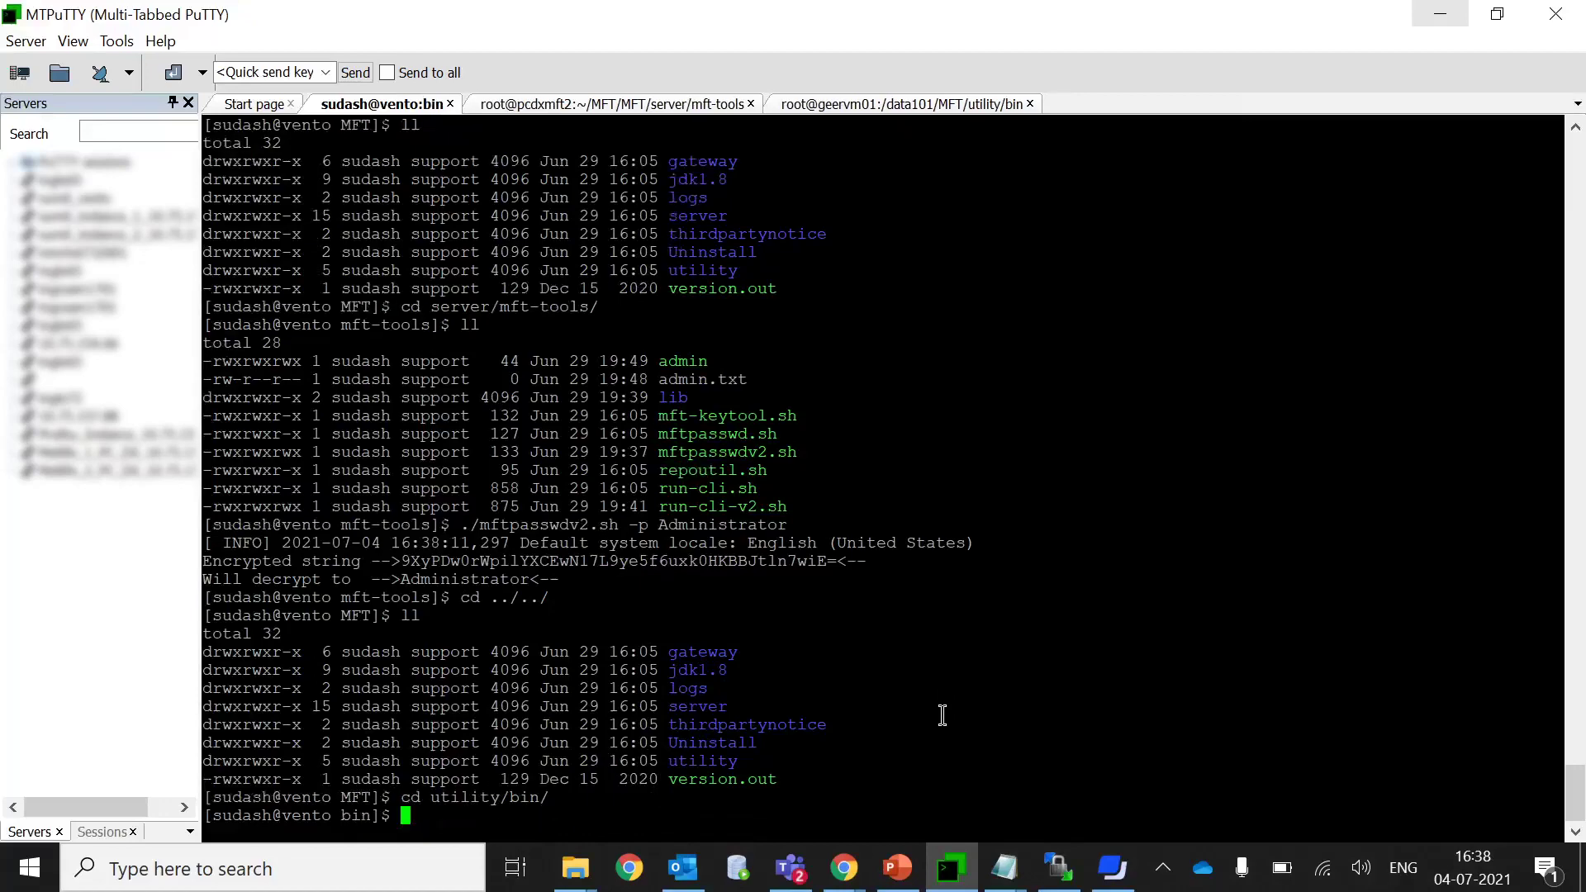
text(ll)
key(Return)
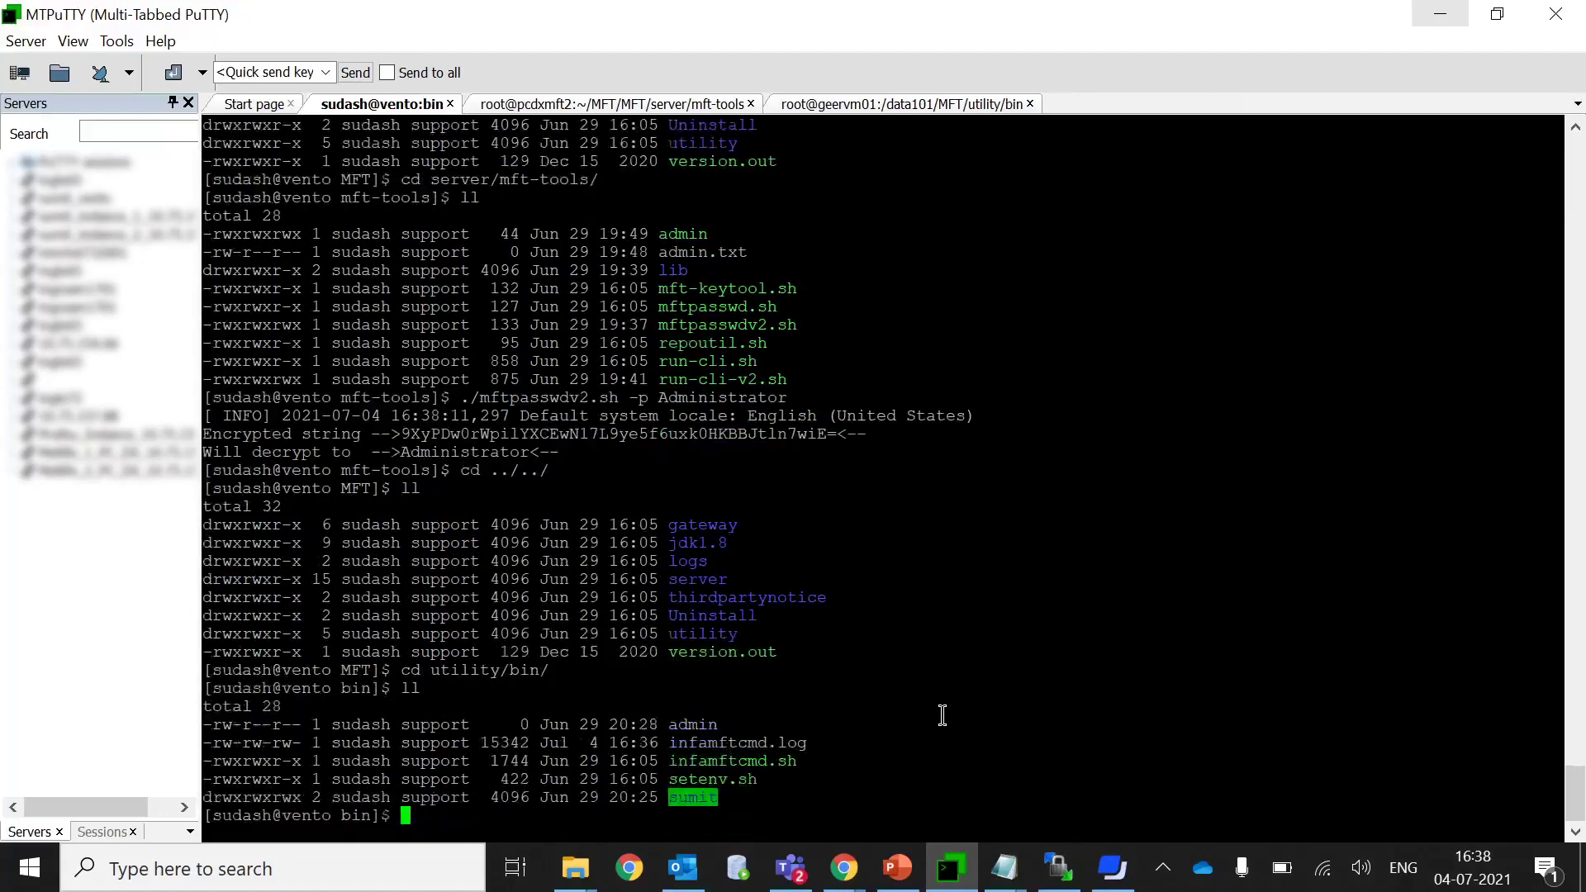
Run the updated listCommands command and browse the returned list, including runProject and exportSchedule.
right_click(942, 716)
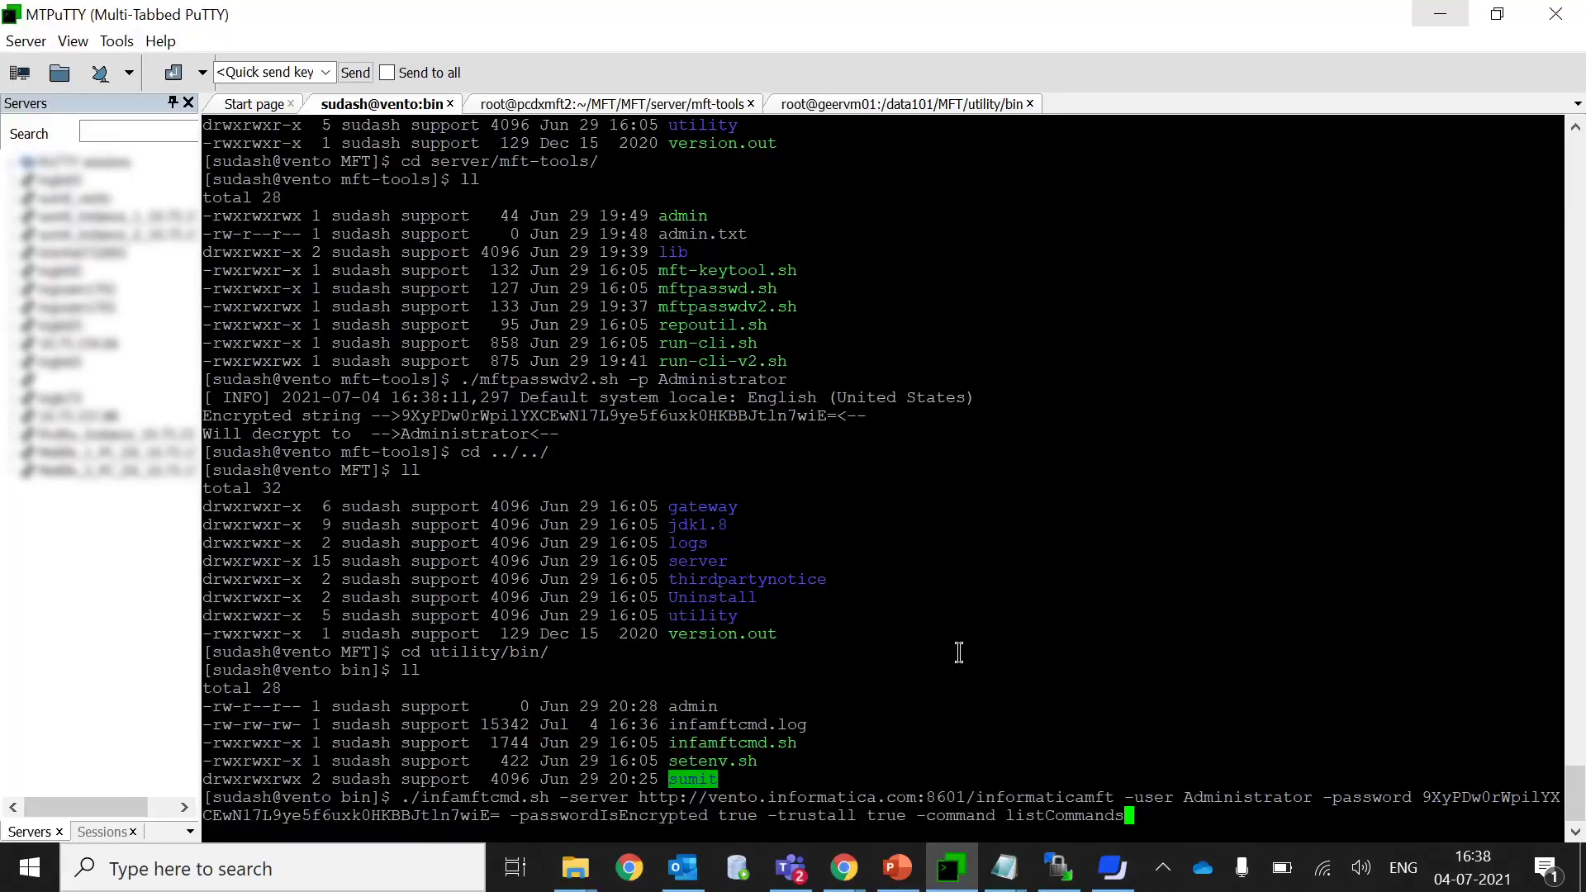
key(Return)
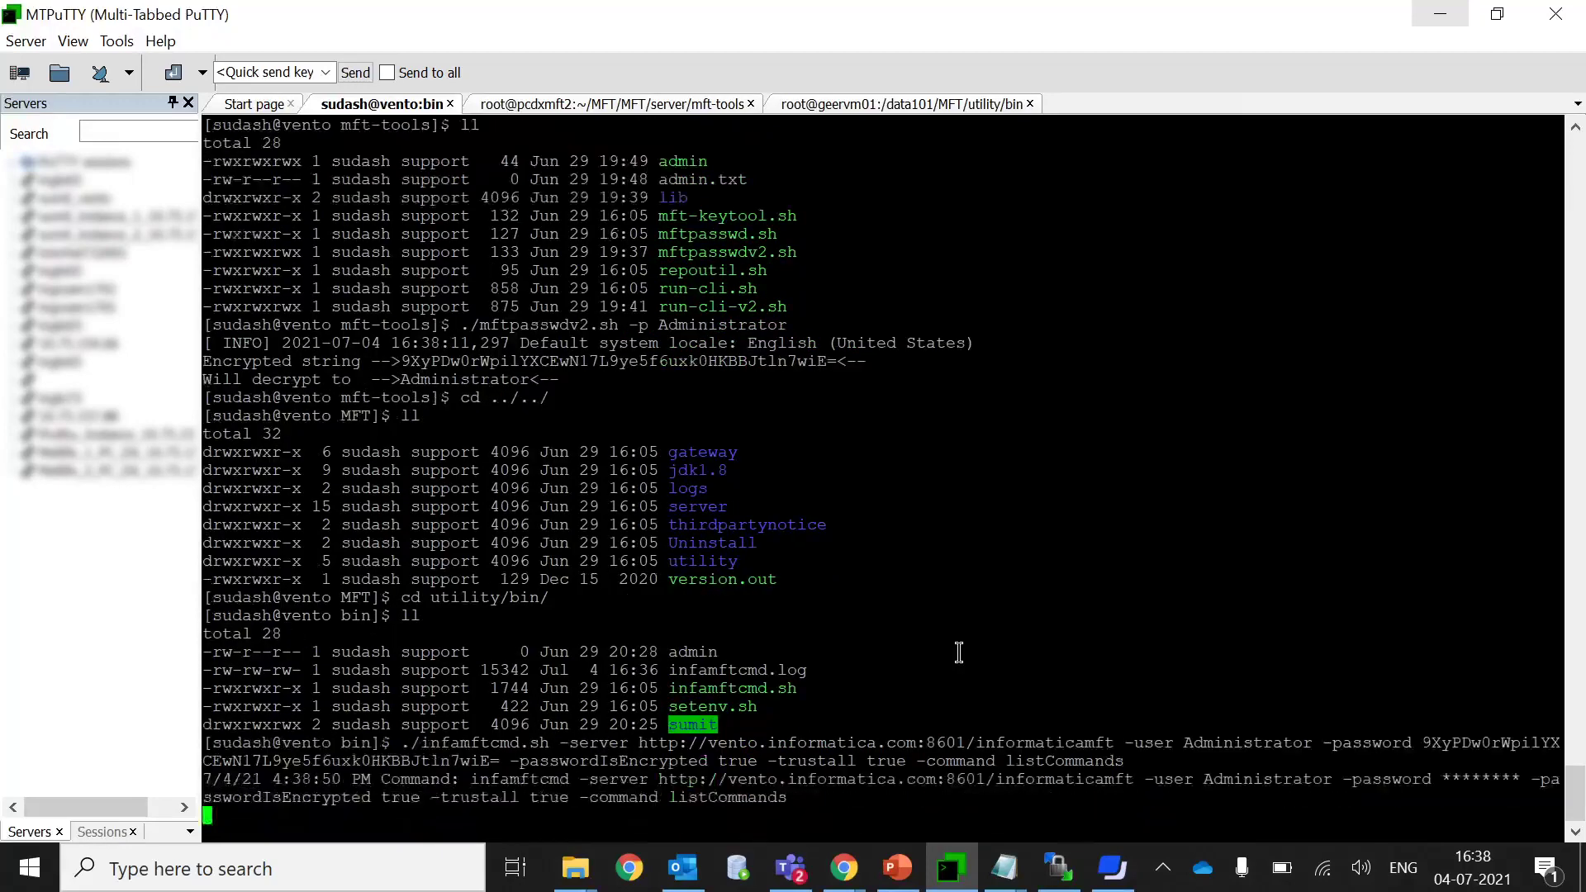
scroll(772, 552, up, 20)
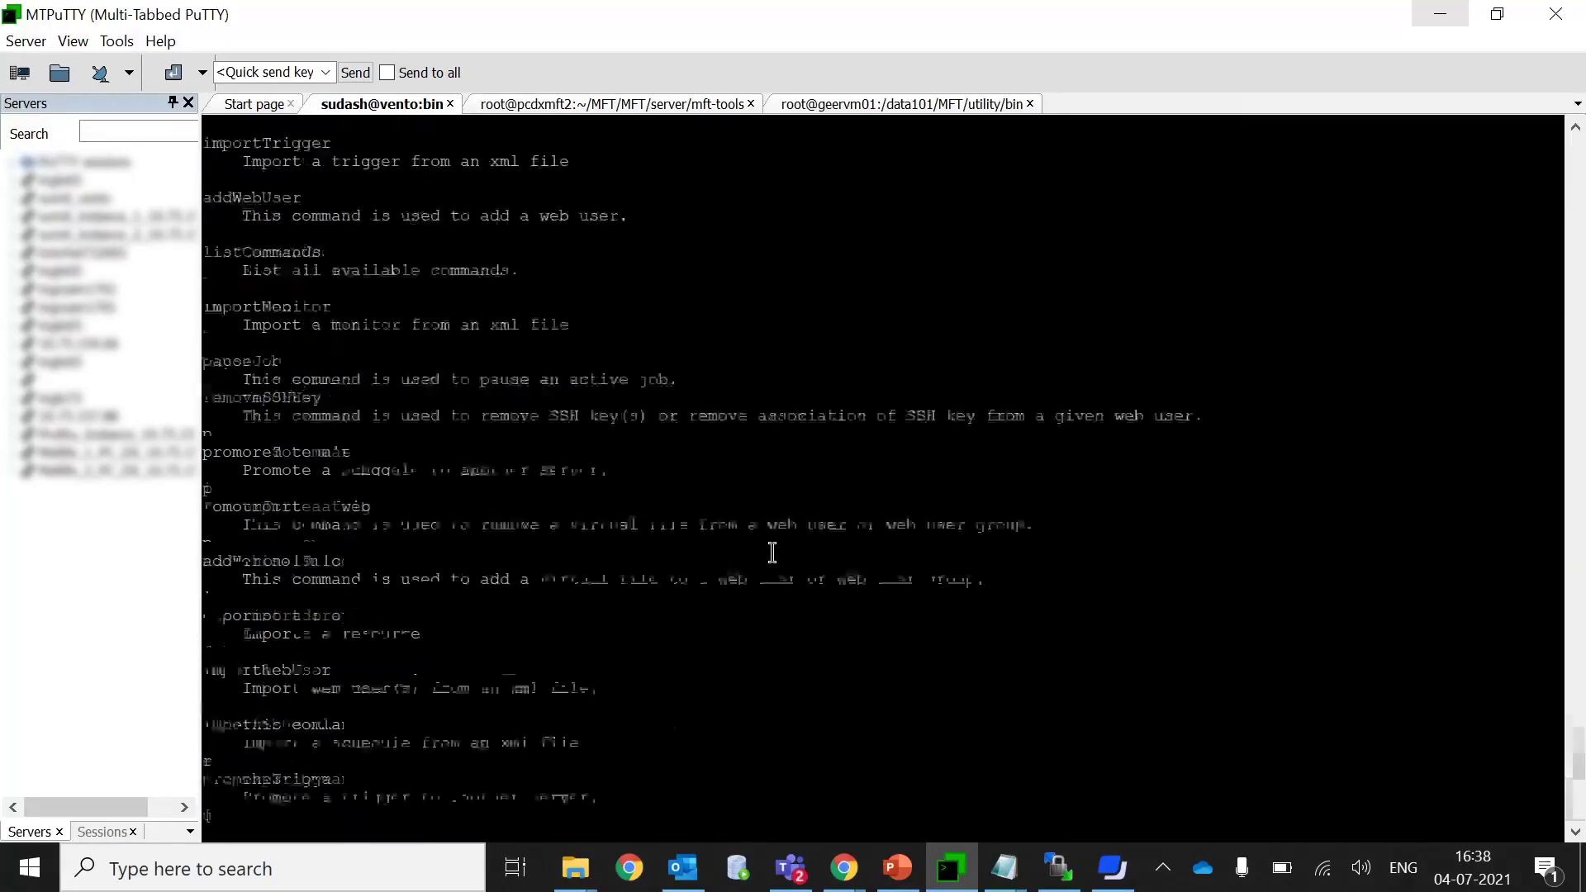
scroll(760, 550, down, 6)
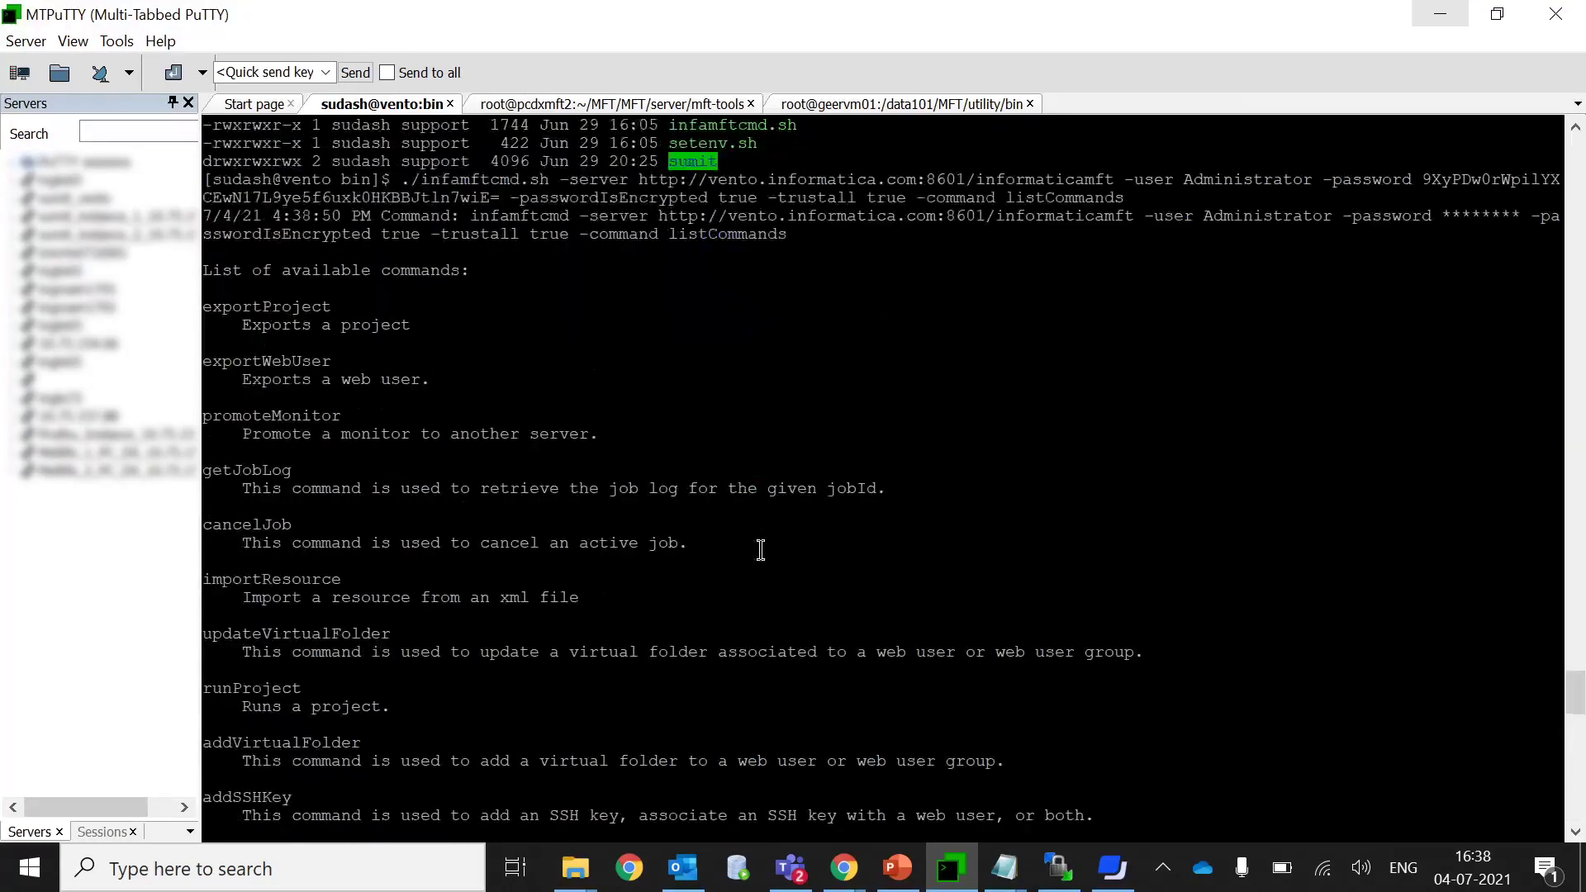
double_click(734, 234)
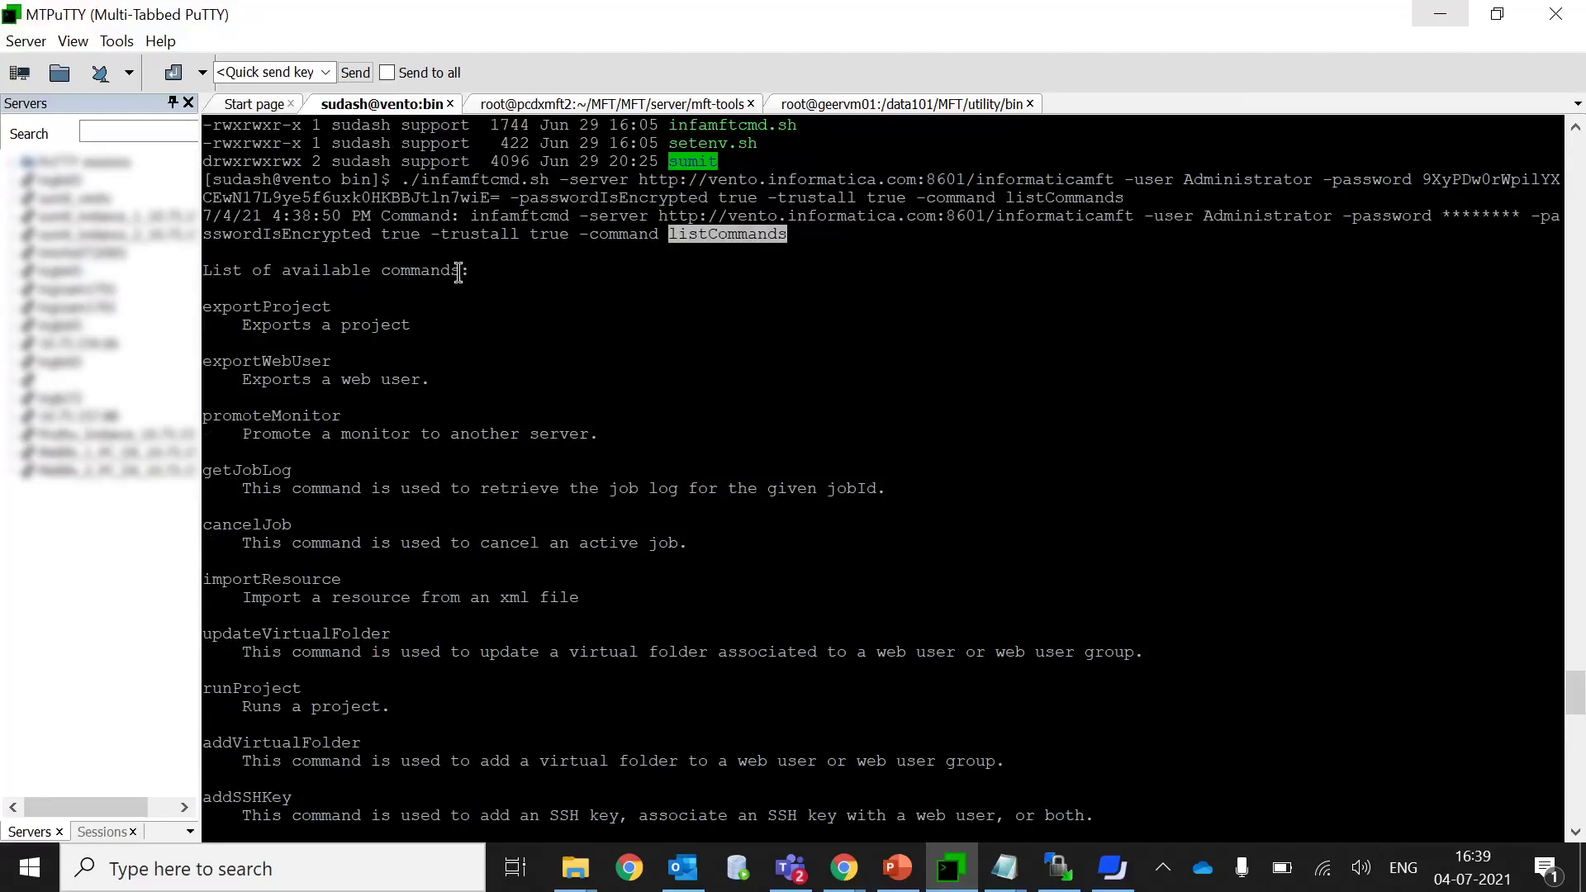
scroll(389, 382, down, 15)
scroll(394, 385, up, 10)
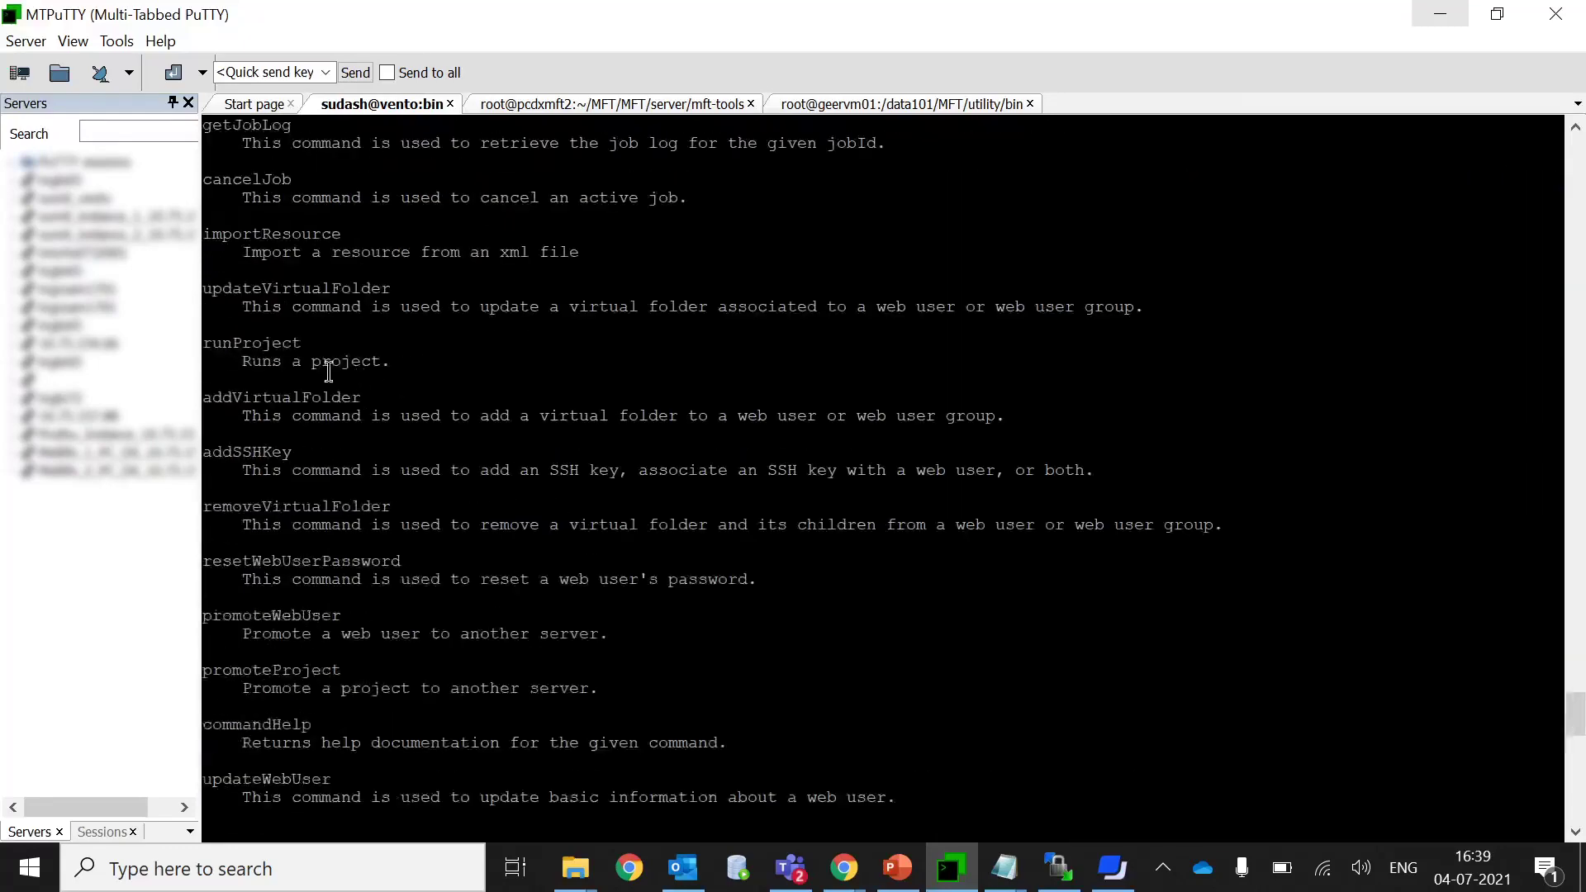
double_click(281, 341)
scroll(513, 325, up, 12)
scroll(342, 569, down, 20)
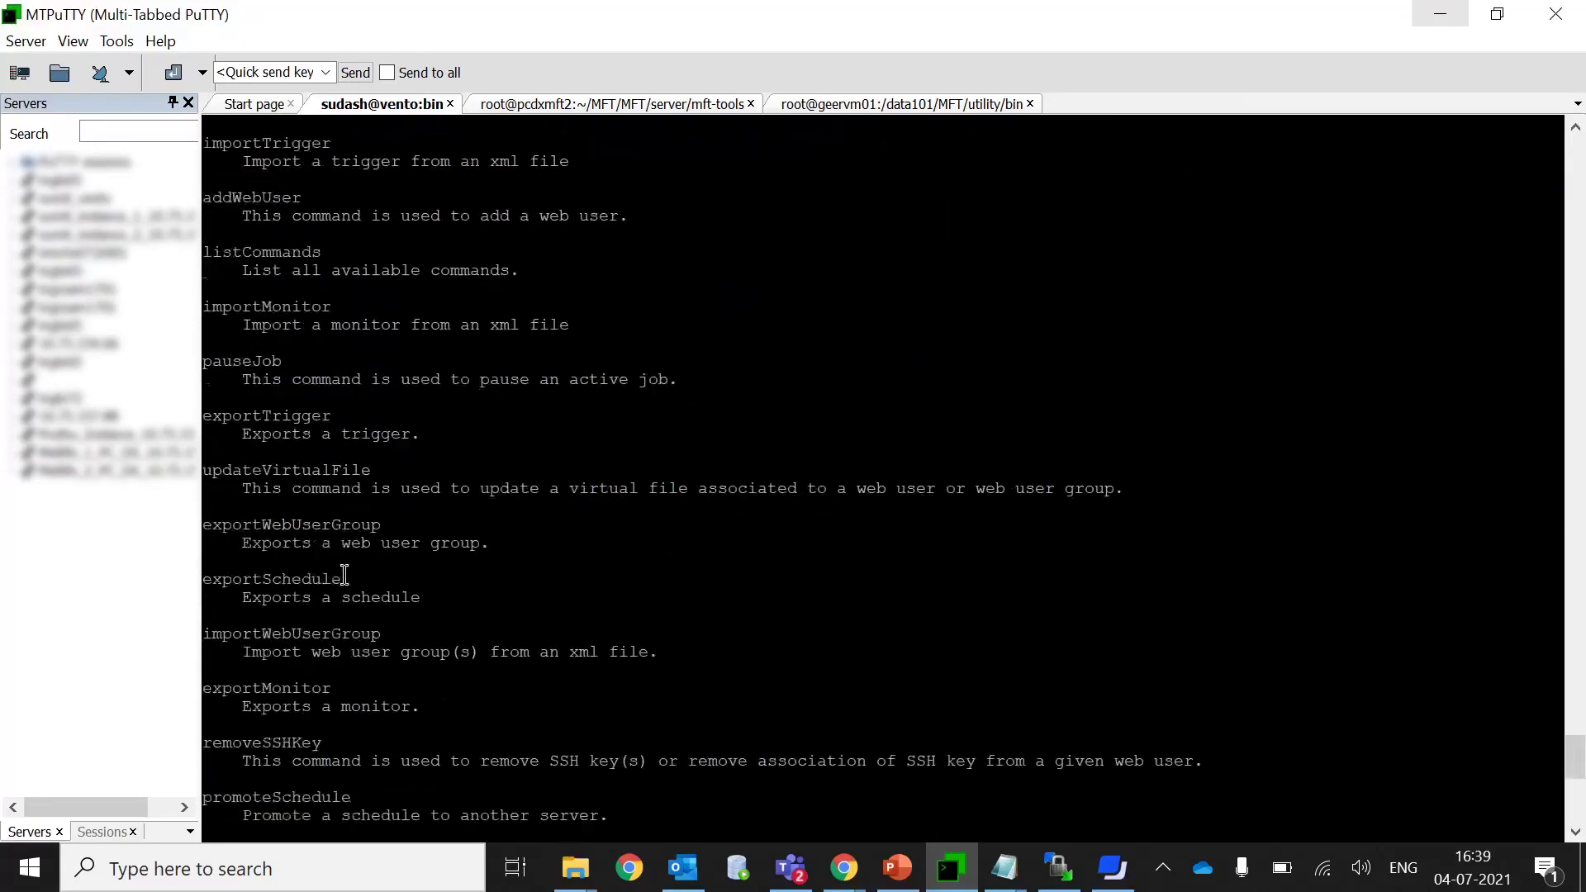
double_click(259, 578)
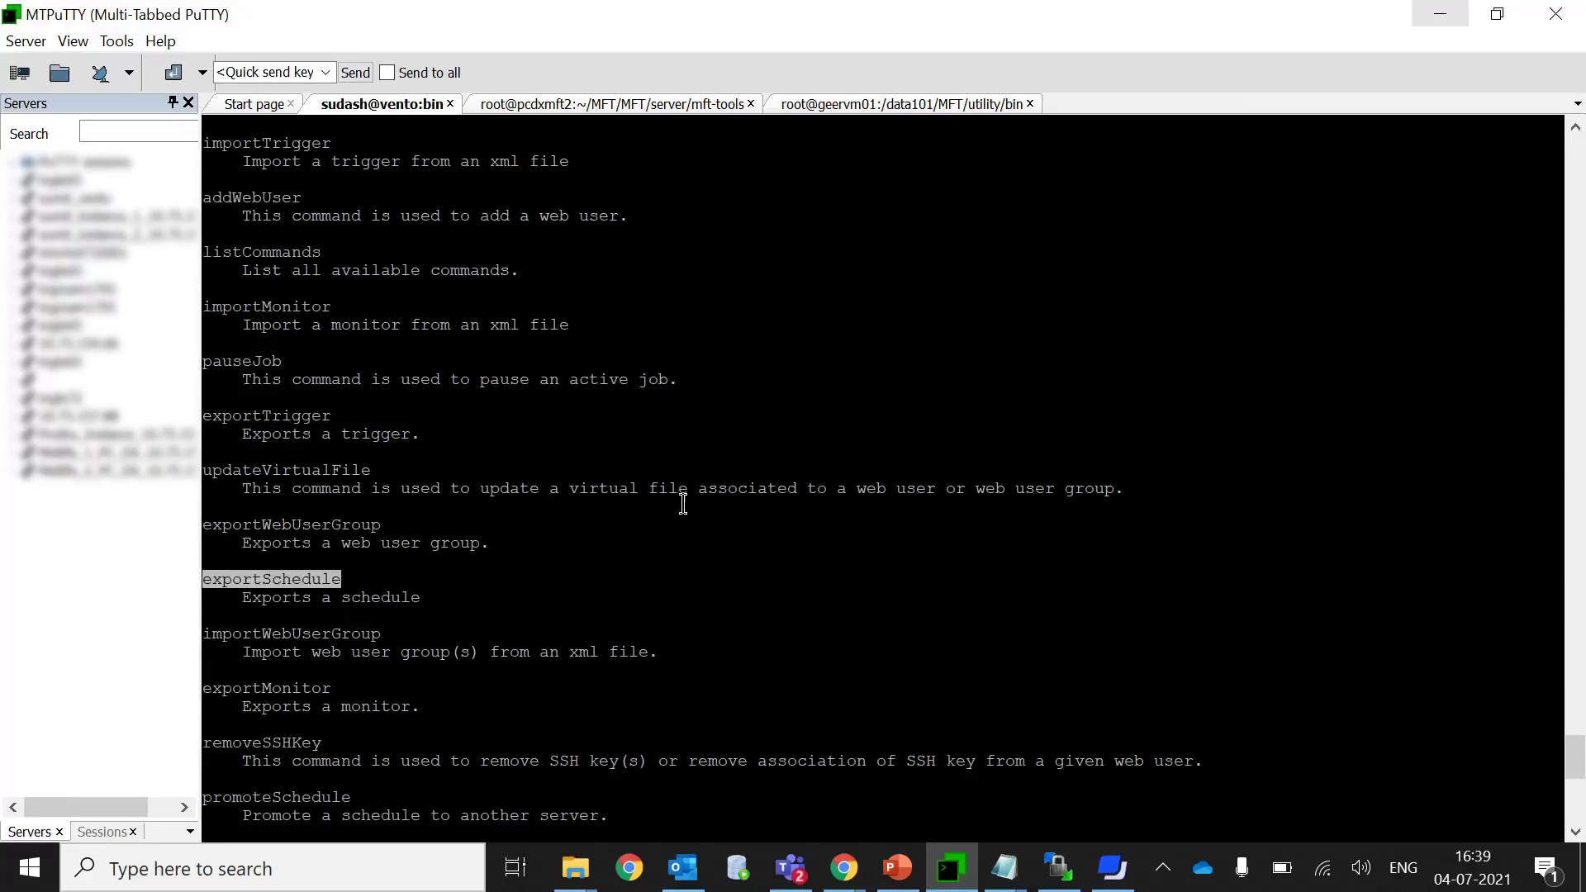
scroll(665, 504, up, 20)
scroll(664, 506, up, 6)
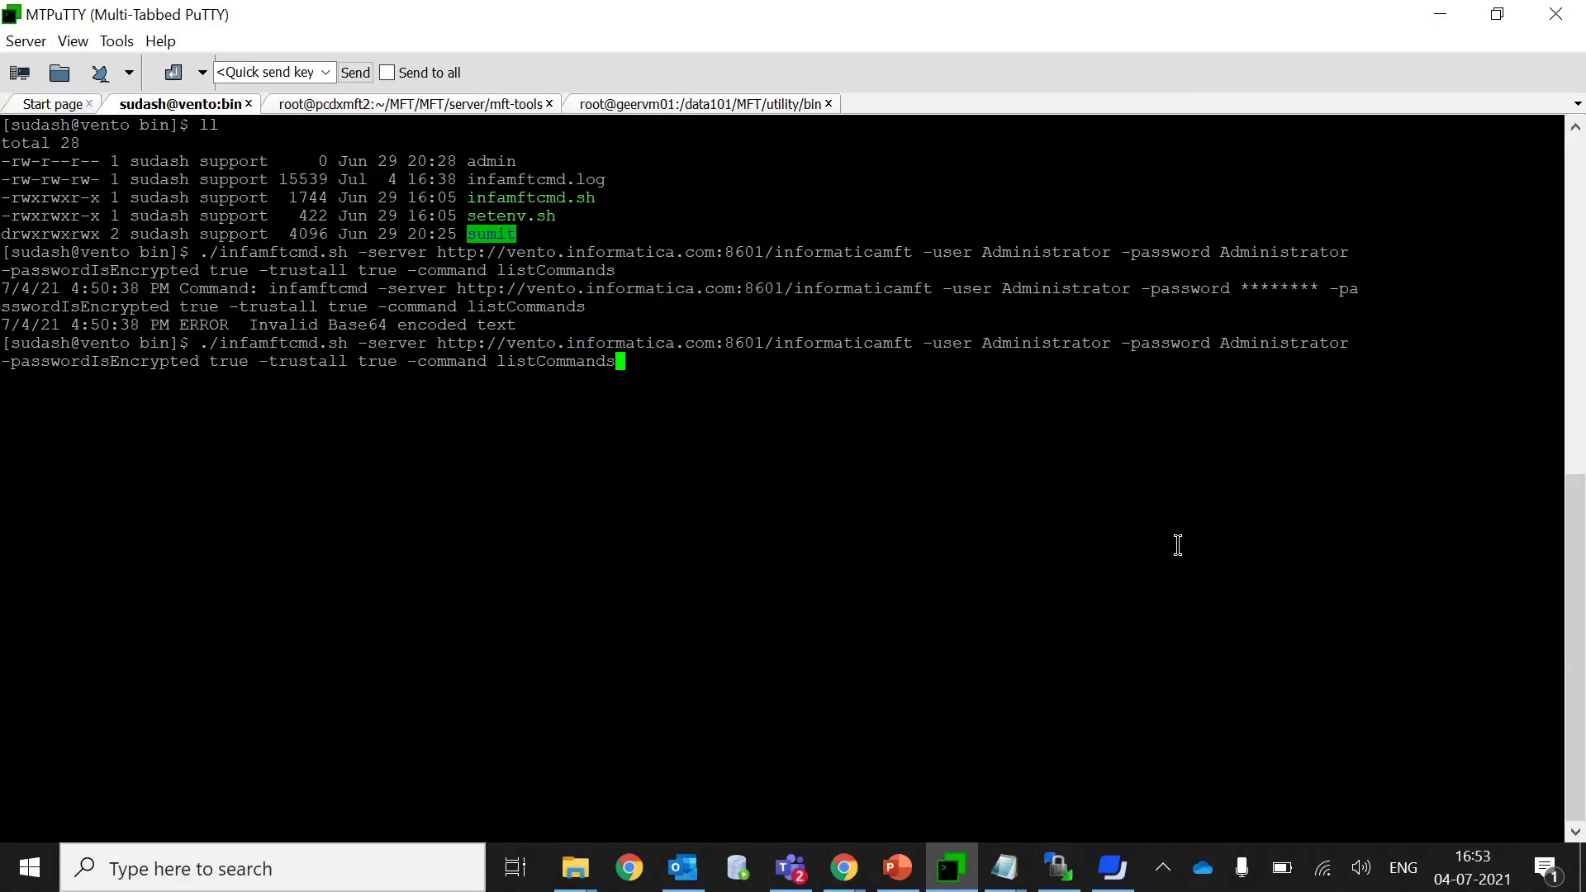
Highlight the Invalid Base64 error, the plain-text password and the -passwordIsEncrypted option.
drag(232, 324, 522, 326)
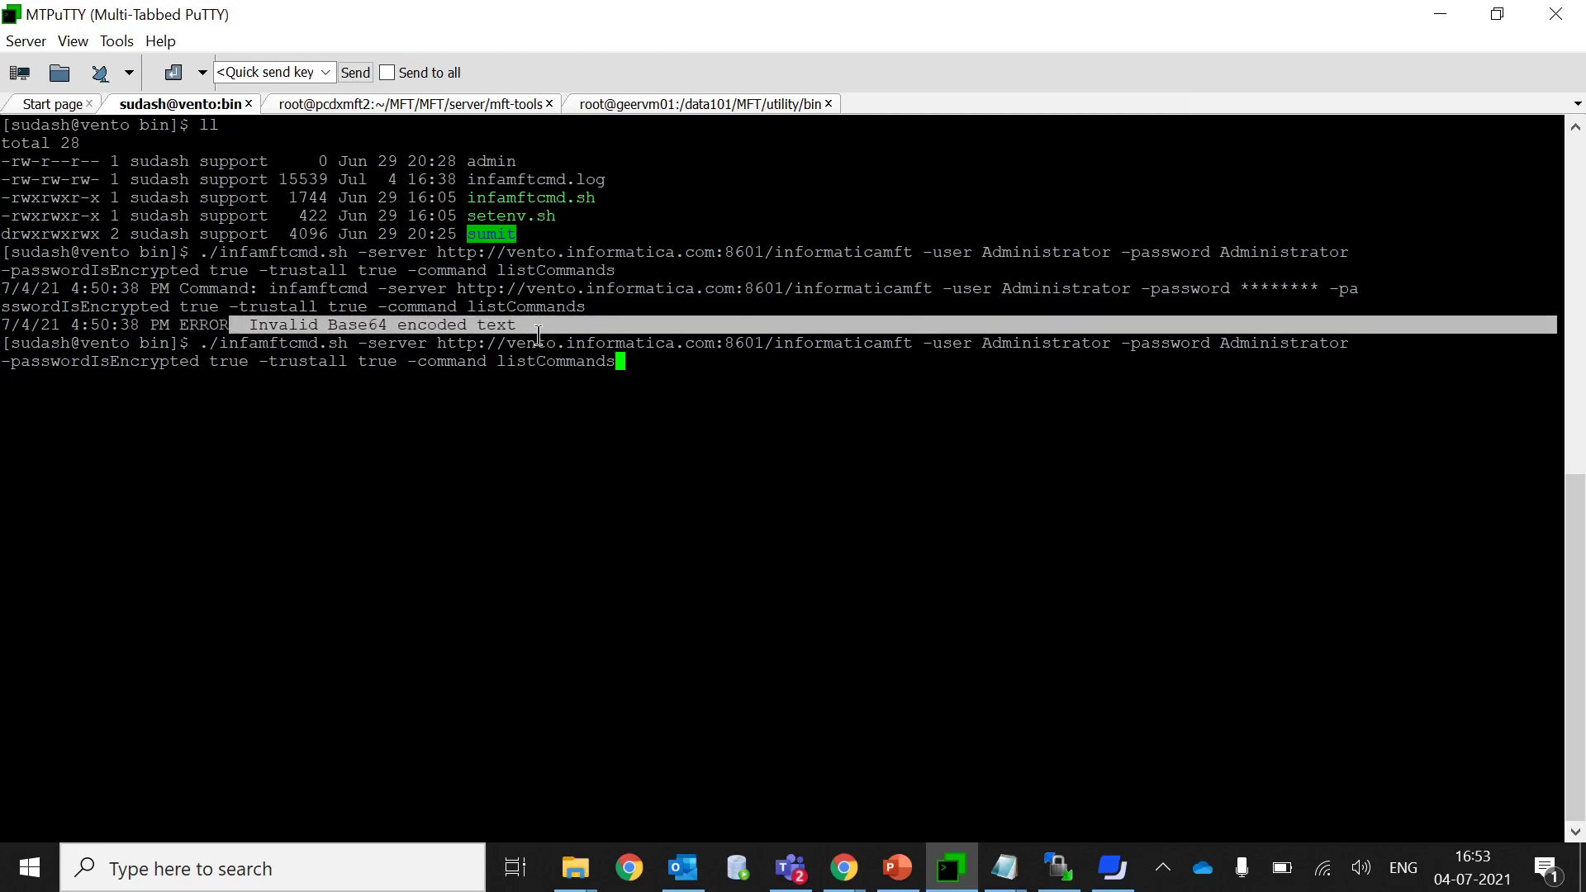
click(525, 324)
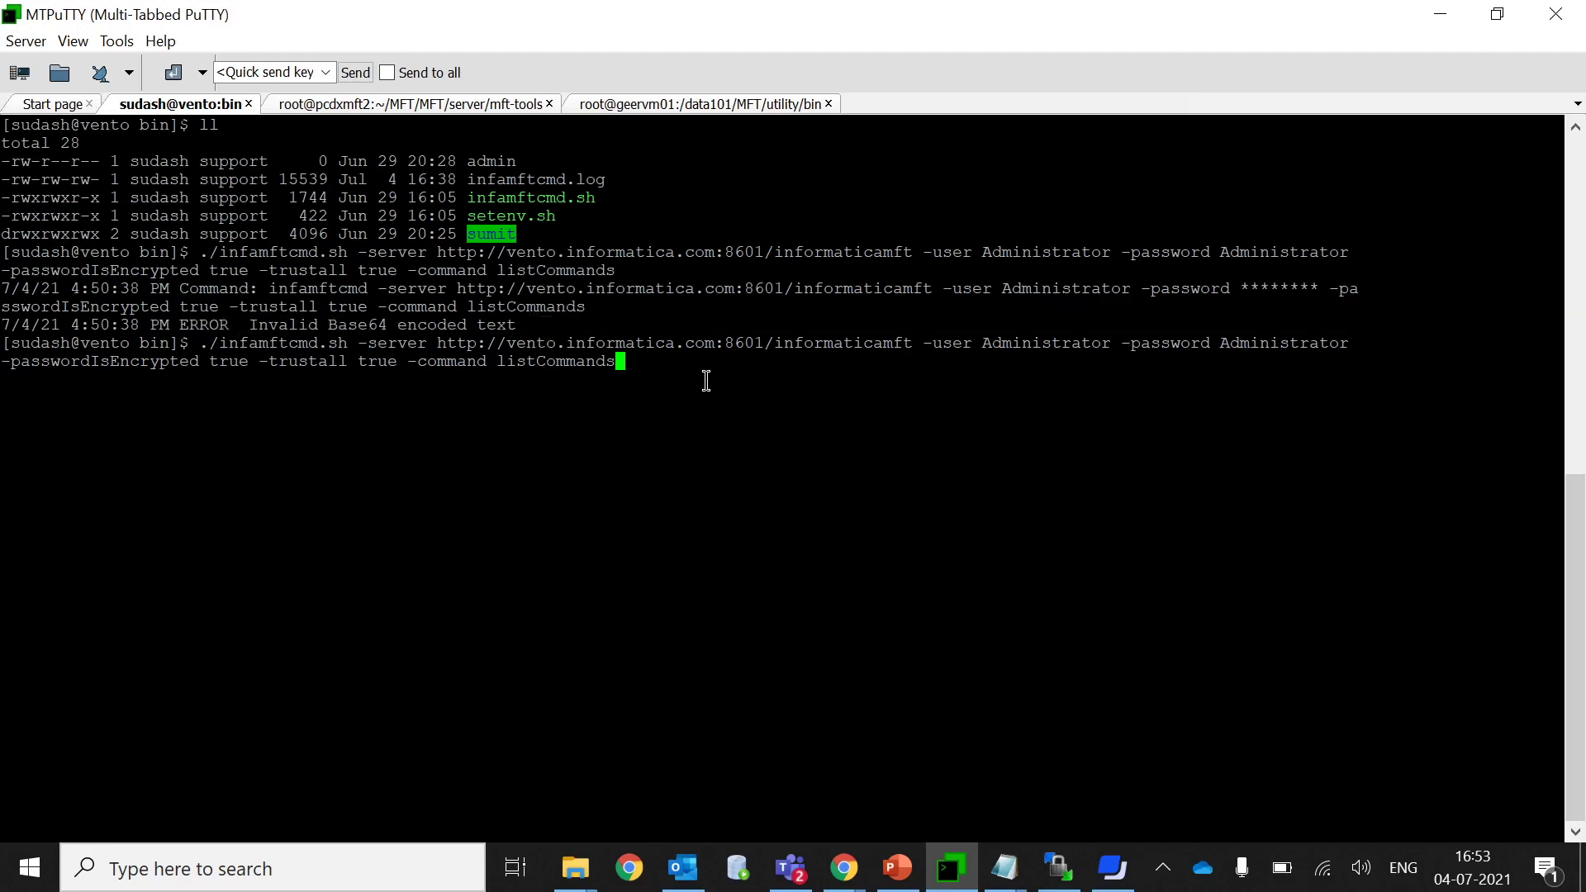
double_click(1280, 343)
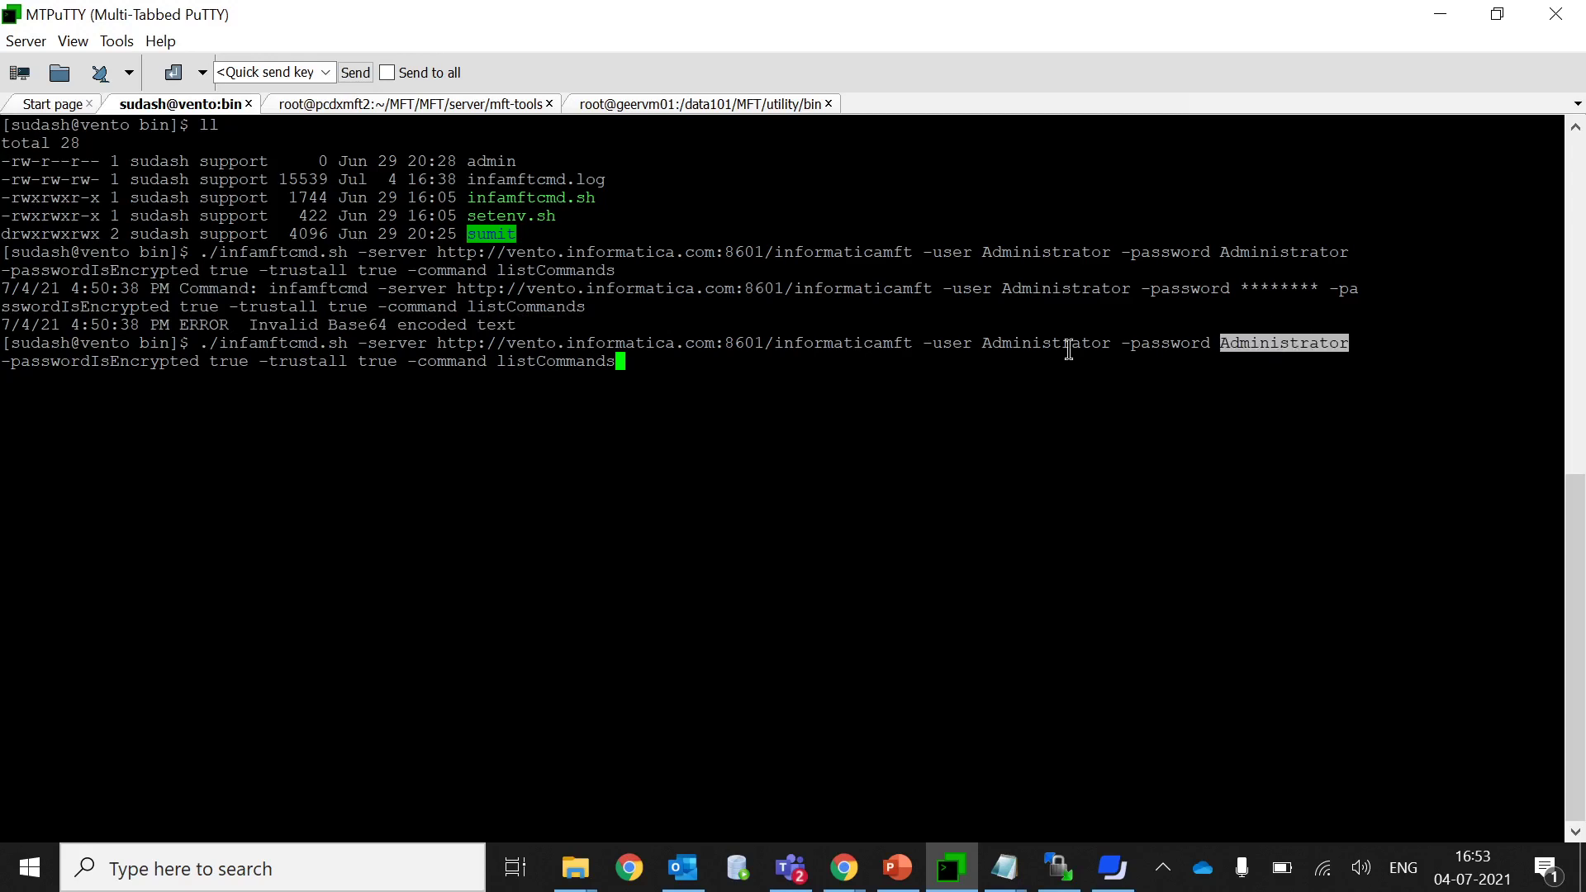
double_click(130, 270)
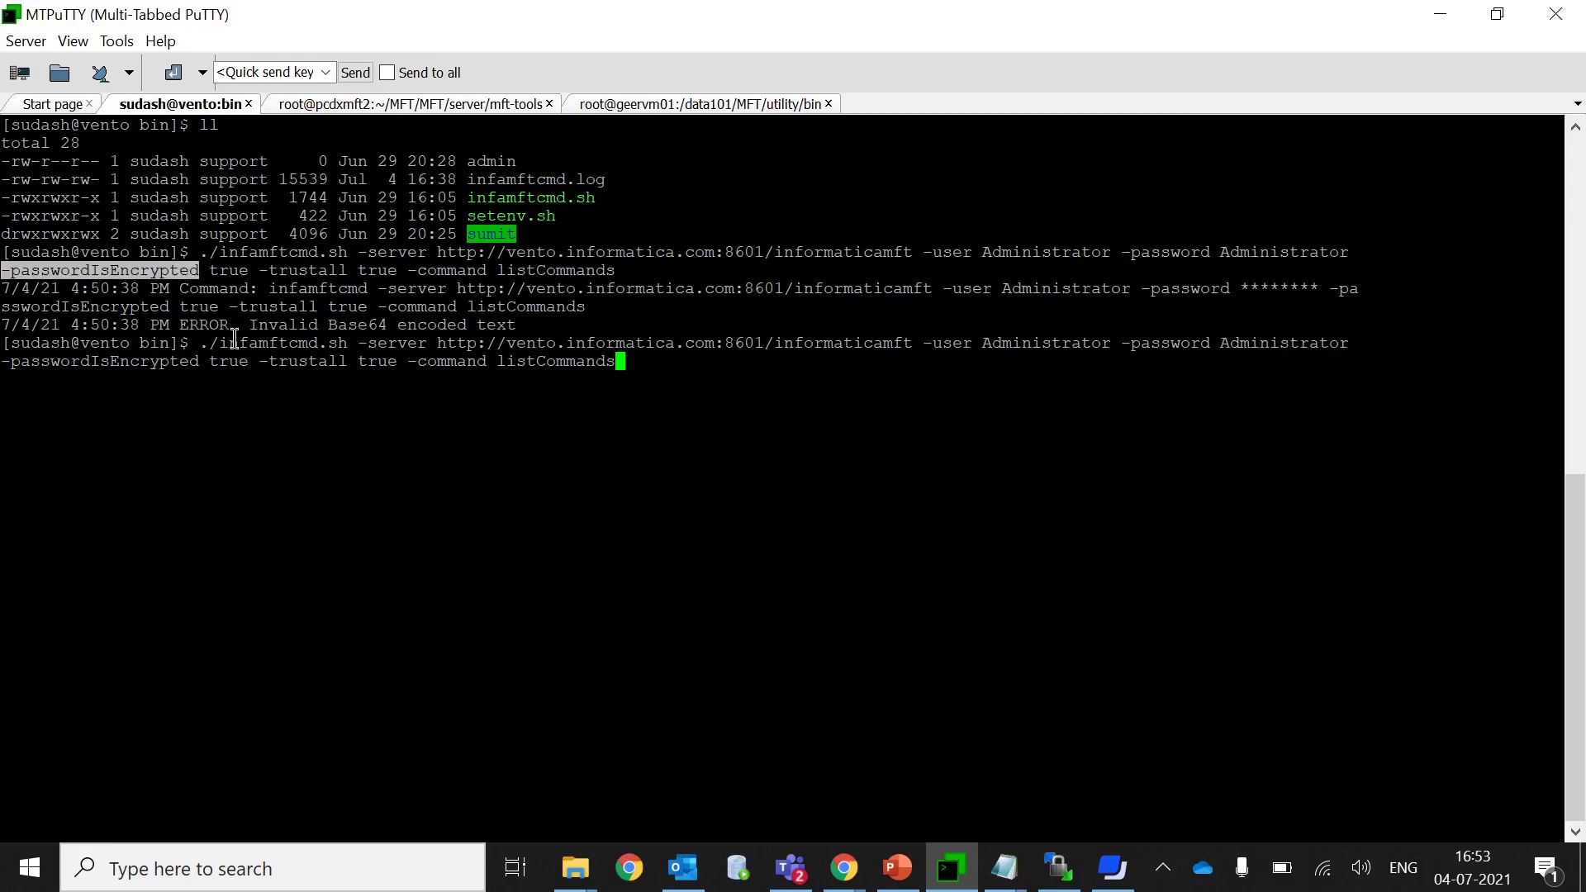
drag(202, 343, 616, 362)
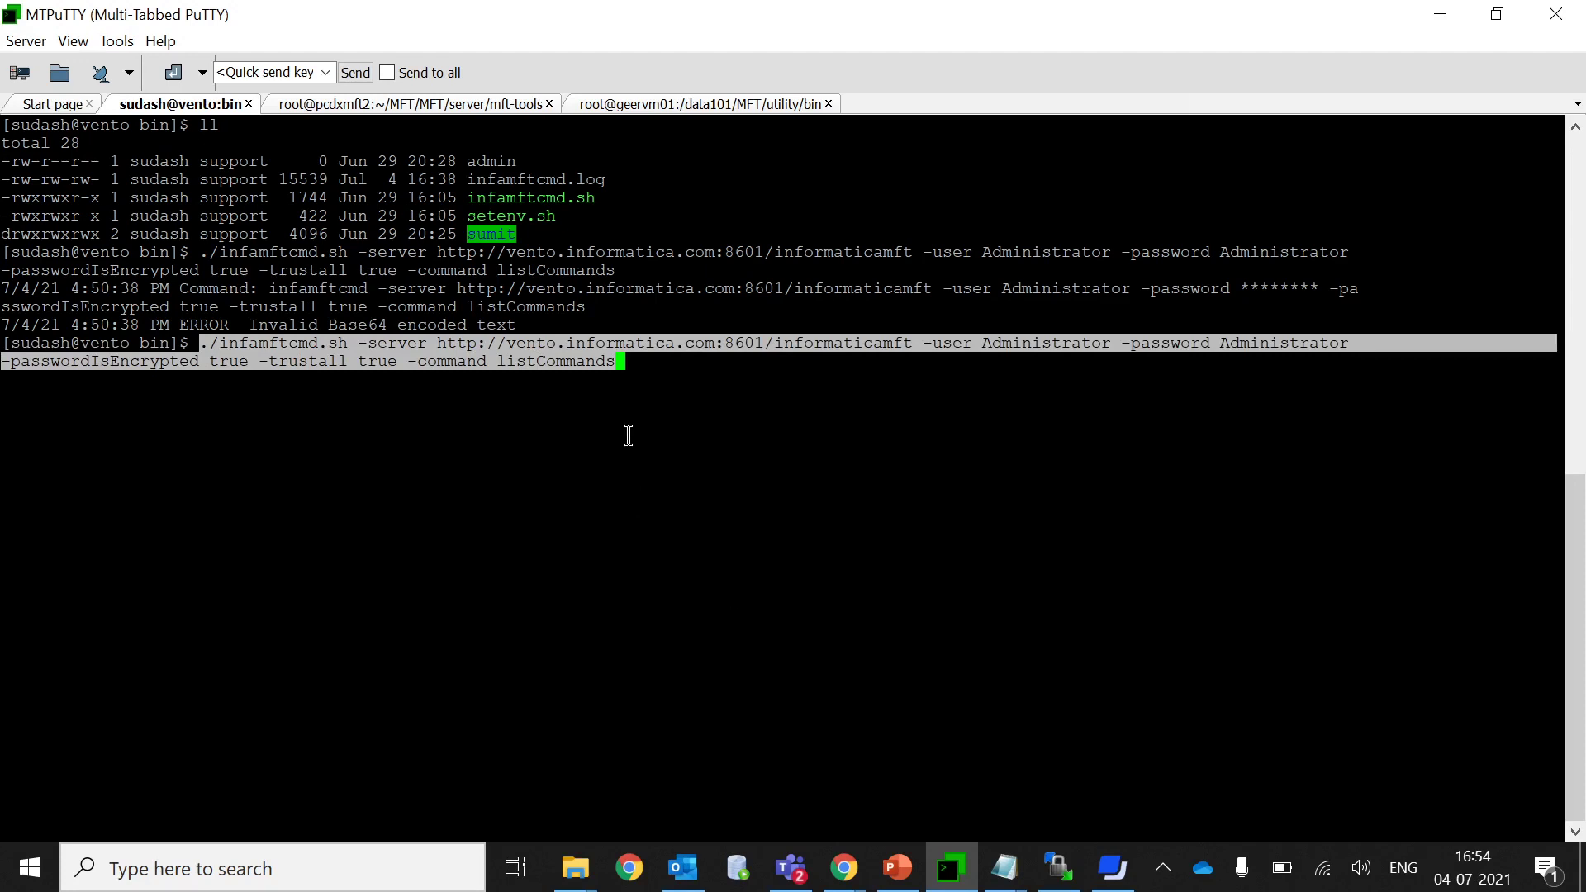
click(634, 371)
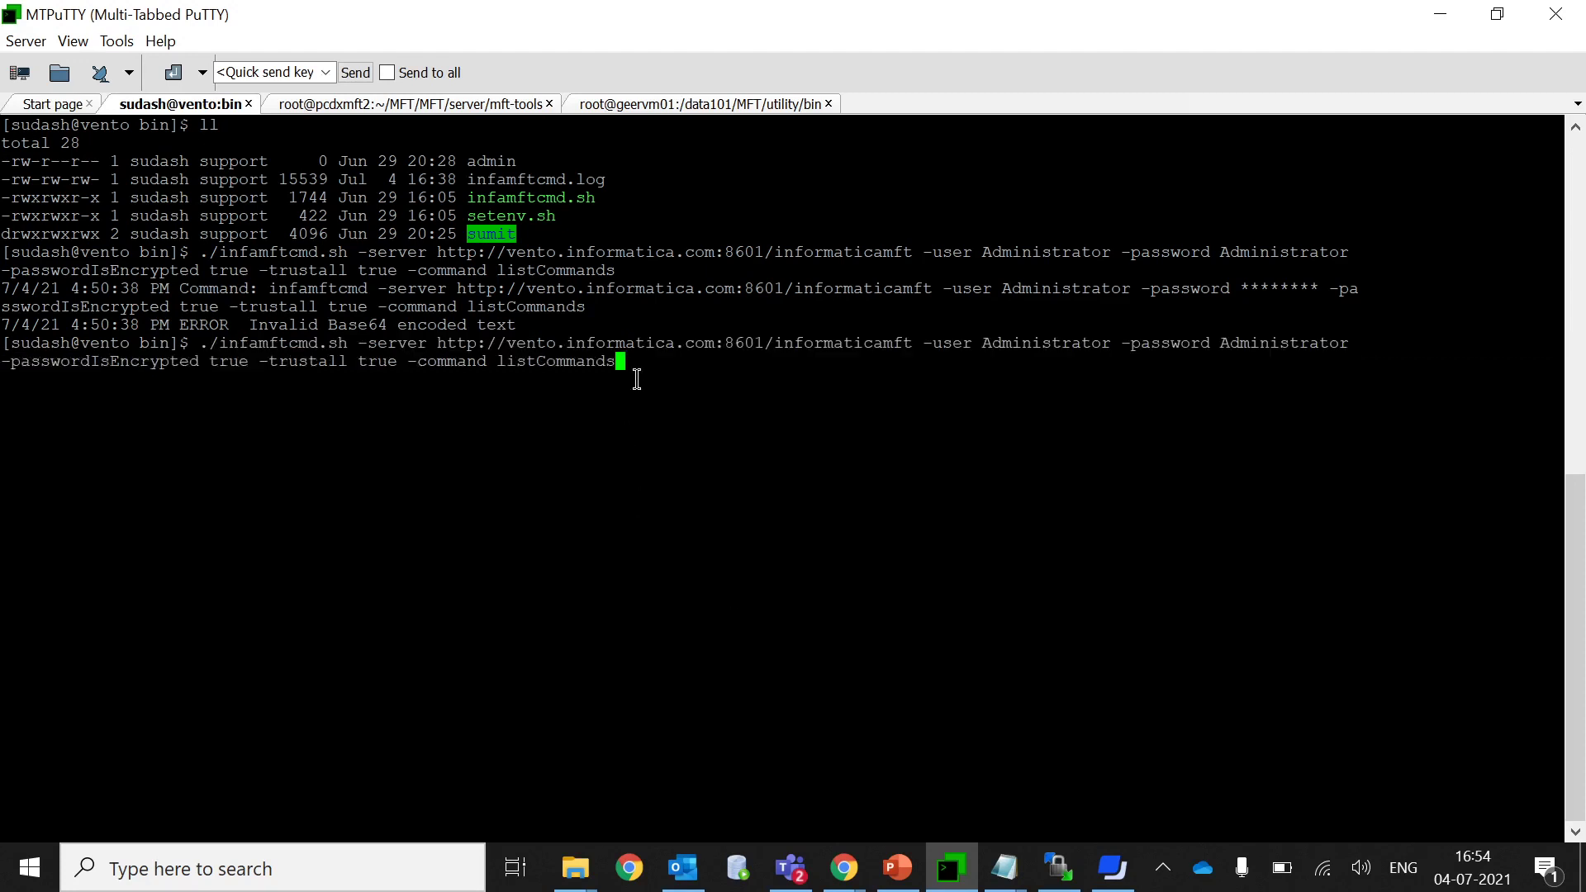
double_click(121, 357)
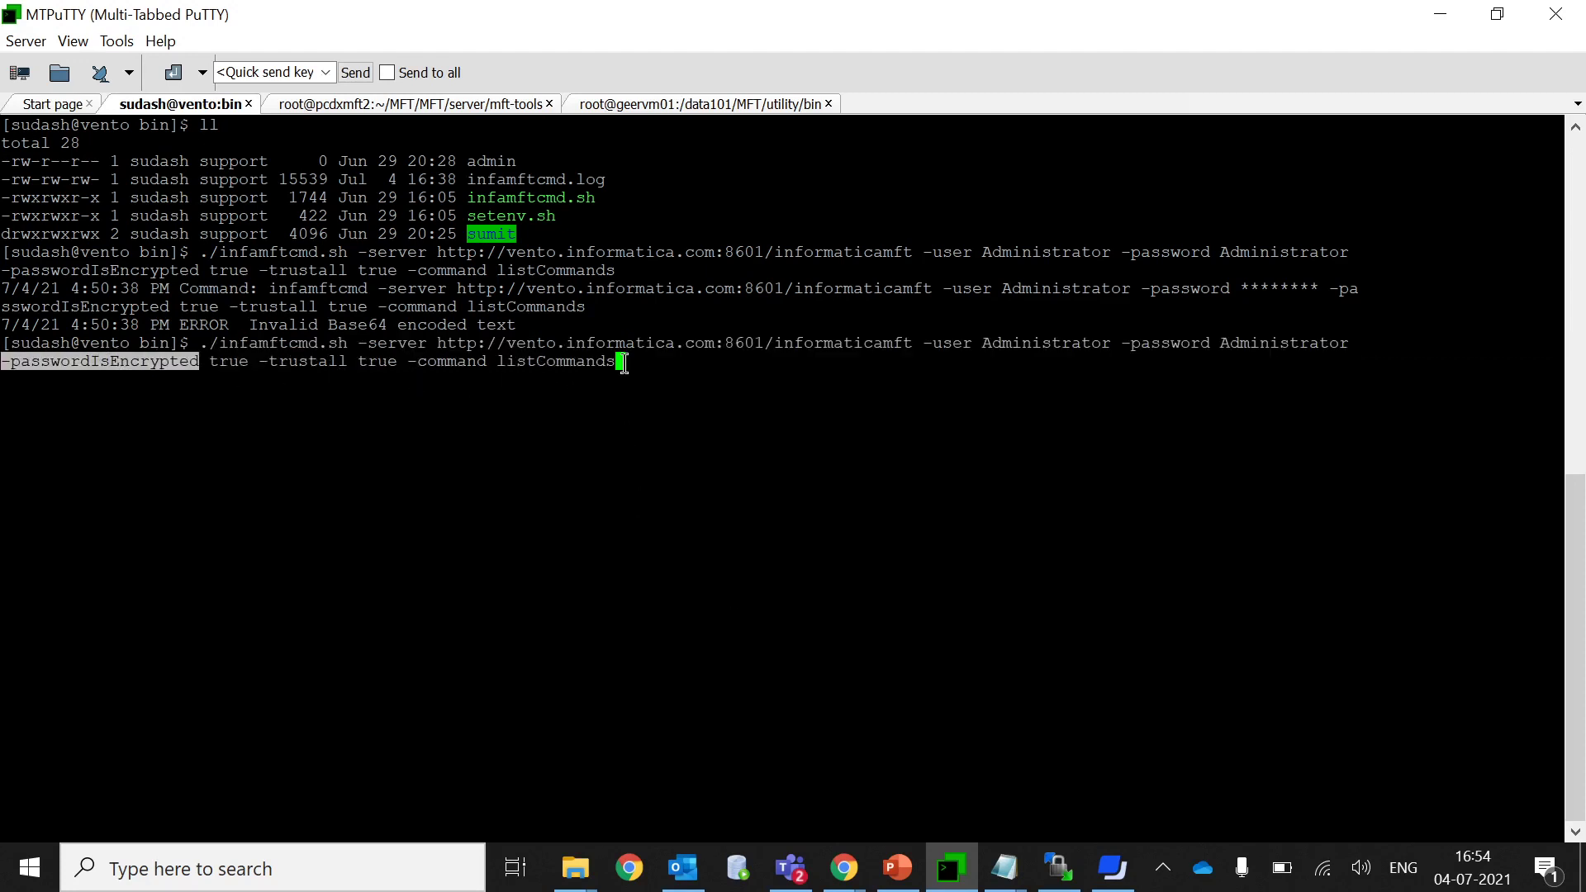
Rerun the plain-password command, get the Invalid Base64 error again, then show Notepad.
key(Return)
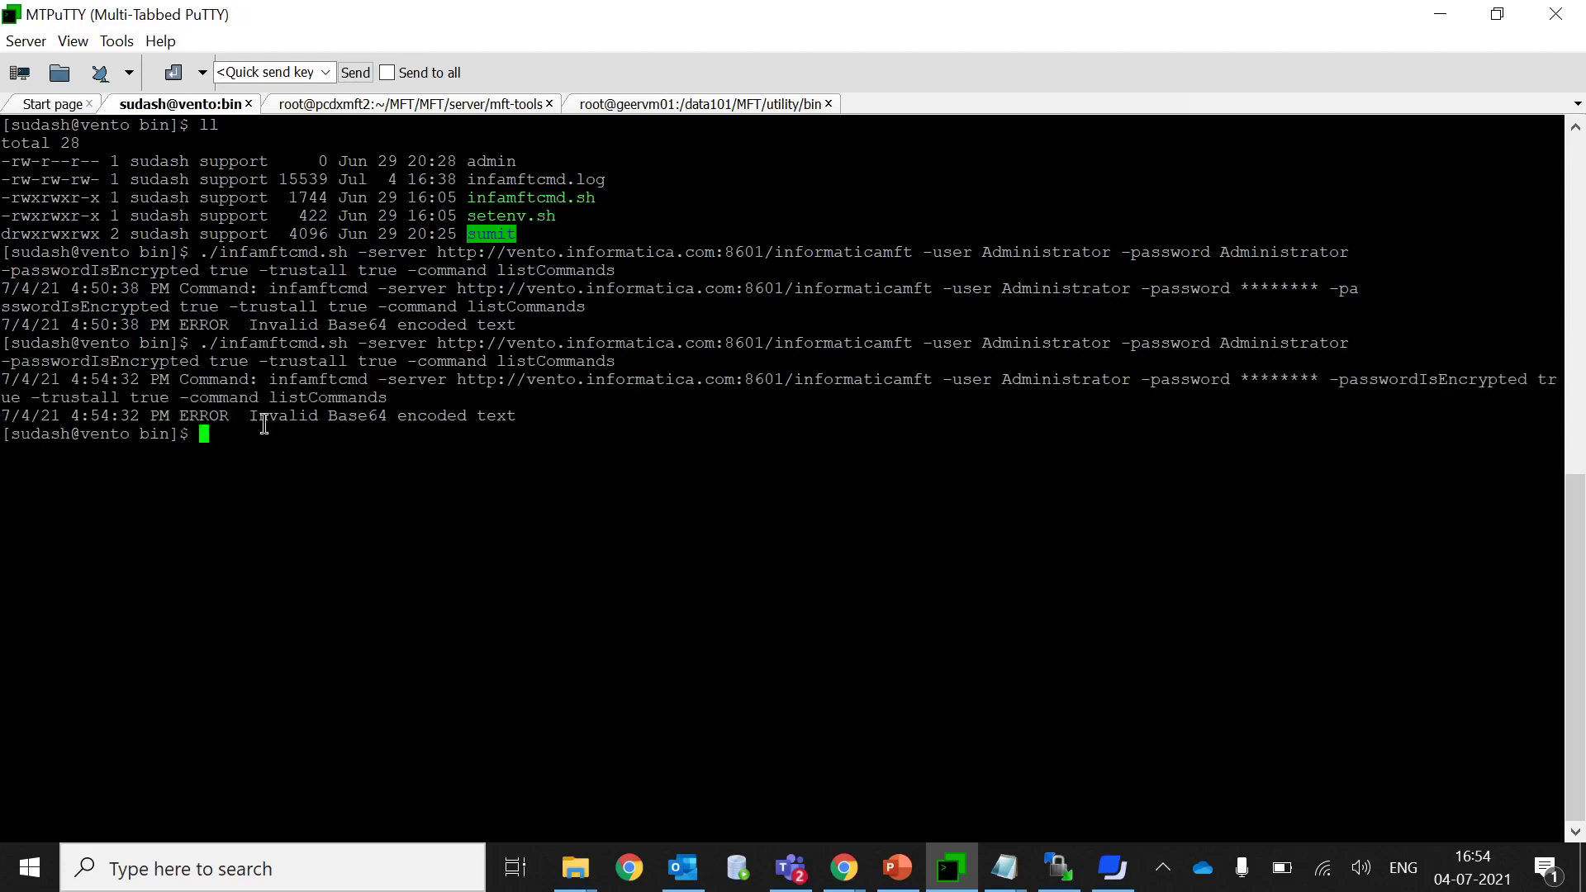
drag(189, 415, 515, 417)
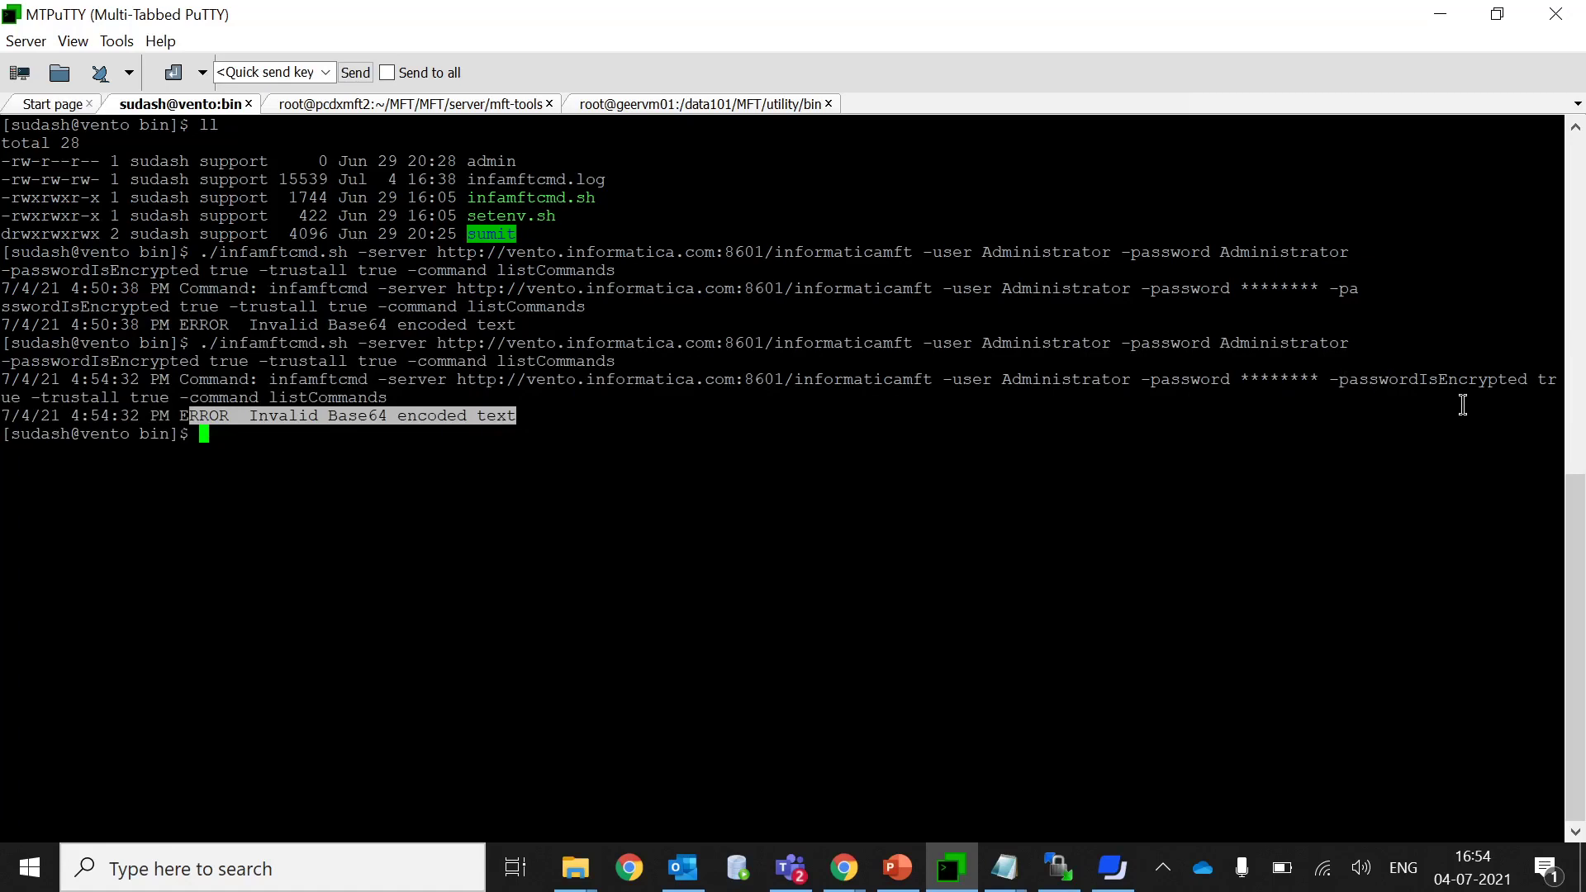
double_click(1492, 380)
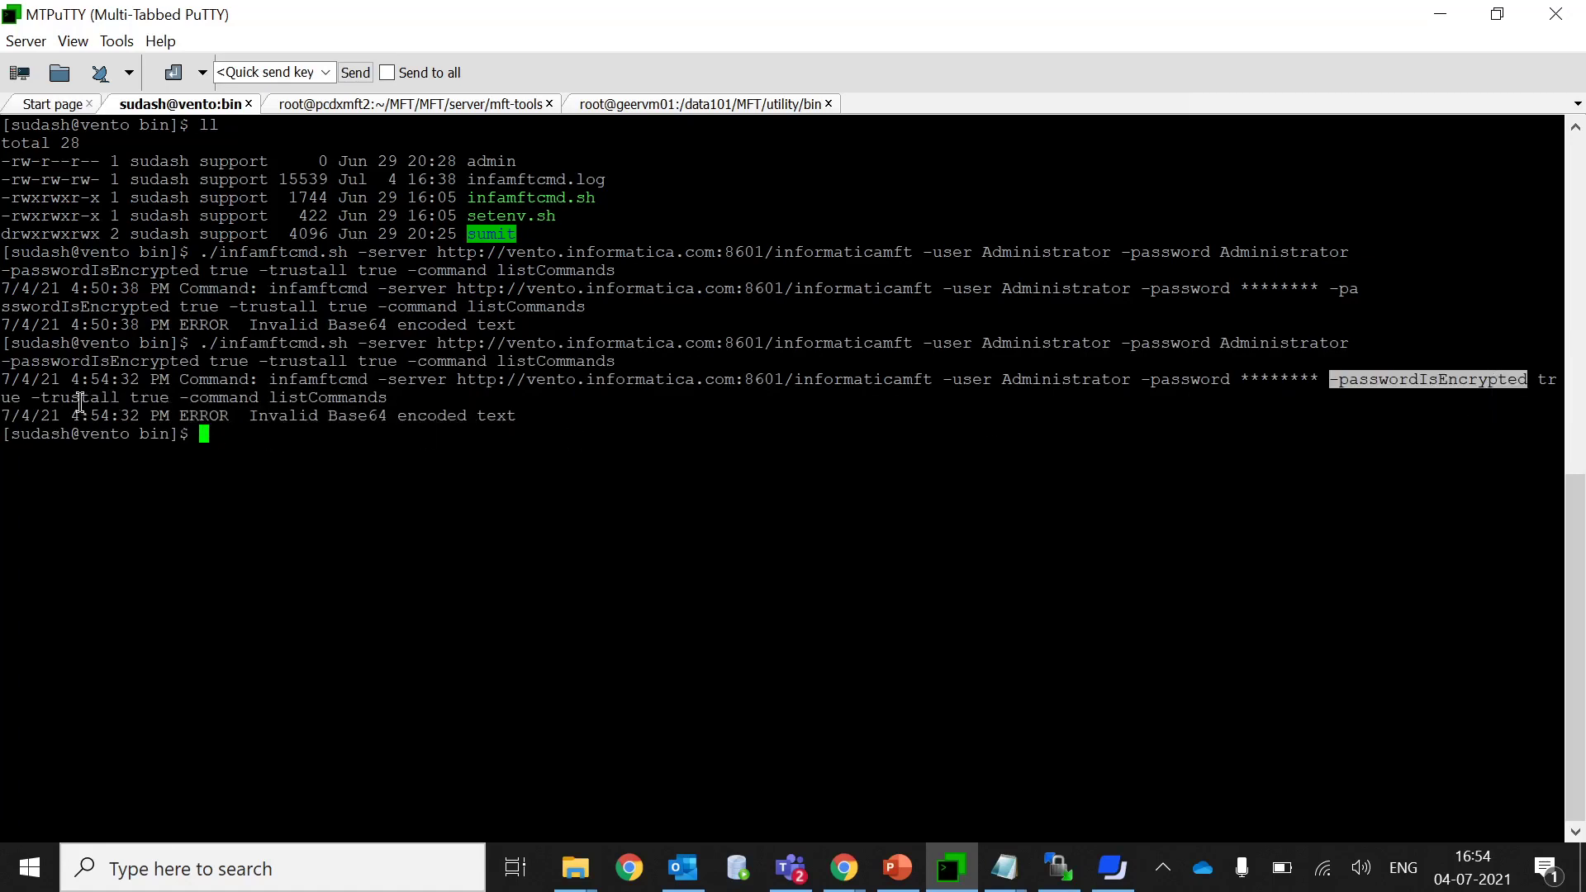
double_click(1284, 345)
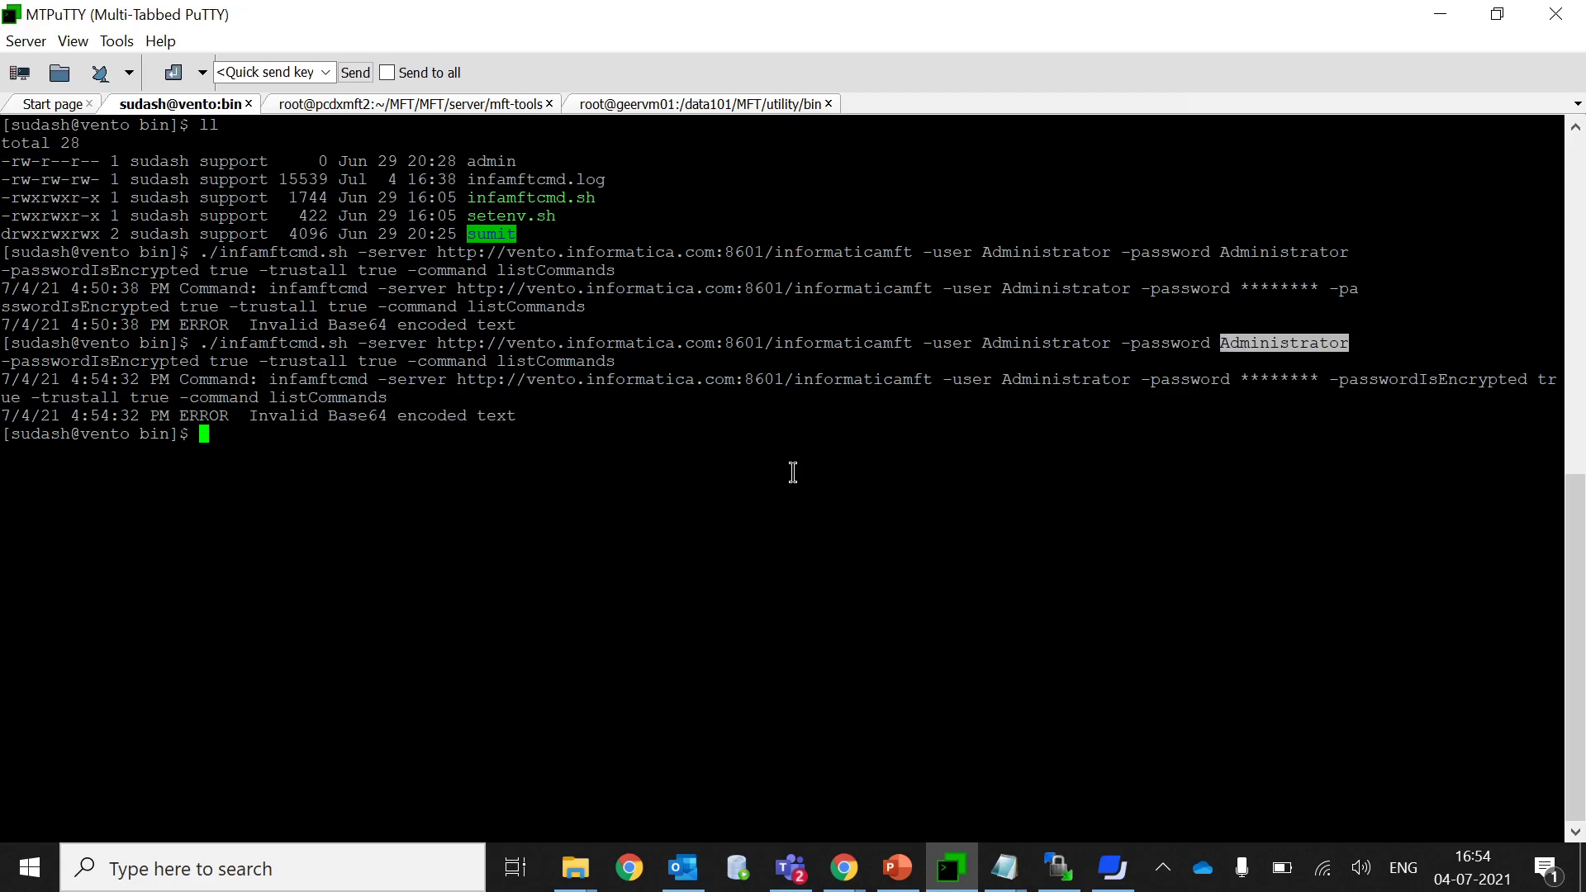
click(374, 449)
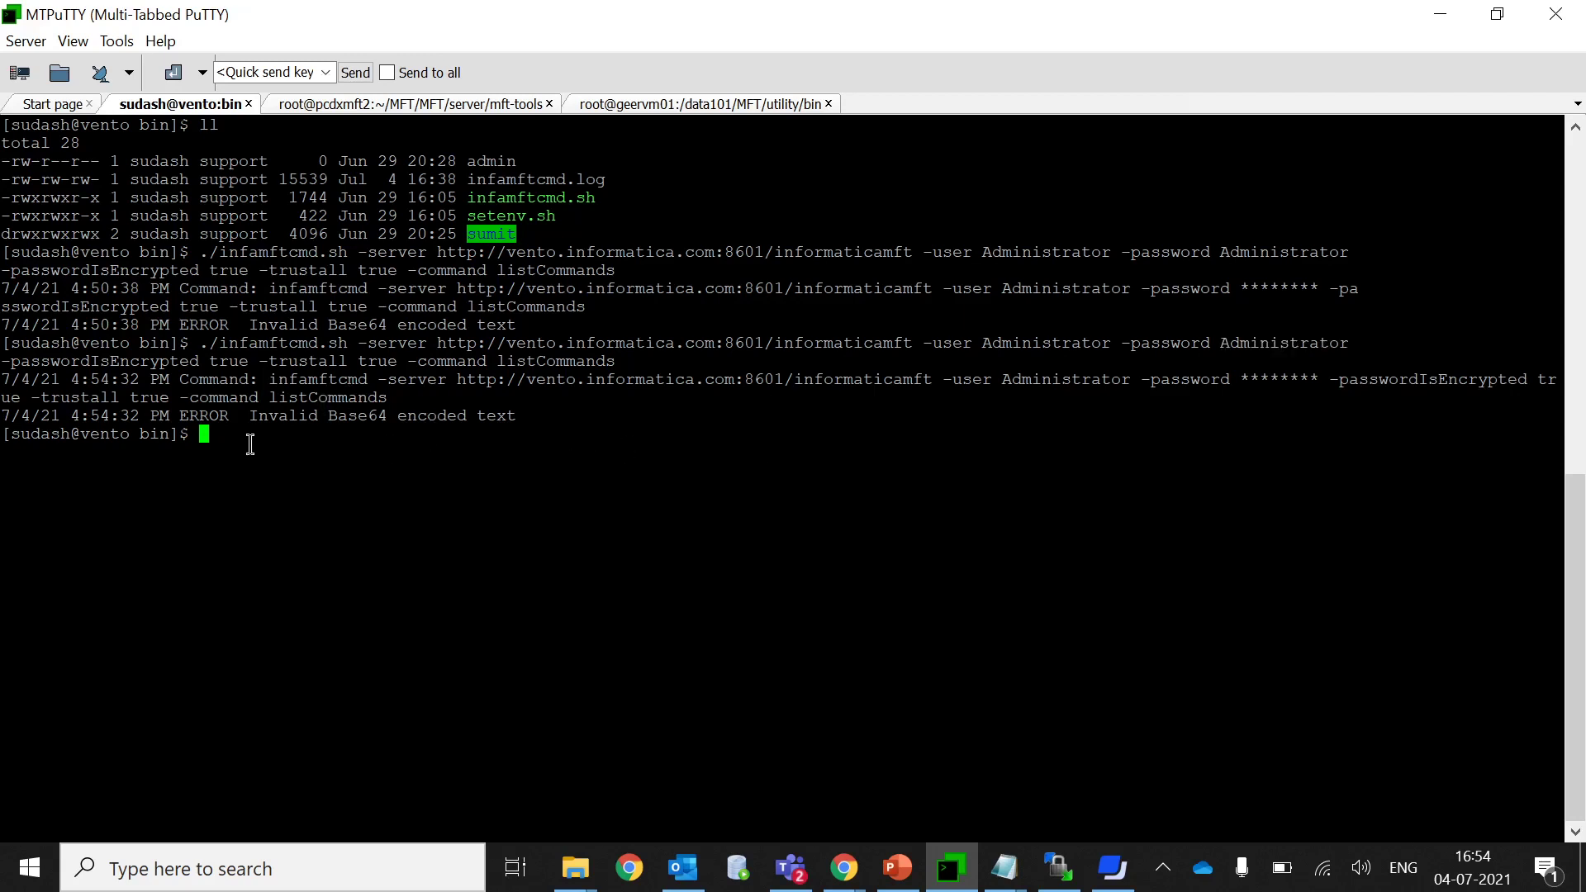
click(1003, 867)
Compare the encrypted password string in the notes with the plain-text password in the terminal.
click(603, 760)
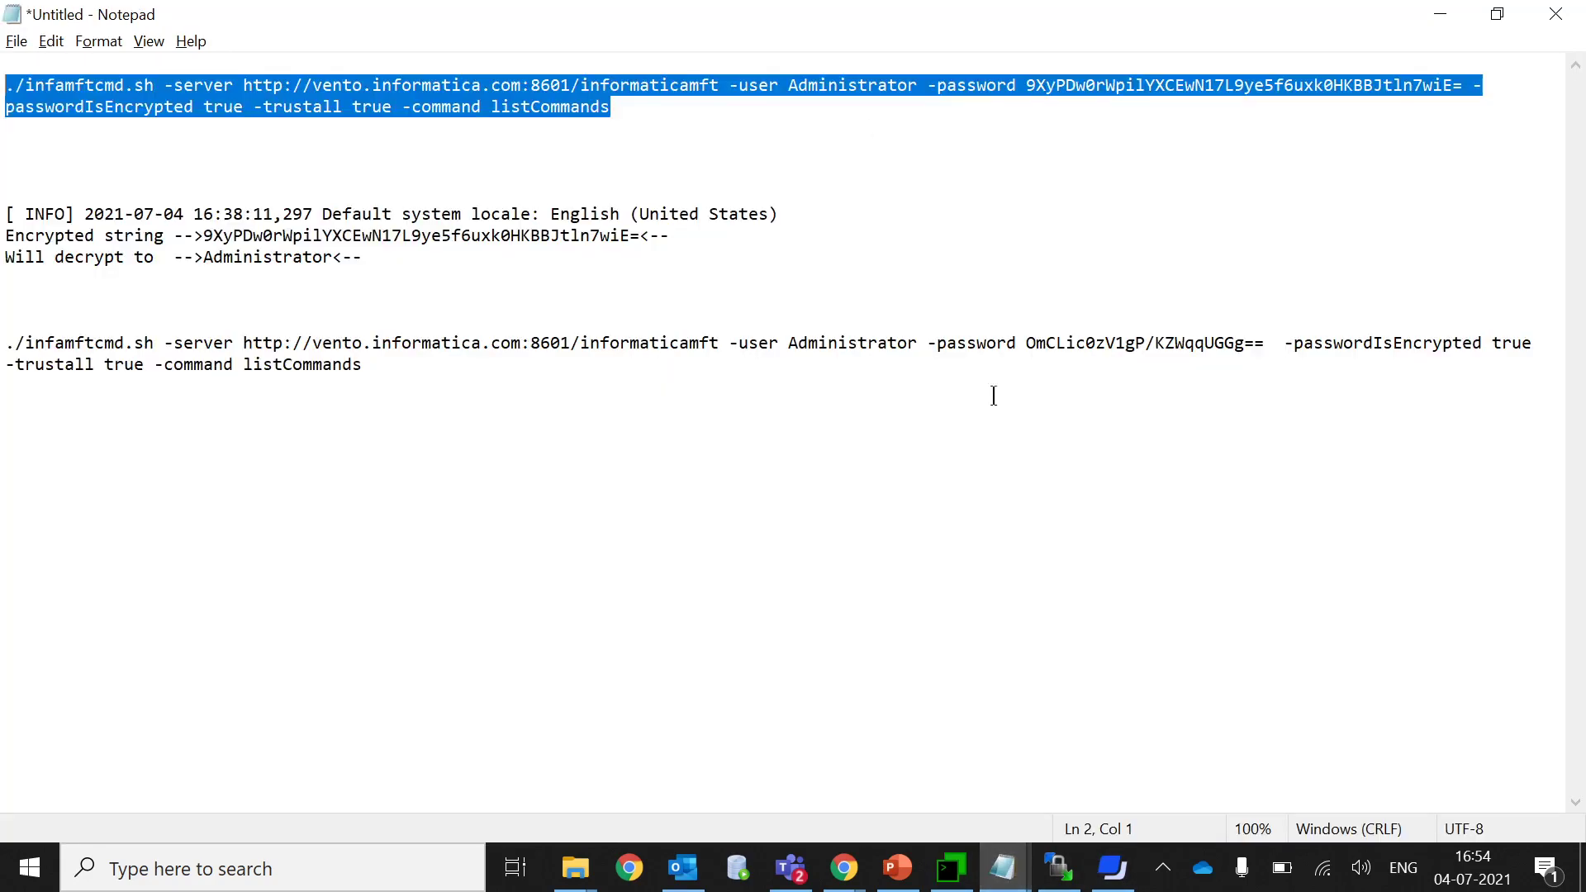
double_click(245, 236)
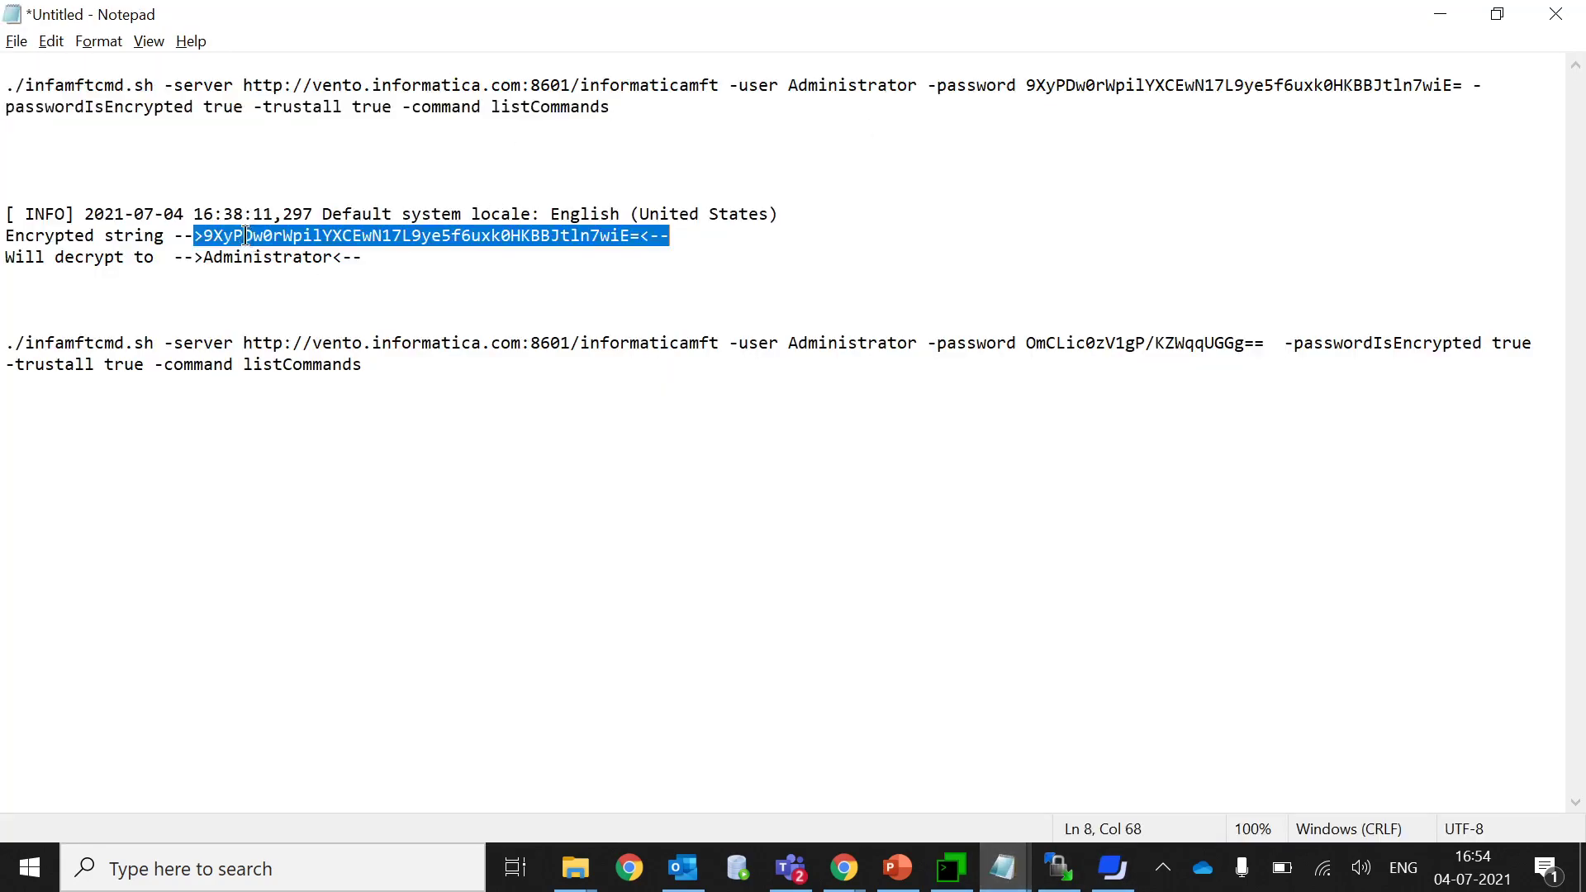
click(1441, 14)
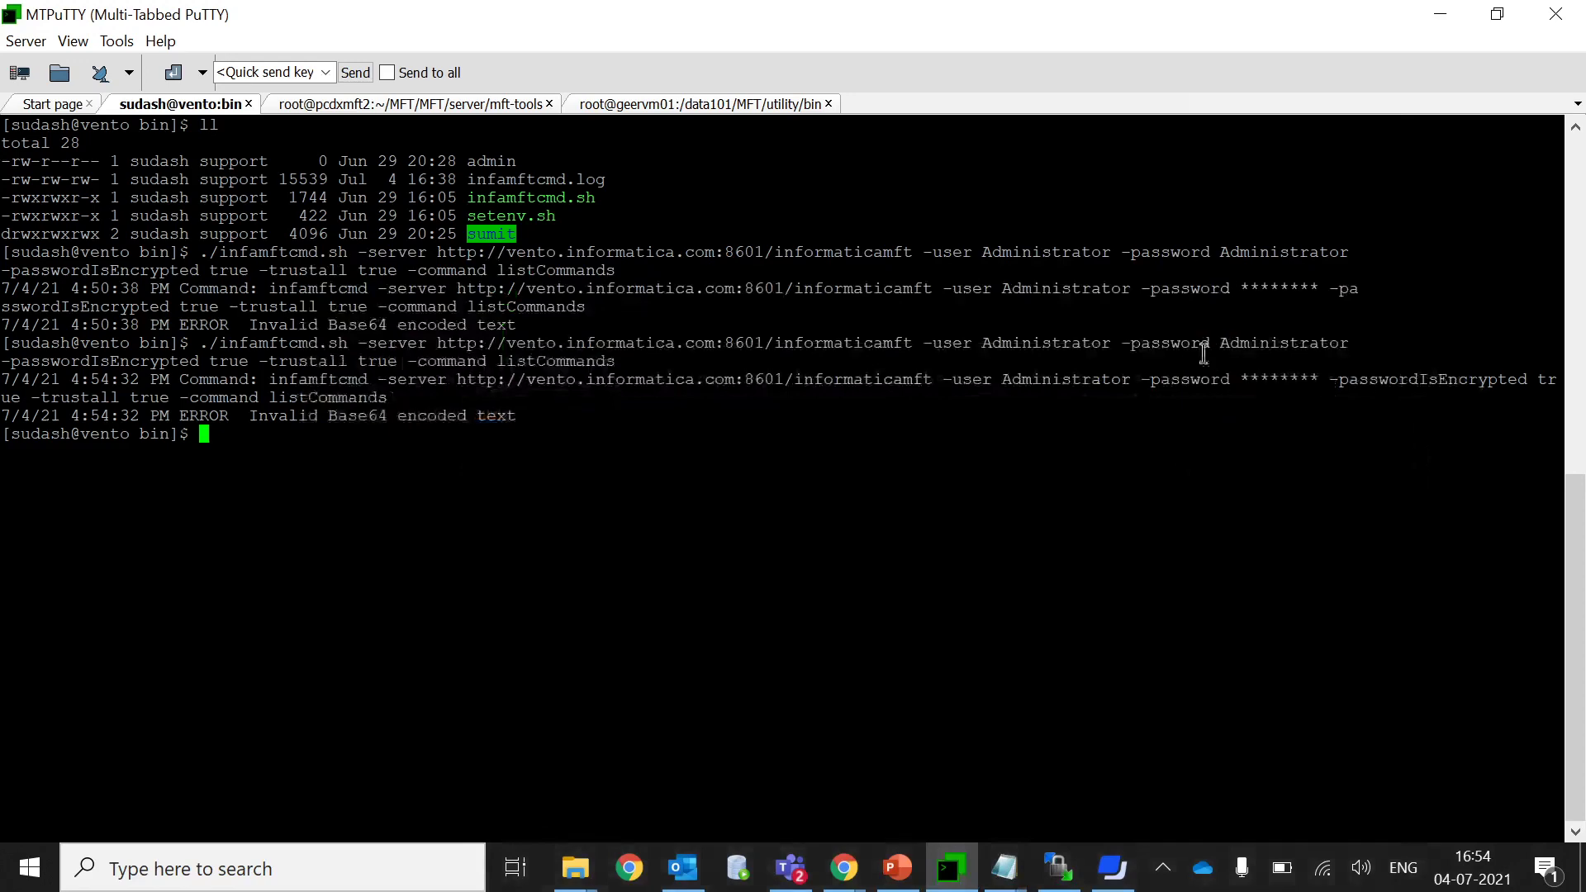
double_click(1262, 344)
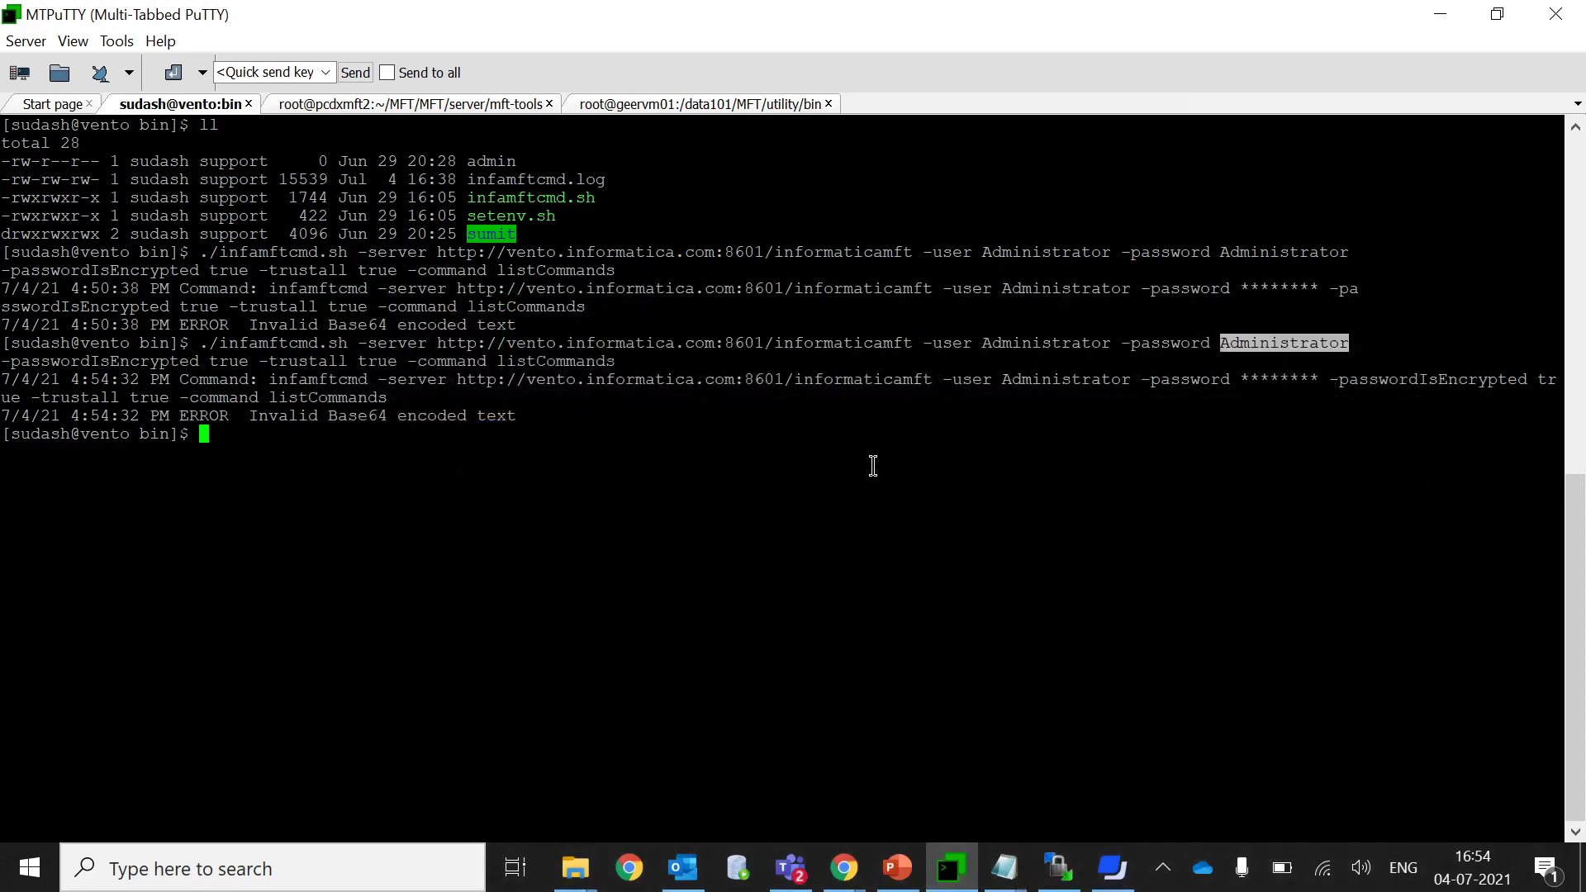
Copy the saved encrypted-password command from Notepad and rerun it successfully in the terminal.
mouse_move(1003, 867)
click(697, 735)
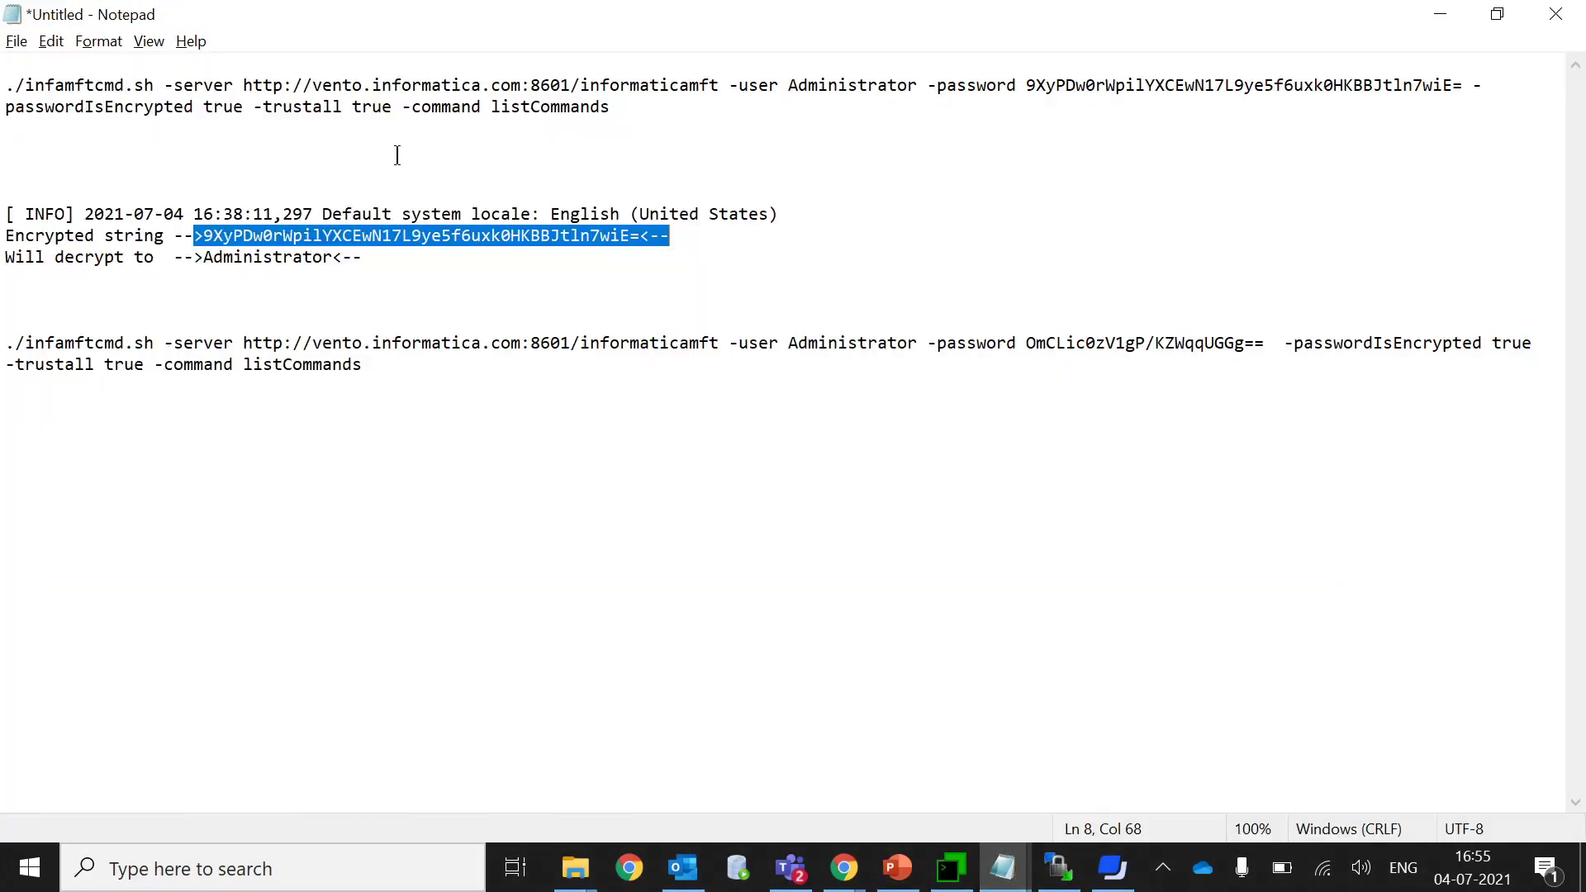
drag(612, 108, 7, 83)
right_click(3, 85)
click(76, 164)
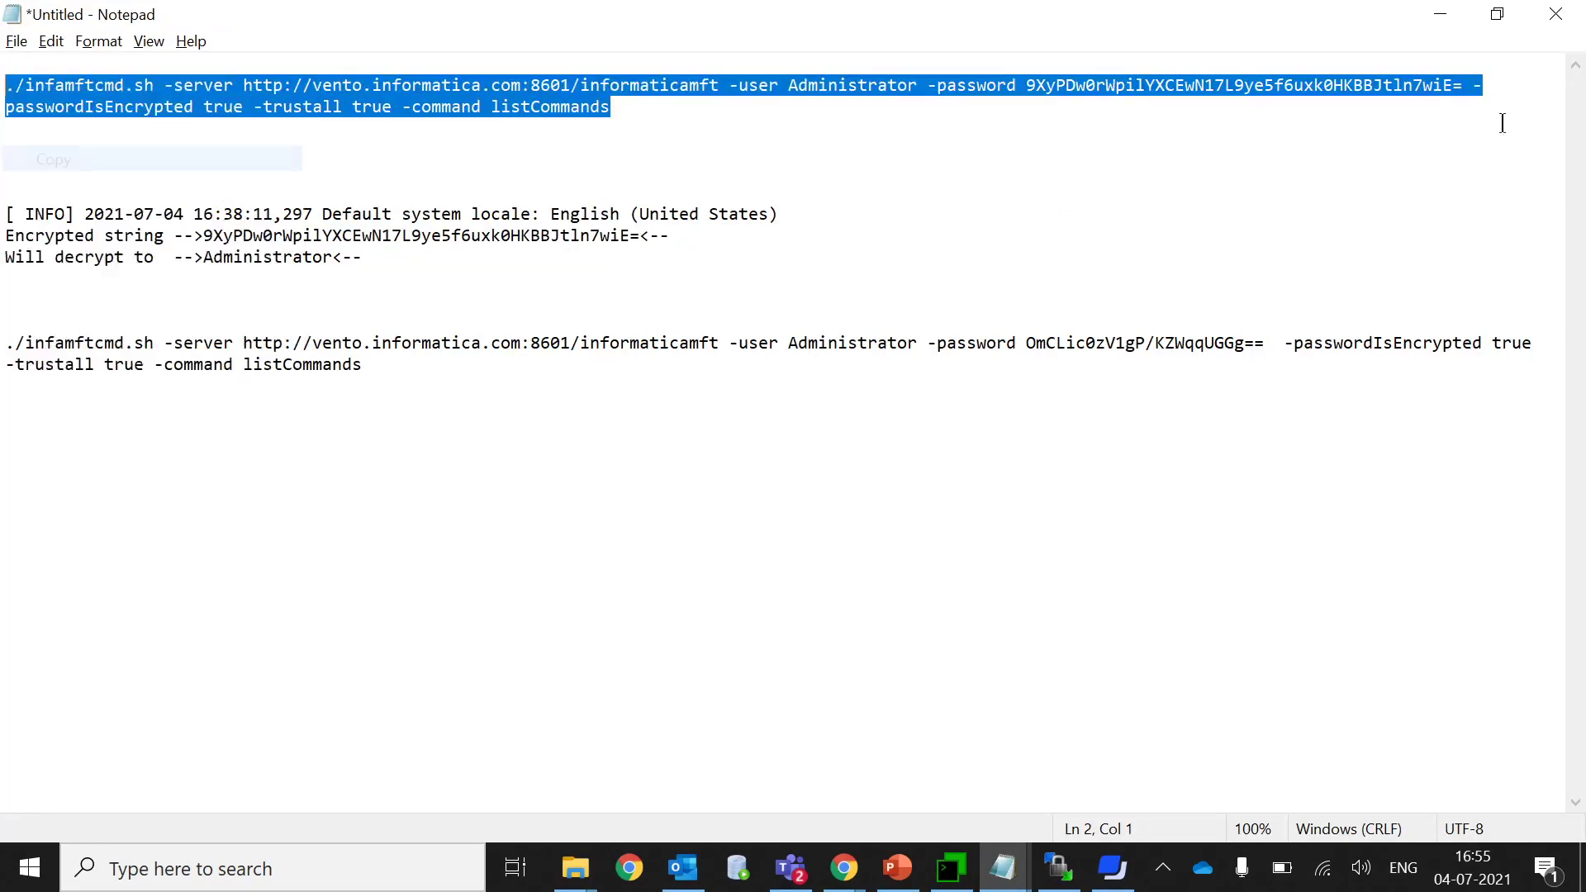
click(1444, 15)
right_click(969, 510)
key(Return)
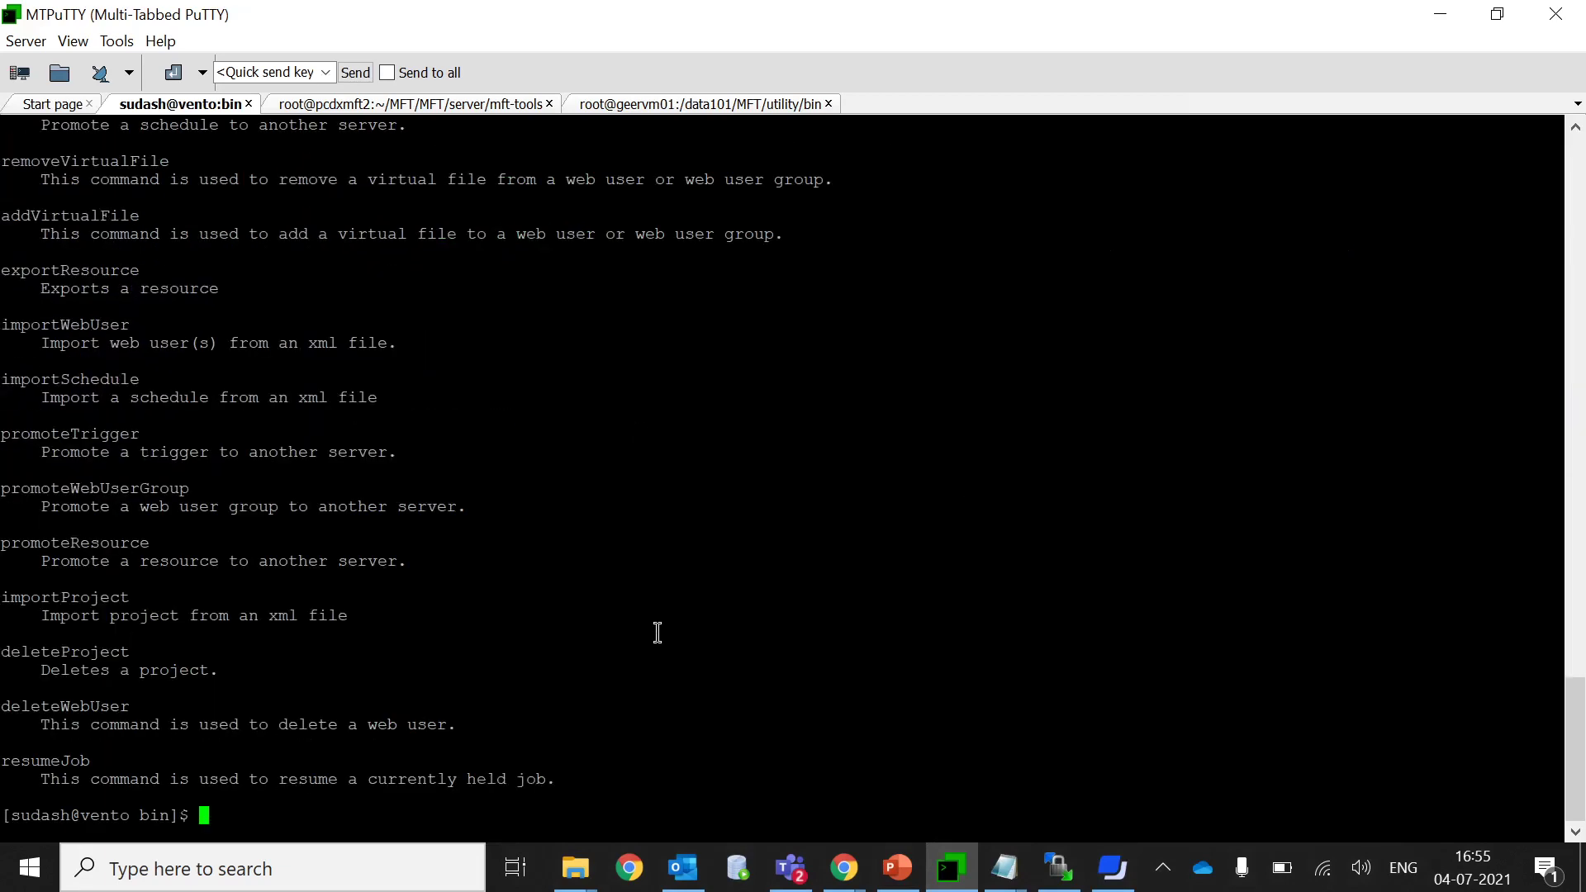
Rerun listCommands with the plain-text administrator password and highlight the Invalid Base64 error.
key(Up)
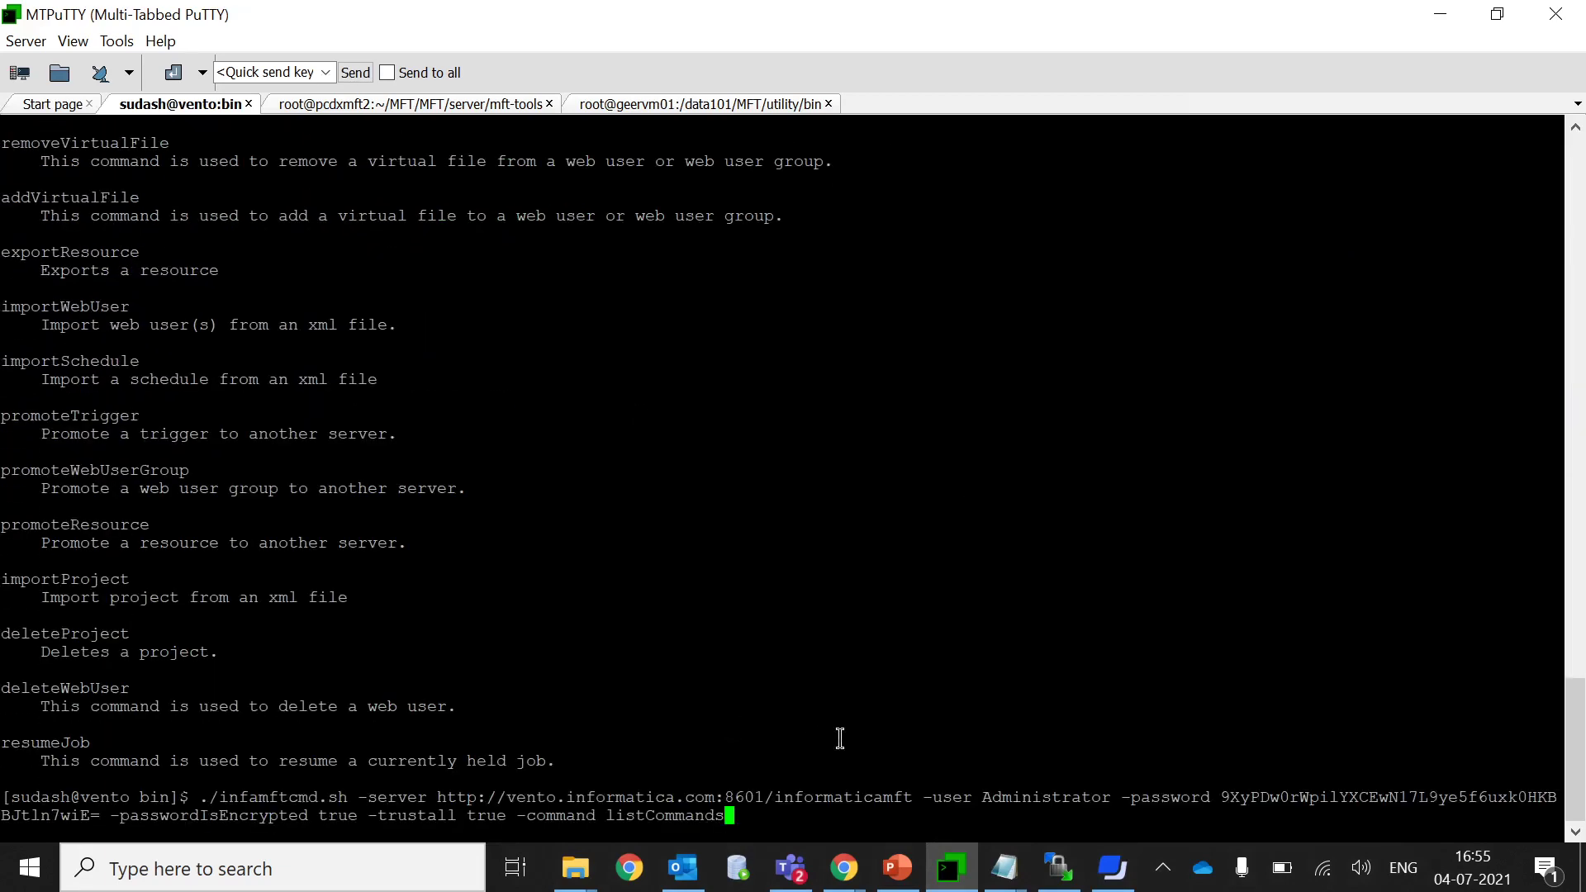
key(Left)
key(Left)
key(Left)
key(Left)
key(Left)
key(Left)
key(Left)
key(Left)
key(Left)
key(Left)
key(Left)
key(Left)
key(Left)
key(Left)
key(Left)
key(Left)
key(Left)
key(Left)
key(Left)
key(Left)
key(Left)
key(Left)
key(Left)
key(Left)
key(Left)
key(Left)
key(Left)
key(Left)
key(Left)
key(Left)
key(Left)
key(Left)
key(Left)
key(Left)
key(Left)
key(Left)
key(Left)
key(Left)
key(Left)
key(Left)
key(BackSpace)
key(BackSpace)
key(BackSpace)
key(BackSpace)
key(BackSpace)
key(BackSpace)
key(BackSpace)
key(BackSpace)
key(BackSpace)
key(BackSpace)
key(BackSpace)
key(BackSpace)
key(BackSpace)
key(BackSpace)
key(BackSpace)
key(BackSpace)
key(BackSpace)
key(BackSpace)
key(BackSpace)
key(BackSpace)
key(BackSpace)
key(BackSpace)
key(BackSpace)
key(BackSpace)
key(BackSpace)
key(BackSpace)
key(BackSpace)
key(BackSpace)
key(BackSpace)
key(BackSpace)
key(BackSpace)
key(BackSpace)
key(BackSpace)
key(BackSpace)
key(BackSpace)
key(BackSpace)
key(BackSpace)
key(BackSpace)
key(BackSpace)
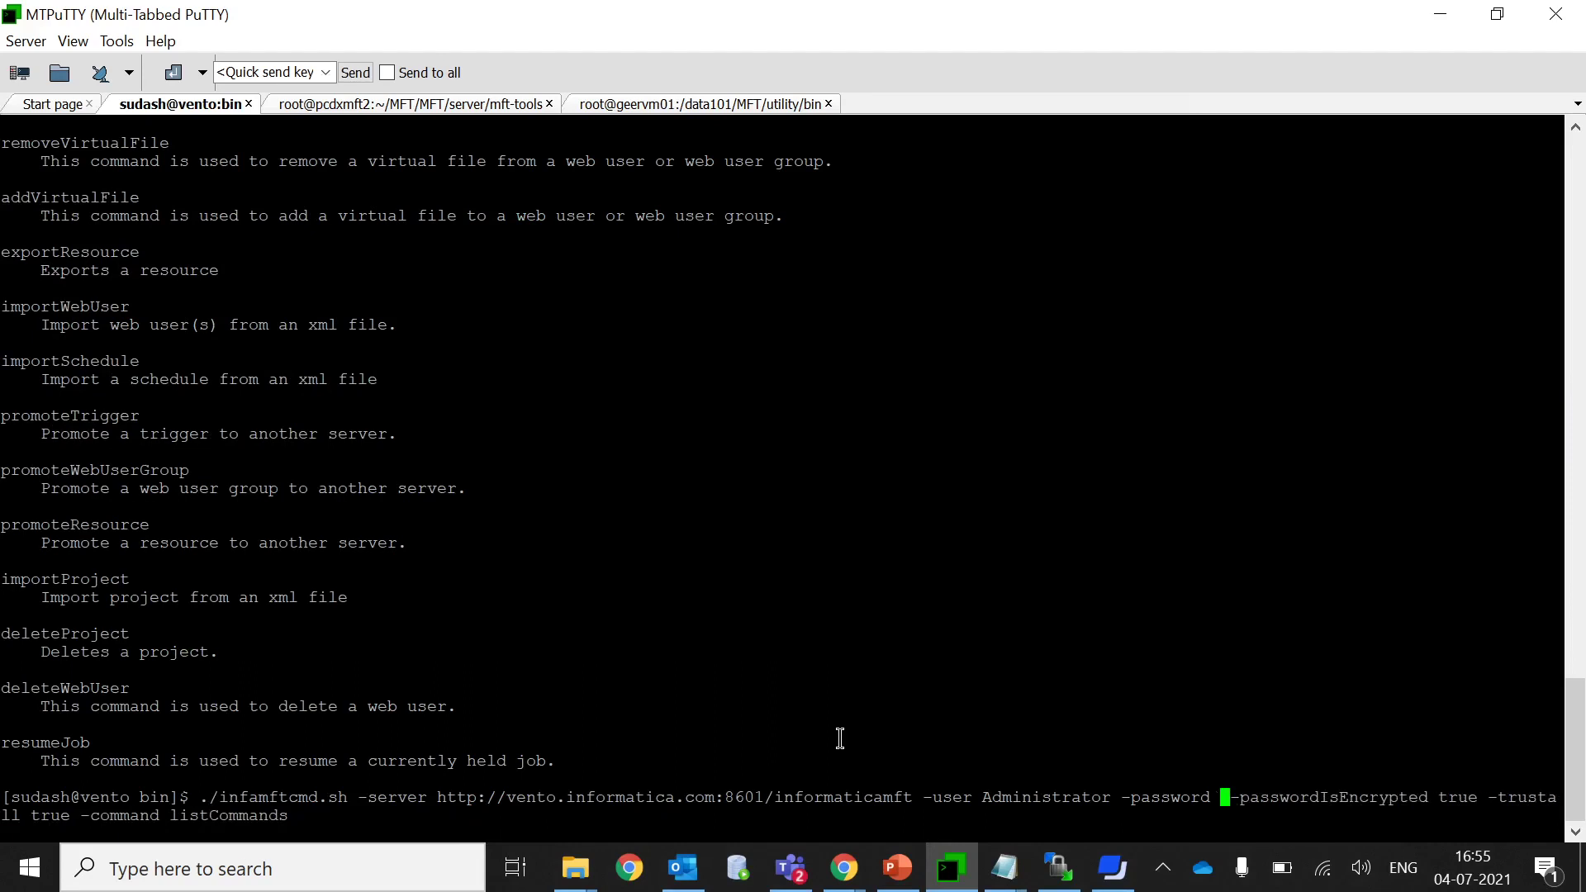
text(Administr)
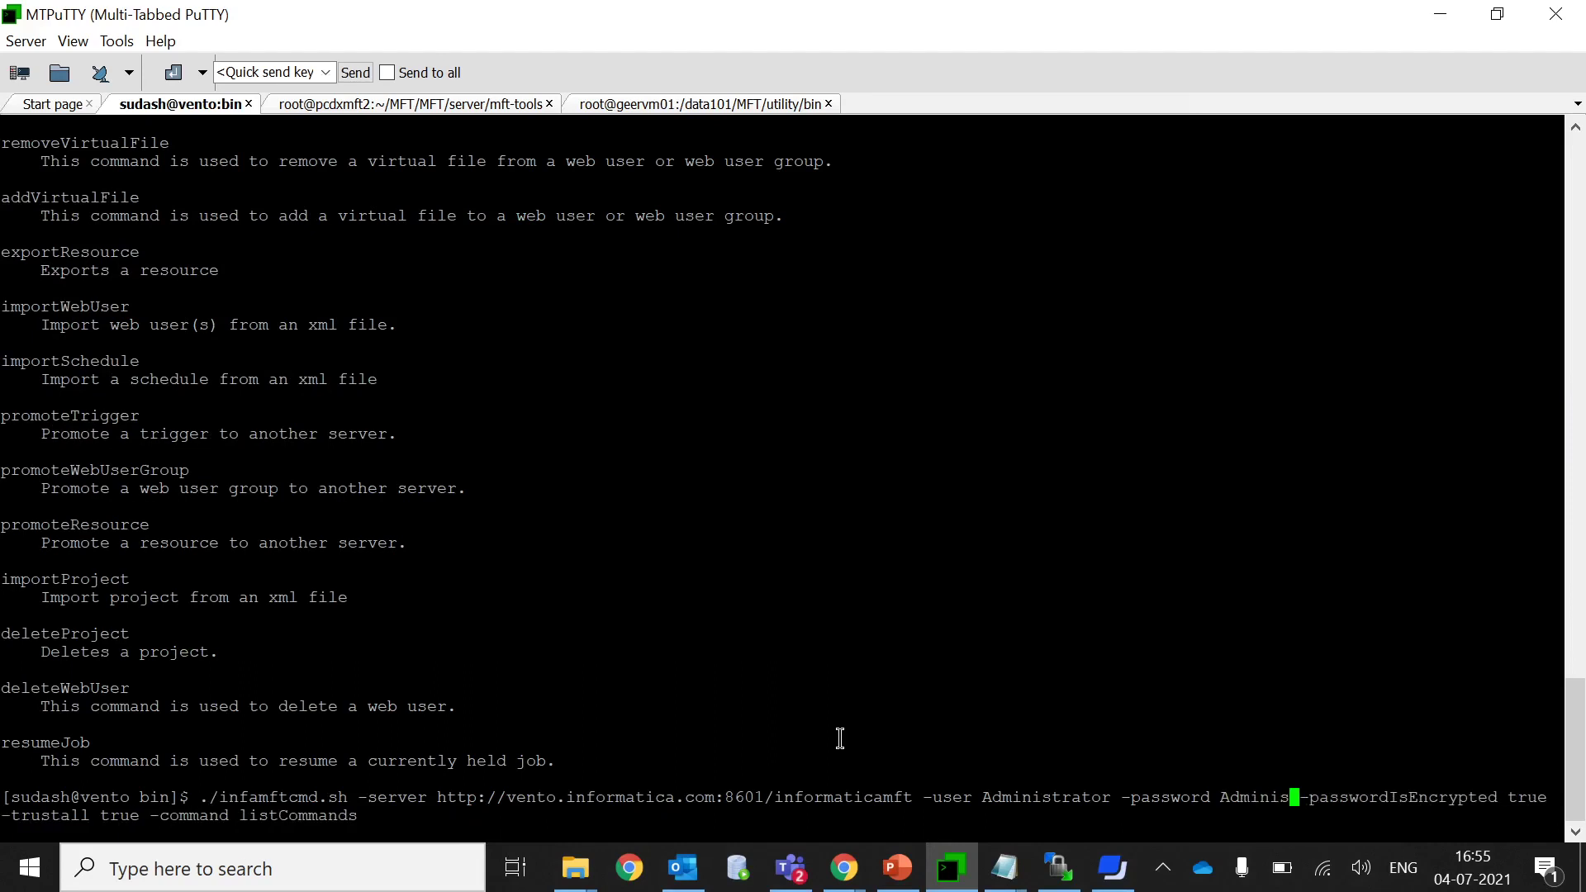
key(BackSpace)
key(BackSpace)
text(tartor)
key(Return)
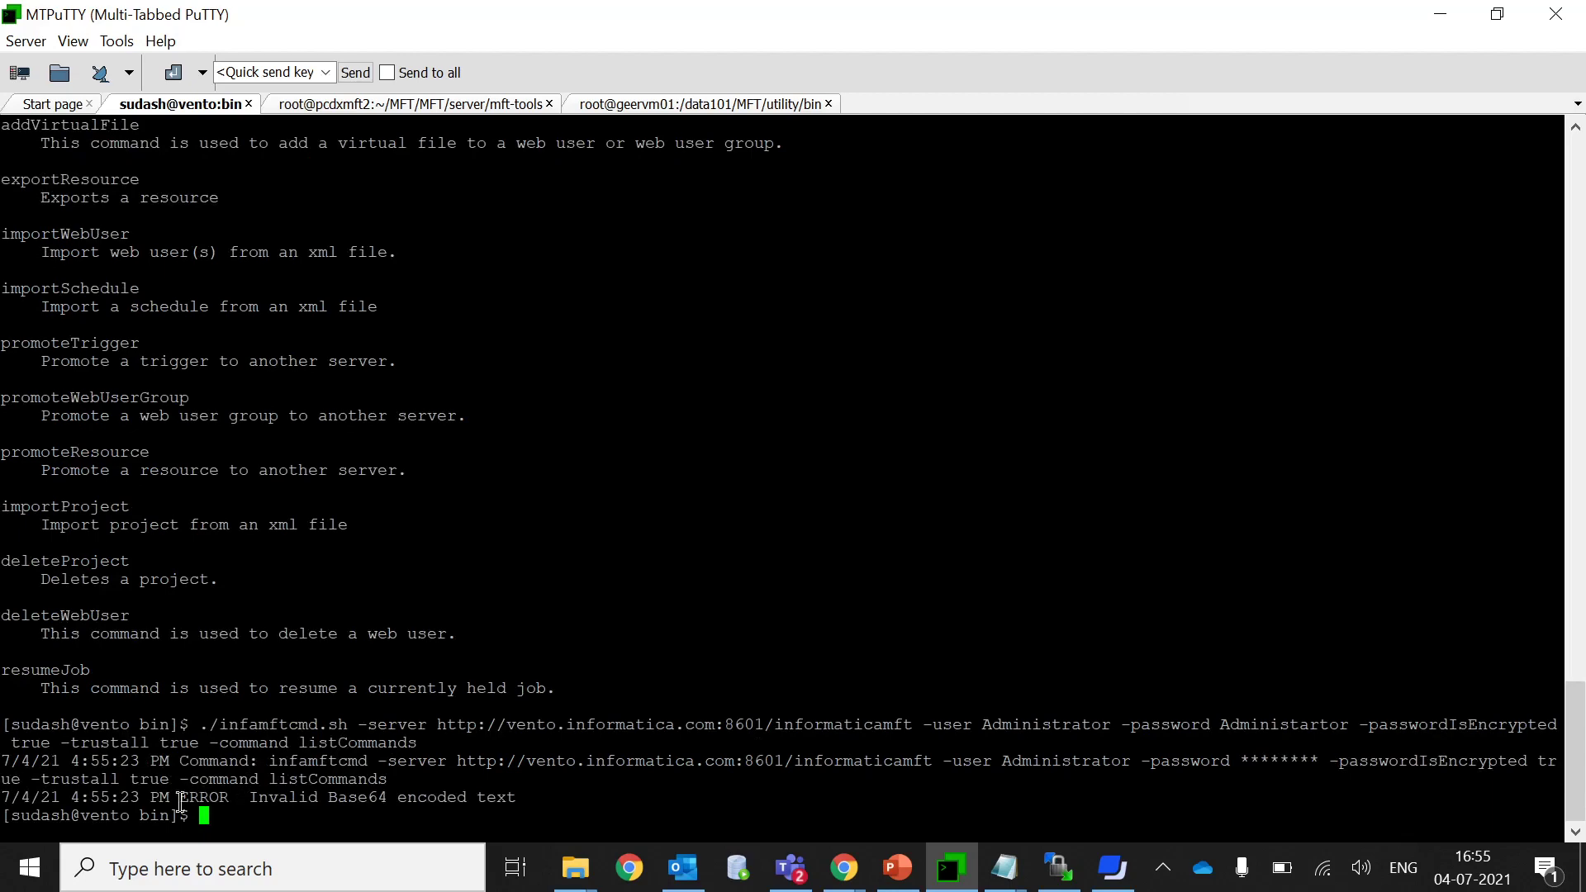
drag(160, 798, 529, 799)
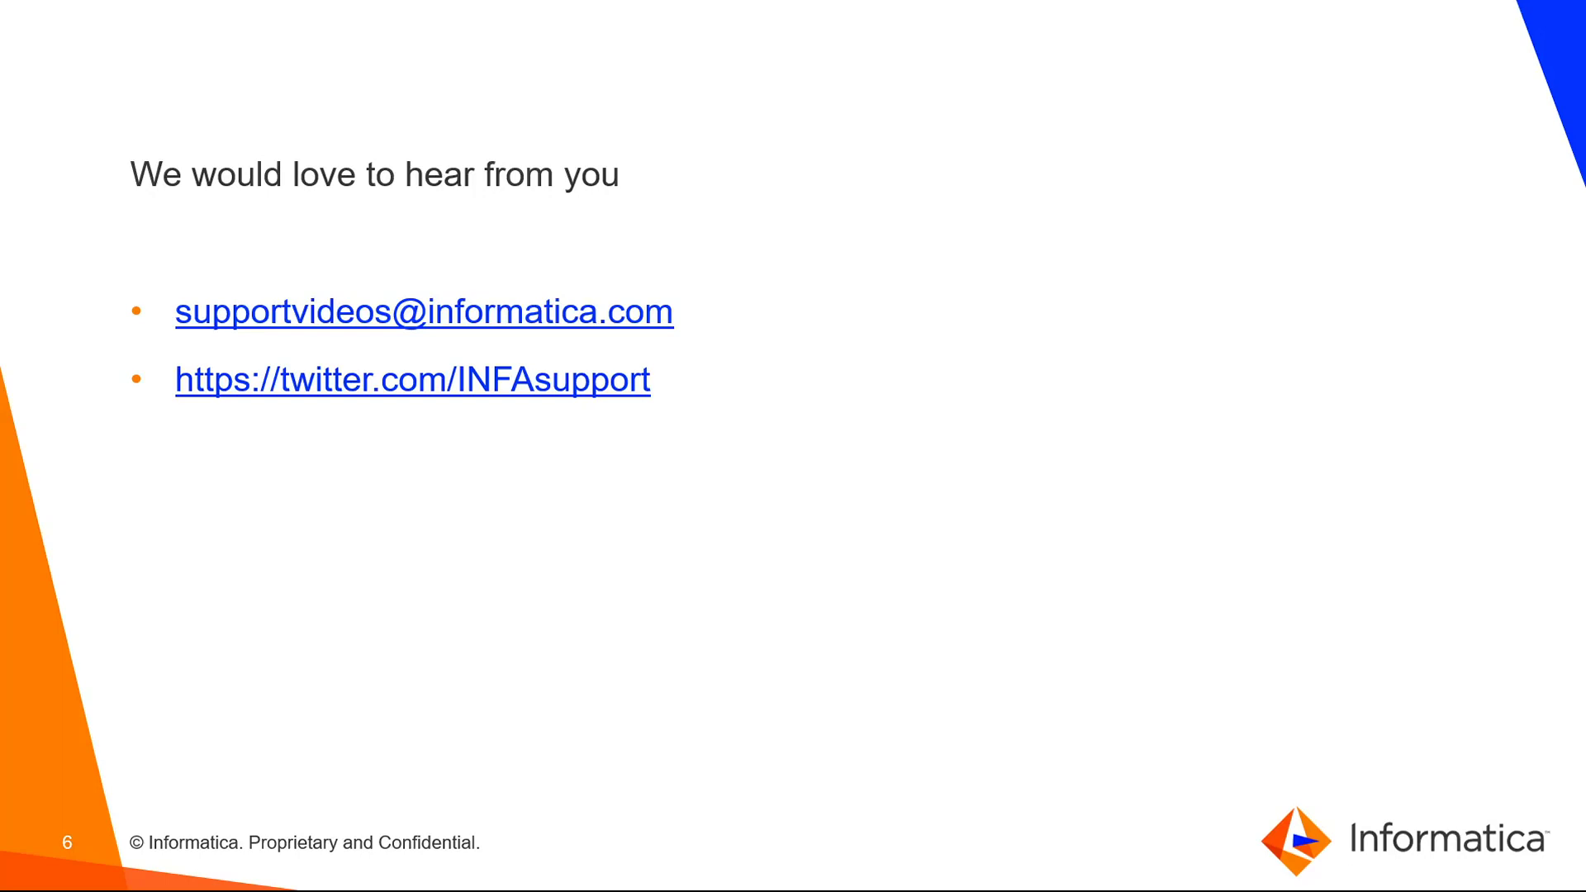
Advance from slide 6 to the closing Thank You slide.
key(Right)
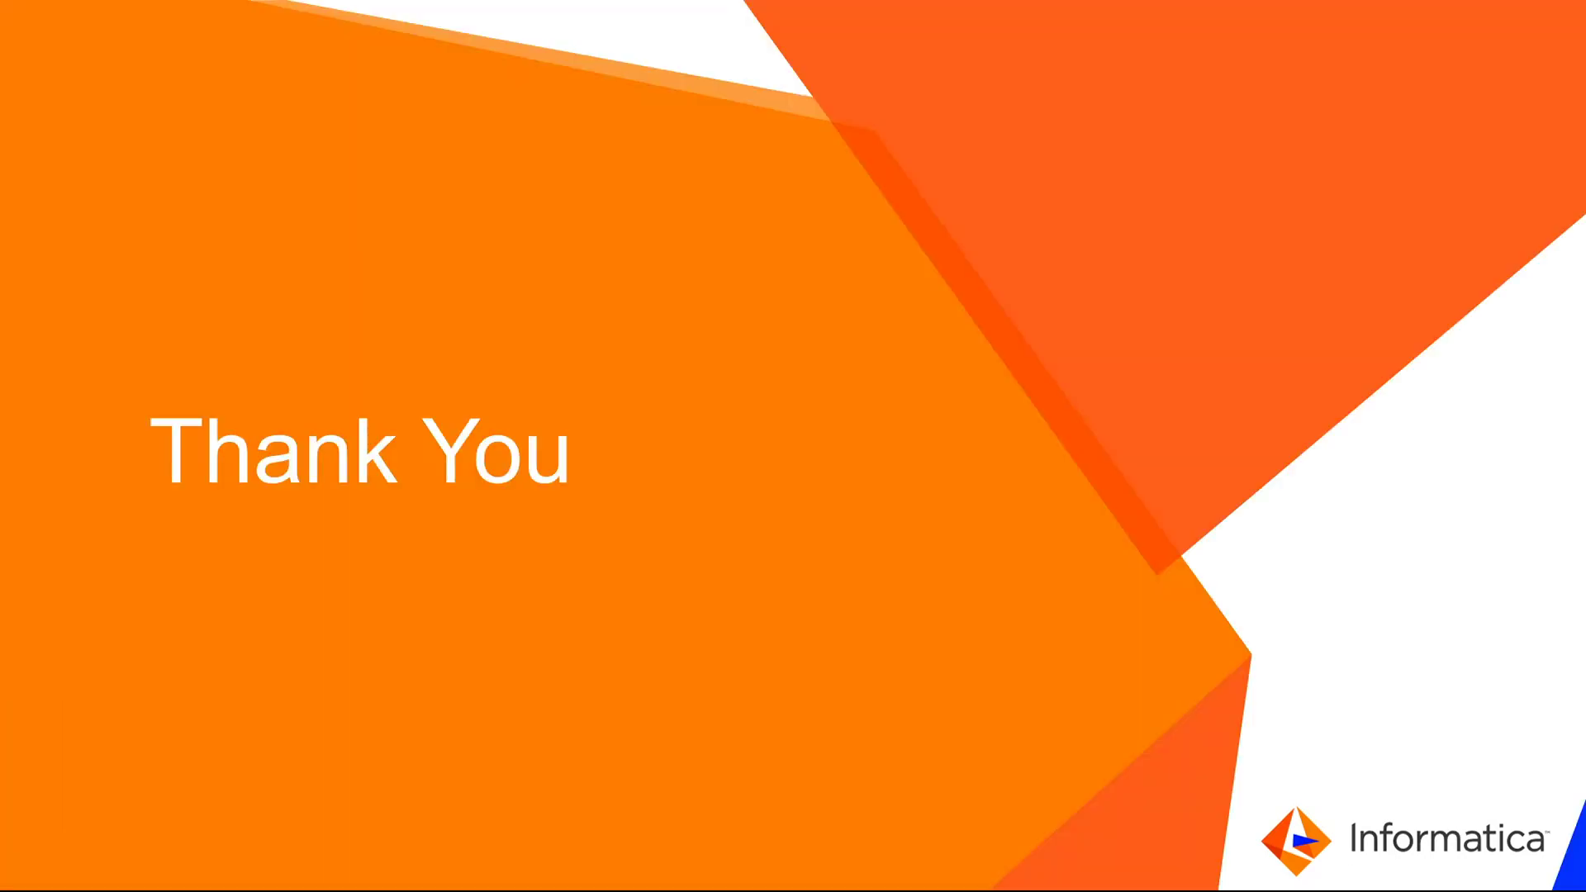